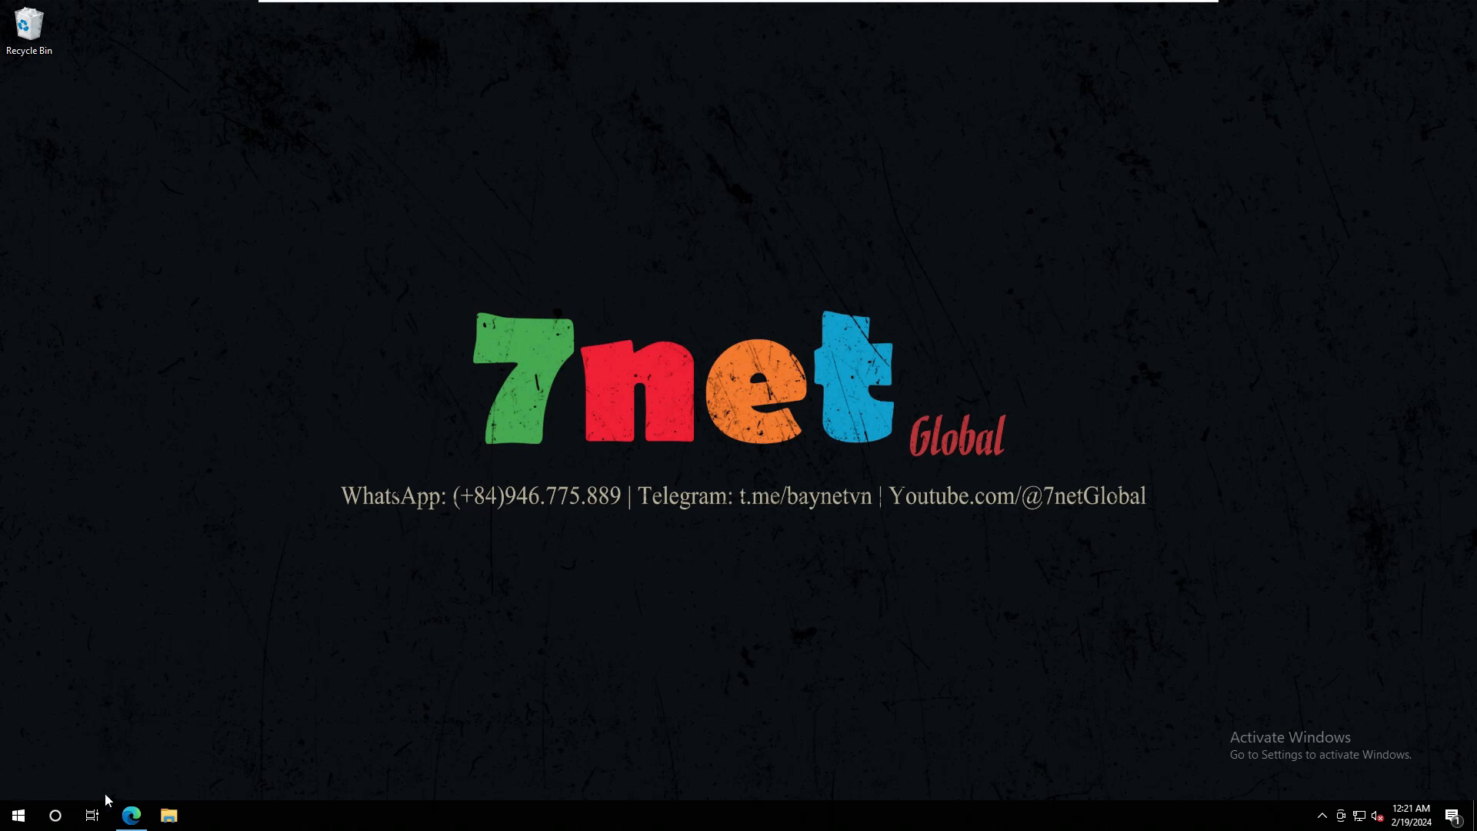
- Search Google for 'gmail' in Edge and open the Gmail website
{"action": "left_click", "coordinate": [130, 815]}
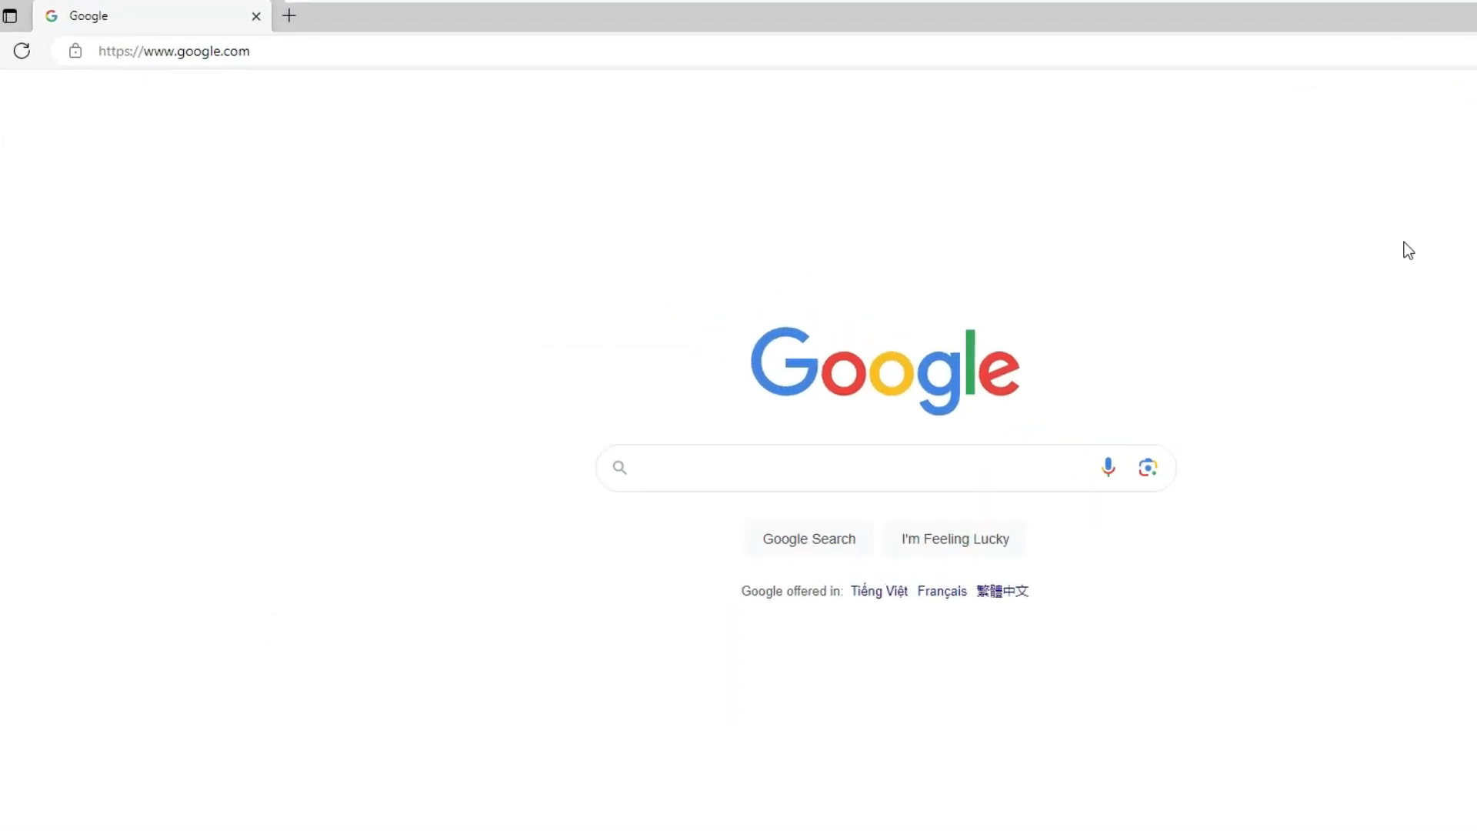
{"action": "left_click", "coordinate": [929, 479]}
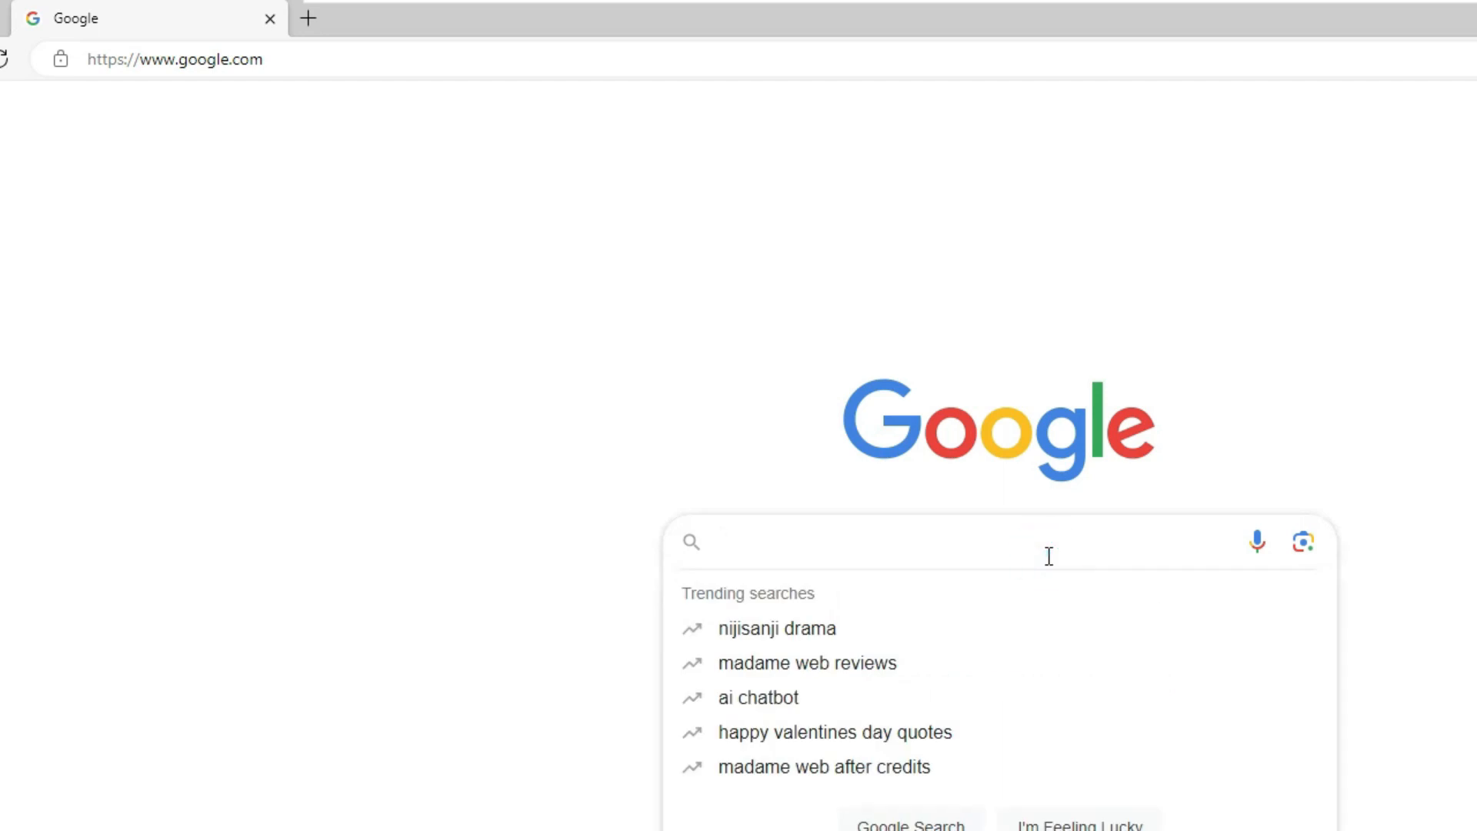
{"action": "type", "text": "gmail"}
{"action": "key", "text": "Return"}
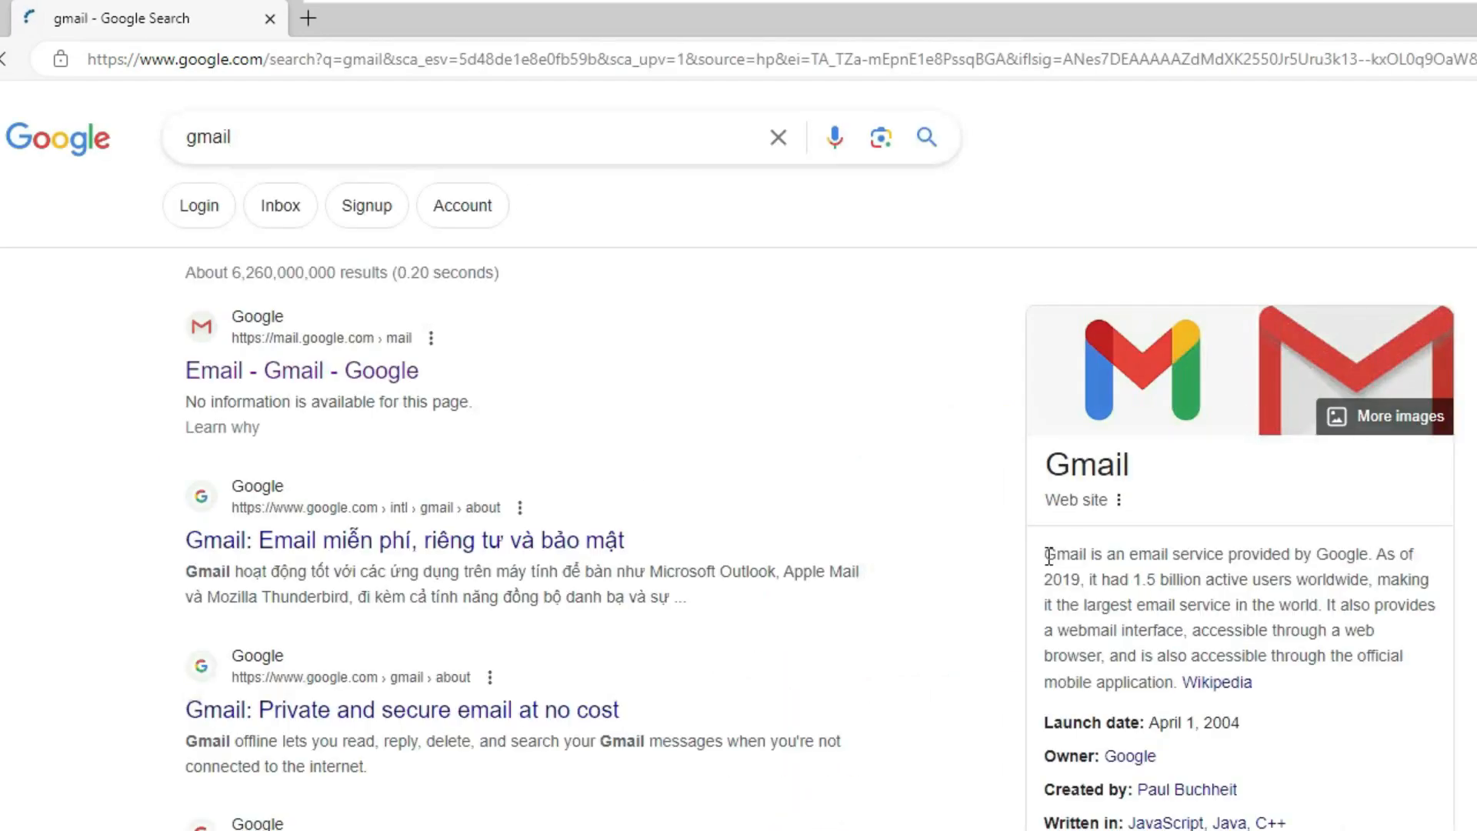
{"action": "left_click", "coordinate": [402, 371]}
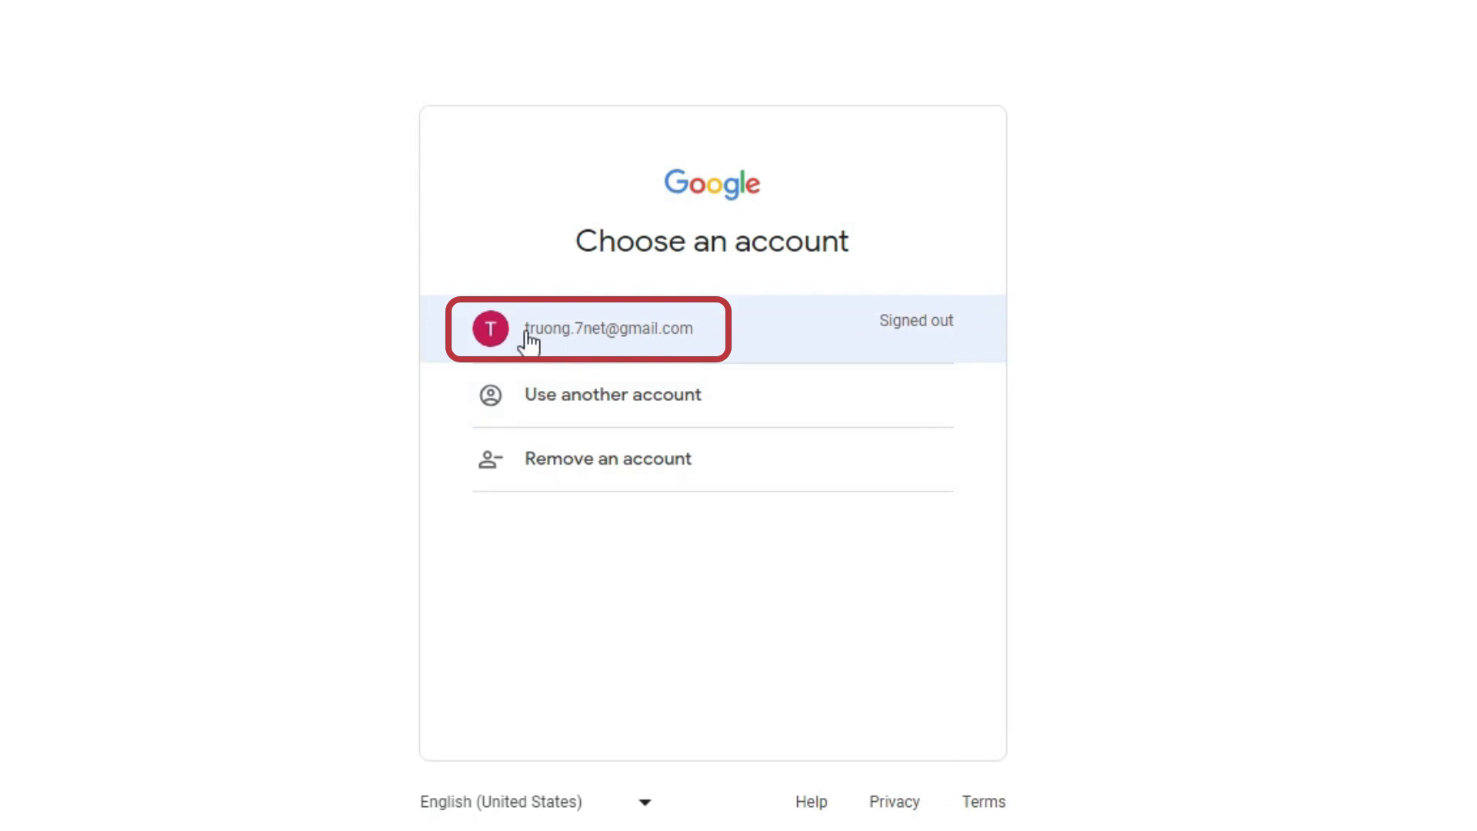
- Sign in with the saved Google account by entering its password
{"action": "left_click", "coordinate": [542, 331]}
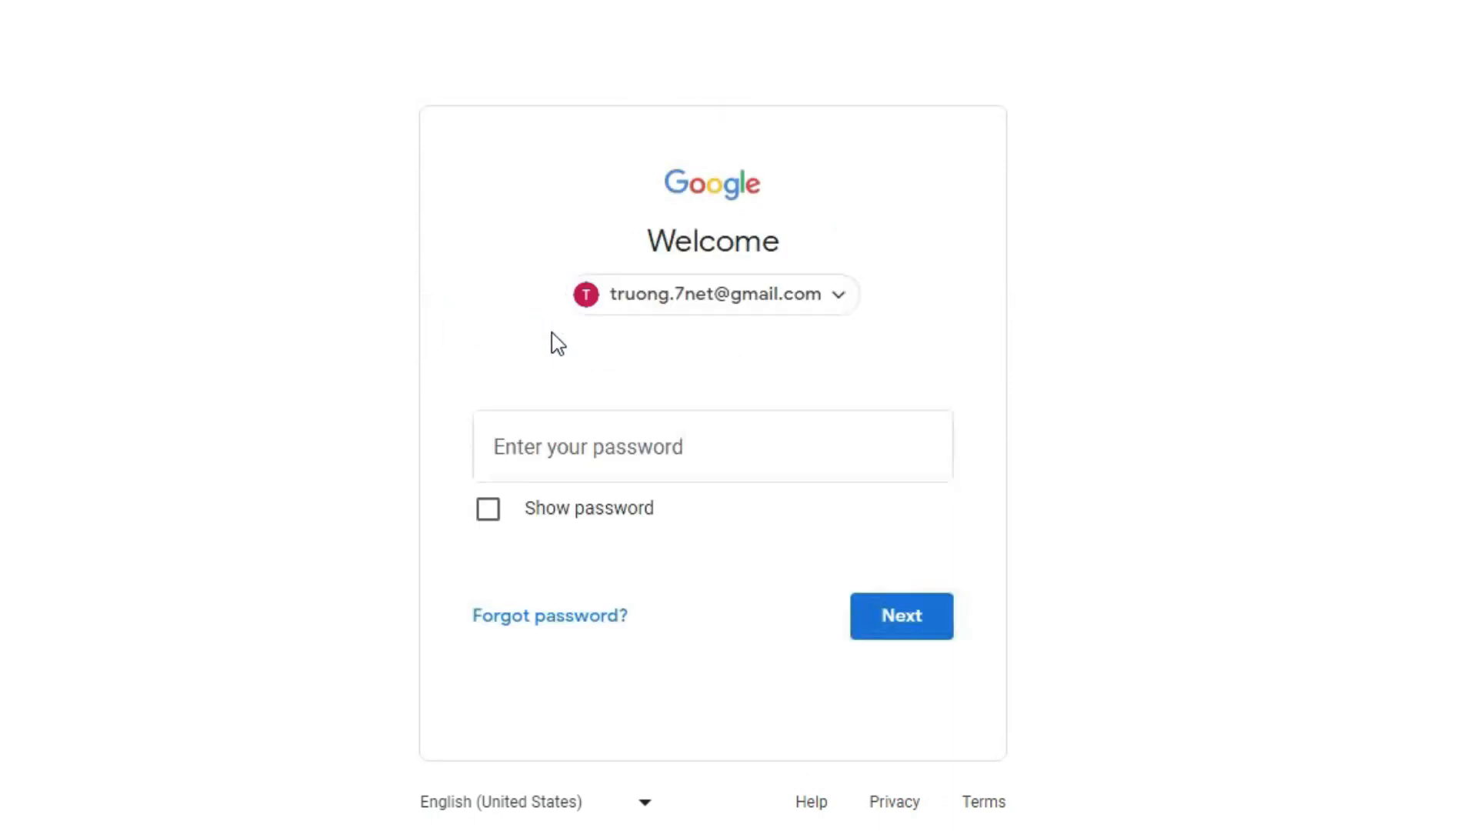
{"action": "left_click", "coordinate": [570, 452]}
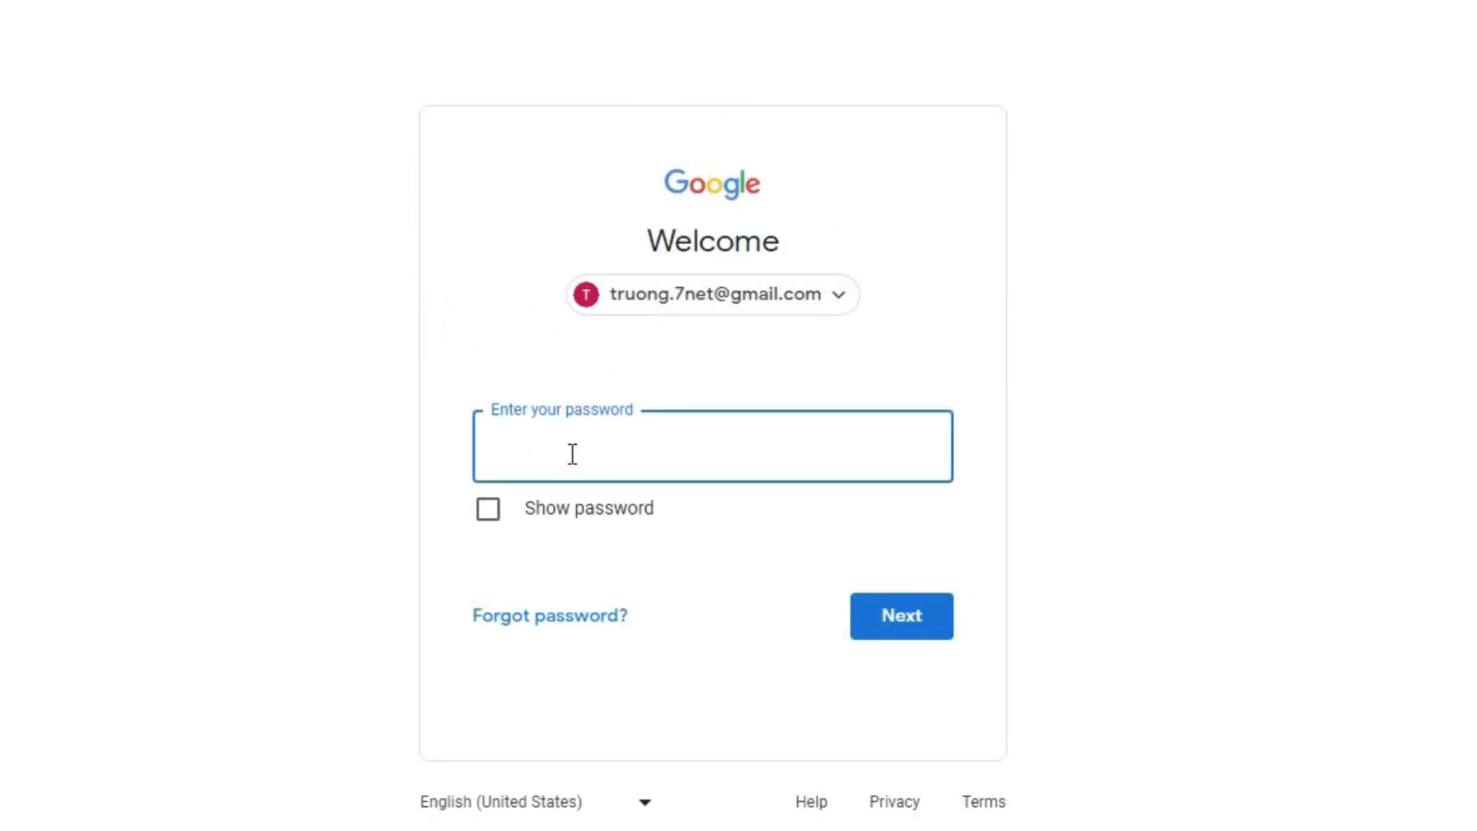
{"action": "type", "text": "••••••"}
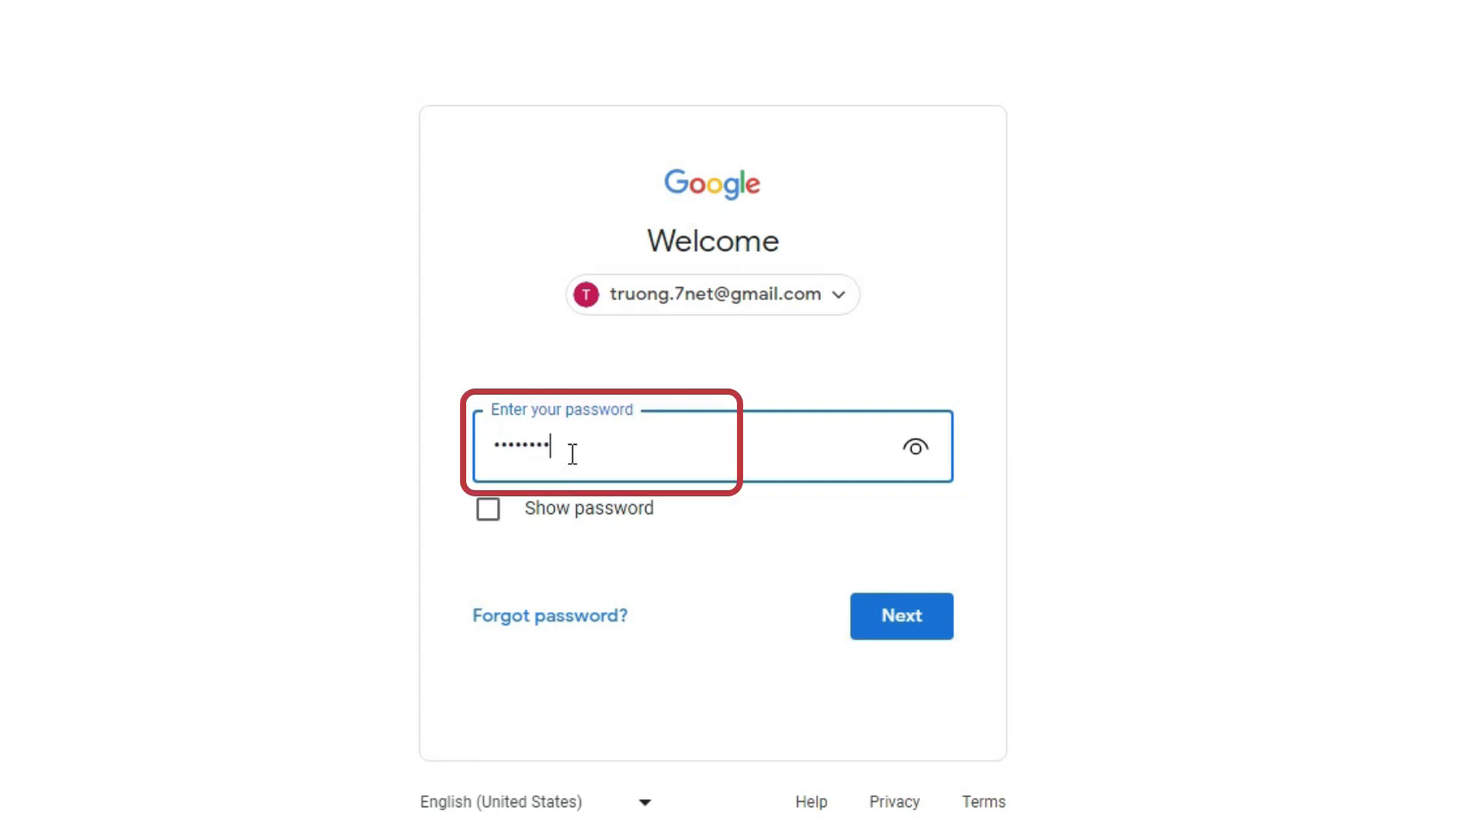
{"action": "left_click", "coordinate": [906, 621]}
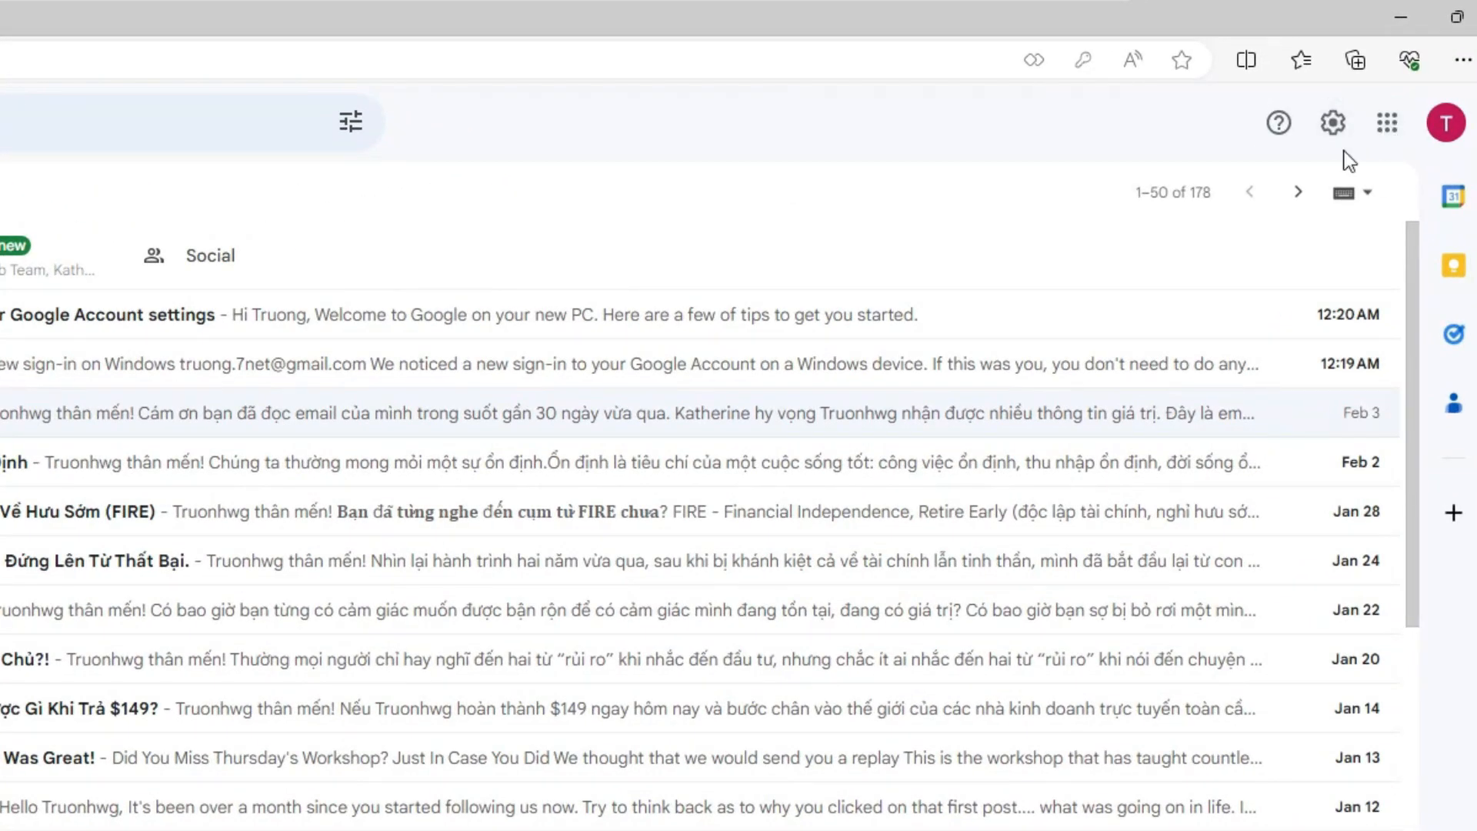
- In the Forwarding and POP/IMAP settings, enable POP for all mail
{"action": "left_click", "coordinate": [1333, 125]}
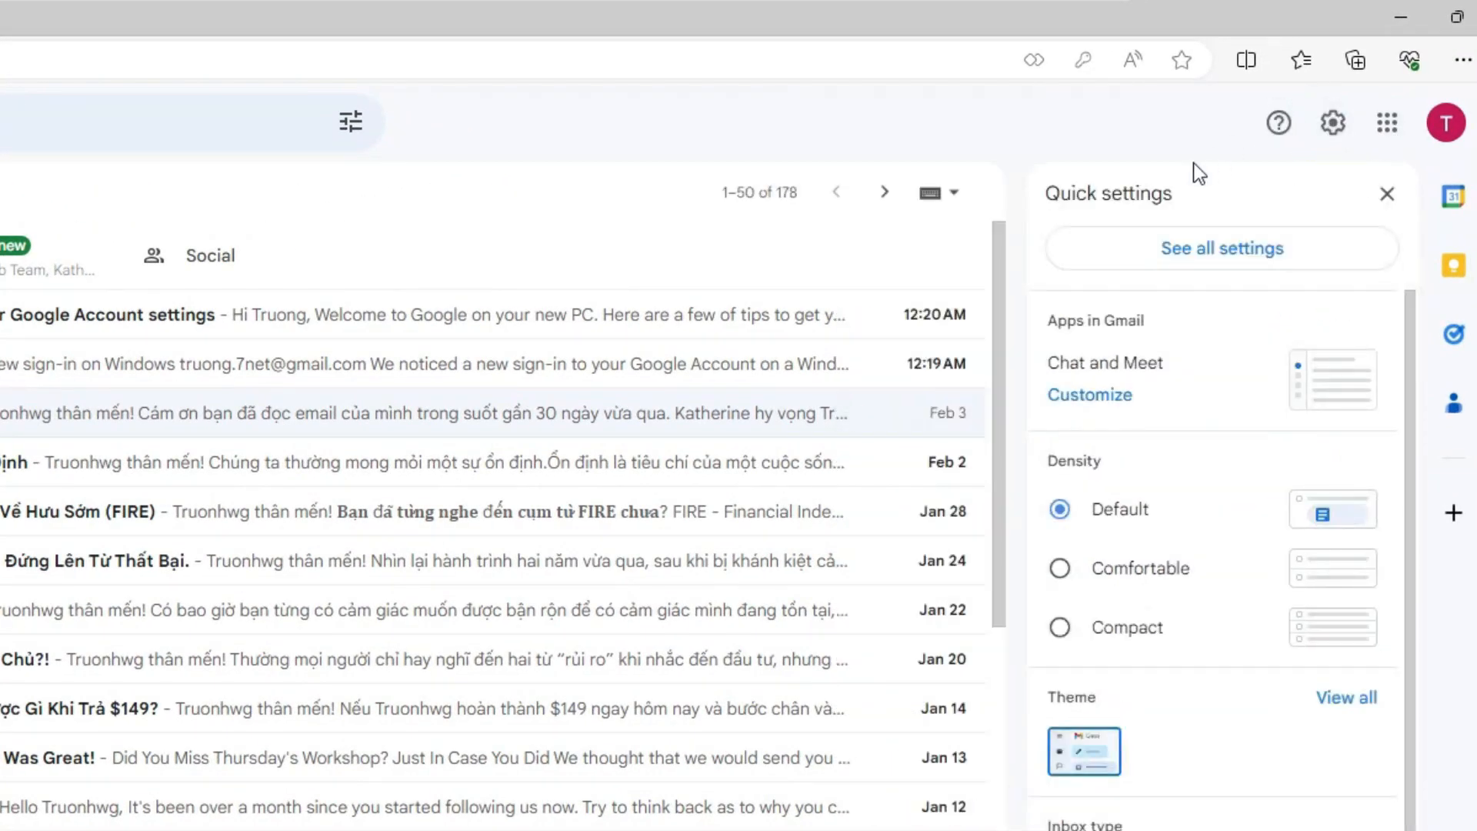
{"action": "left_click", "coordinate": [1203, 251]}
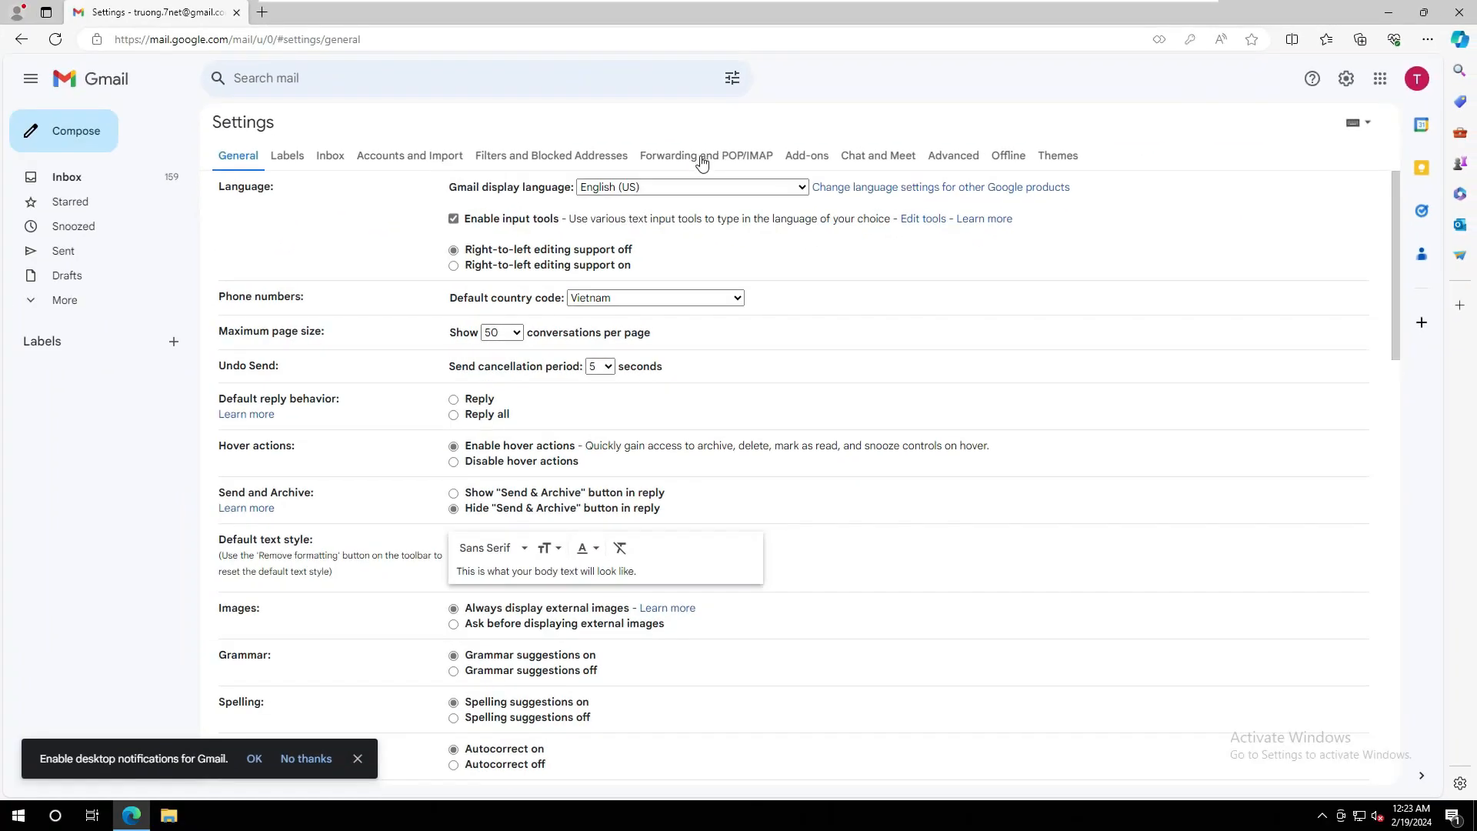
{"action": "left_click", "coordinate": [729, 153]}
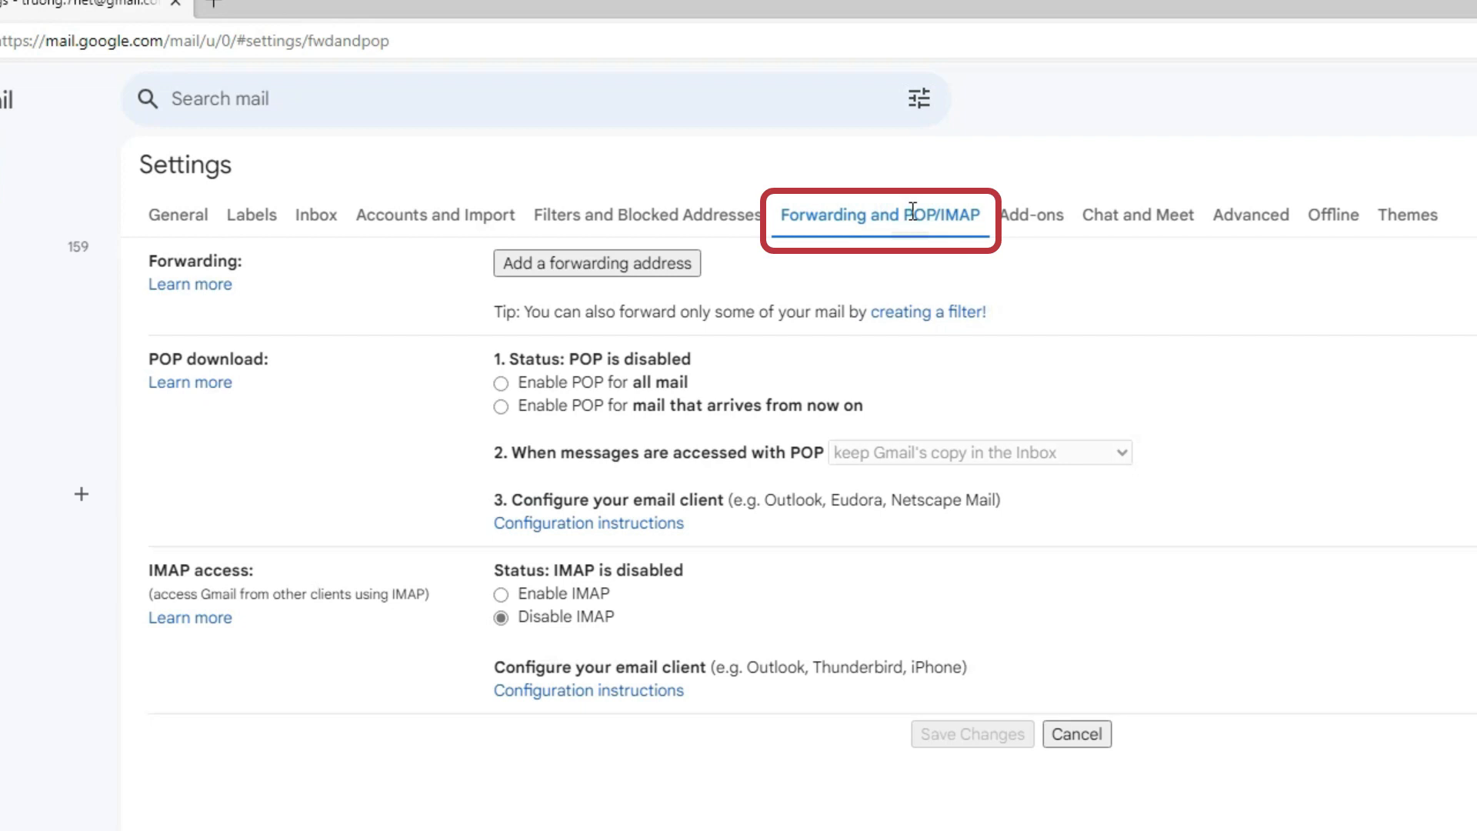
{"action": "double_click", "coordinate": [158, 360]}
{"action": "left_click", "coordinate": [598, 381]}
- Enable IMAP access, save the changes, and continue to verify your identity
{"action": "left_click_drag", "start_coordinate": [517, 383], "coordinate": [685, 382]}
{"action": "left_click", "coordinate": [154, 569]}
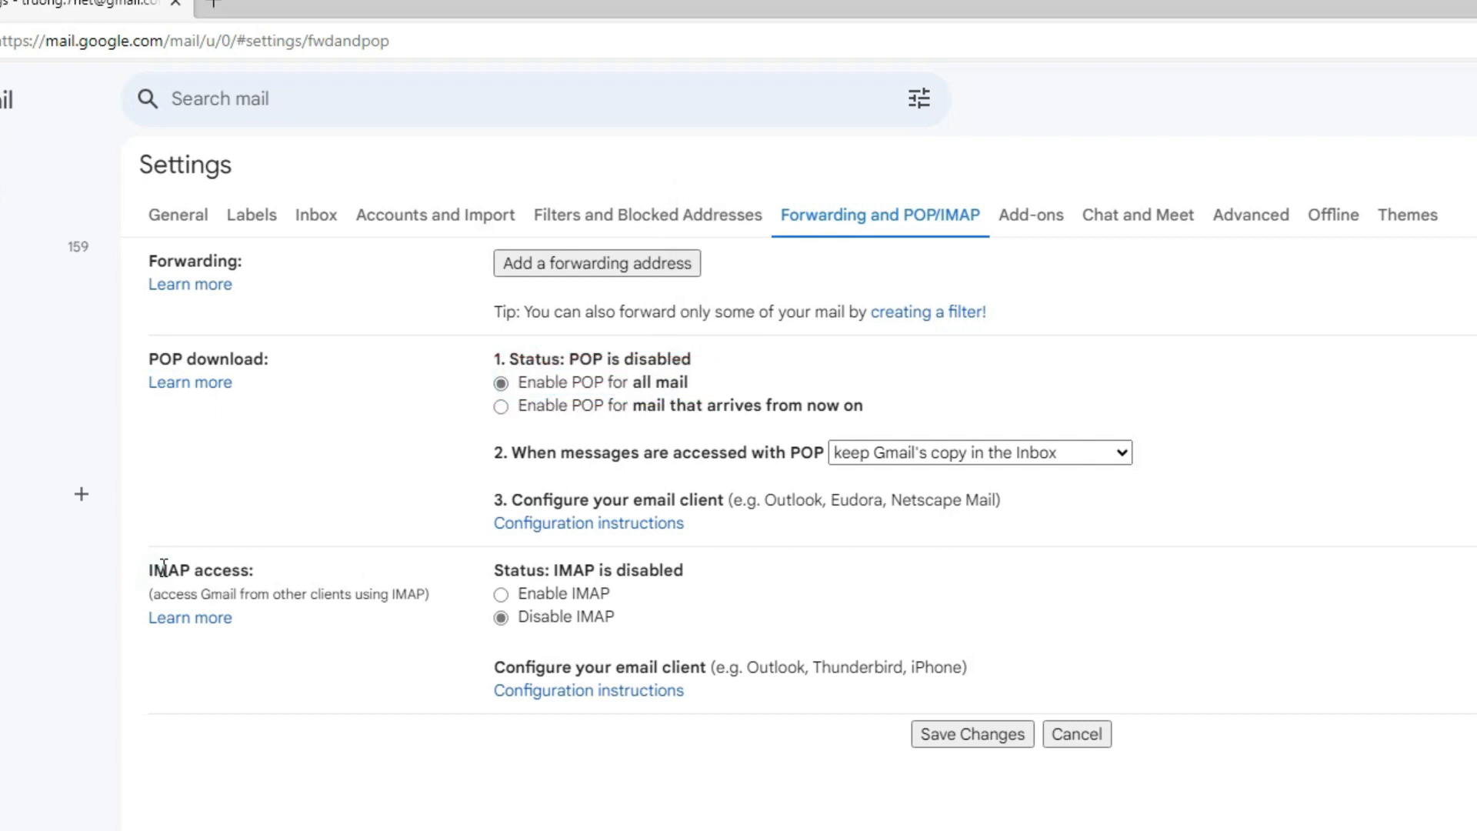
{"action": "double_click", "coordinate": [164, 569]}
{"action": "left_click", "coordinate": [541, 595]}
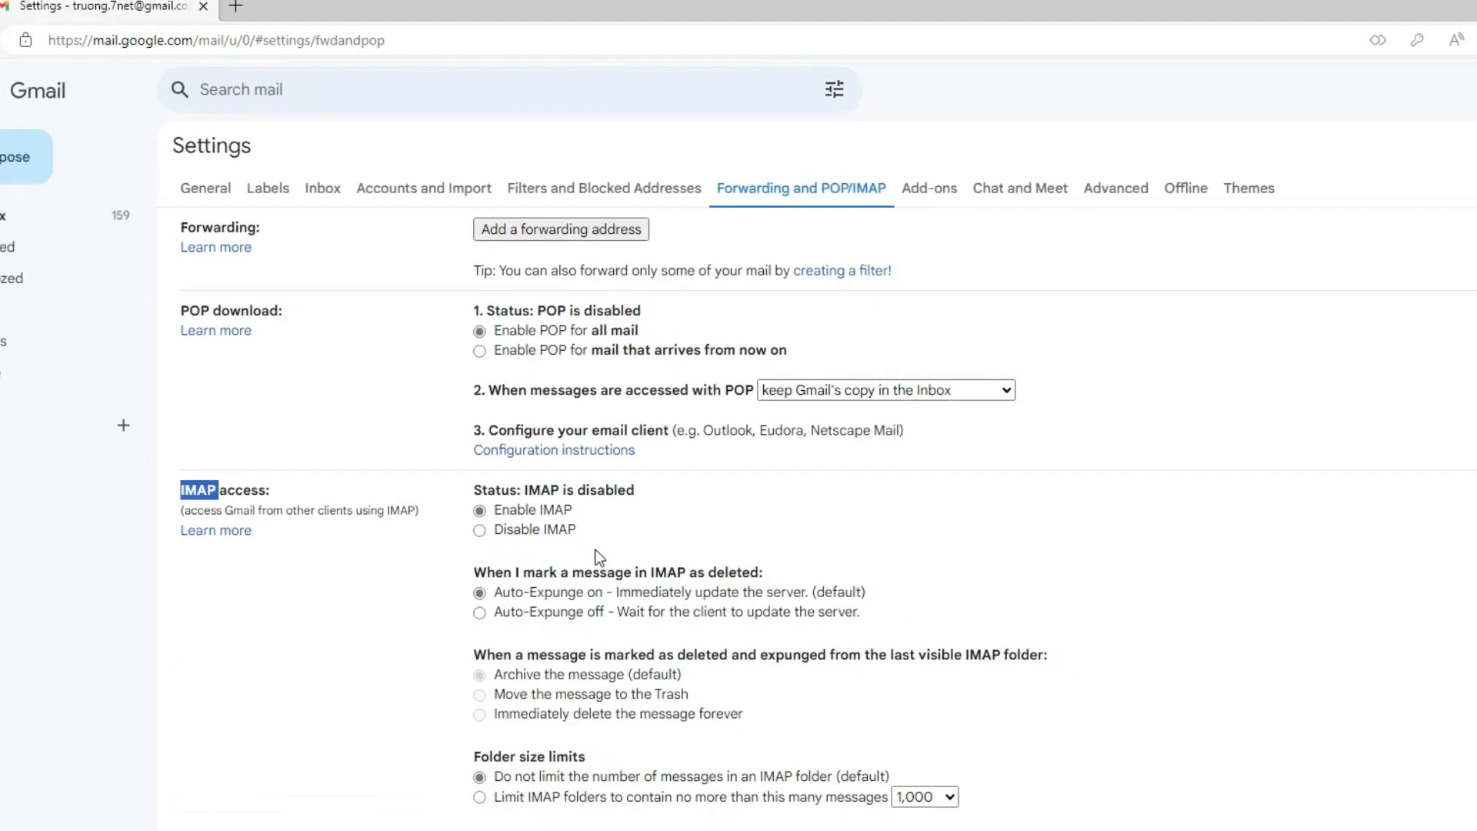
{"action": "left_click", "coordinate": [767, 709]}
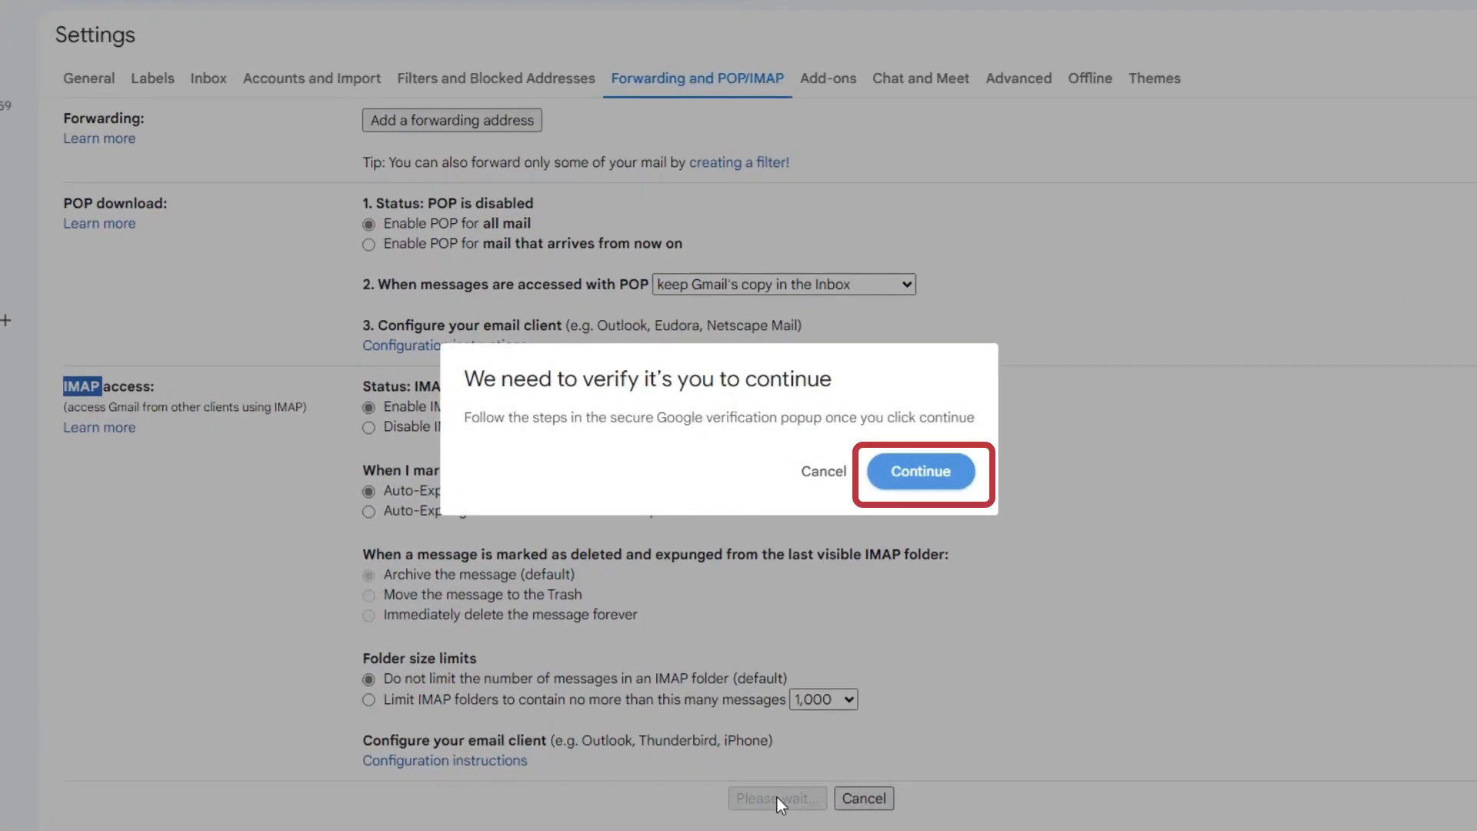
{"action": "triple_click", "coordinate": [469, 377]}
{"action": "left_click", "coordinate": [921, 480]}
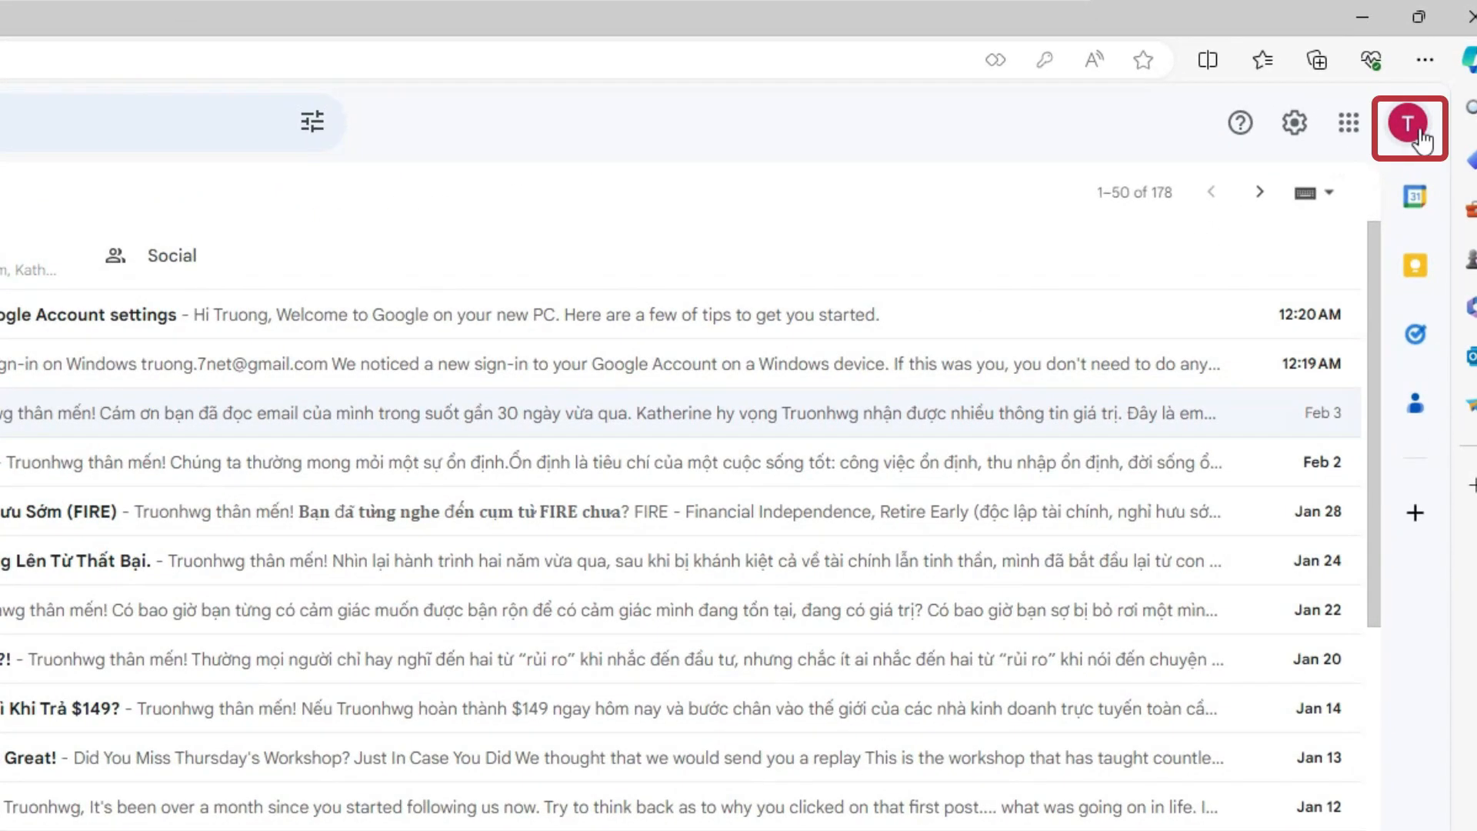
- From Google Account Security, start setting up 2-Step Verification
{"action": "left_click", "coordinate": [1419, 135]}
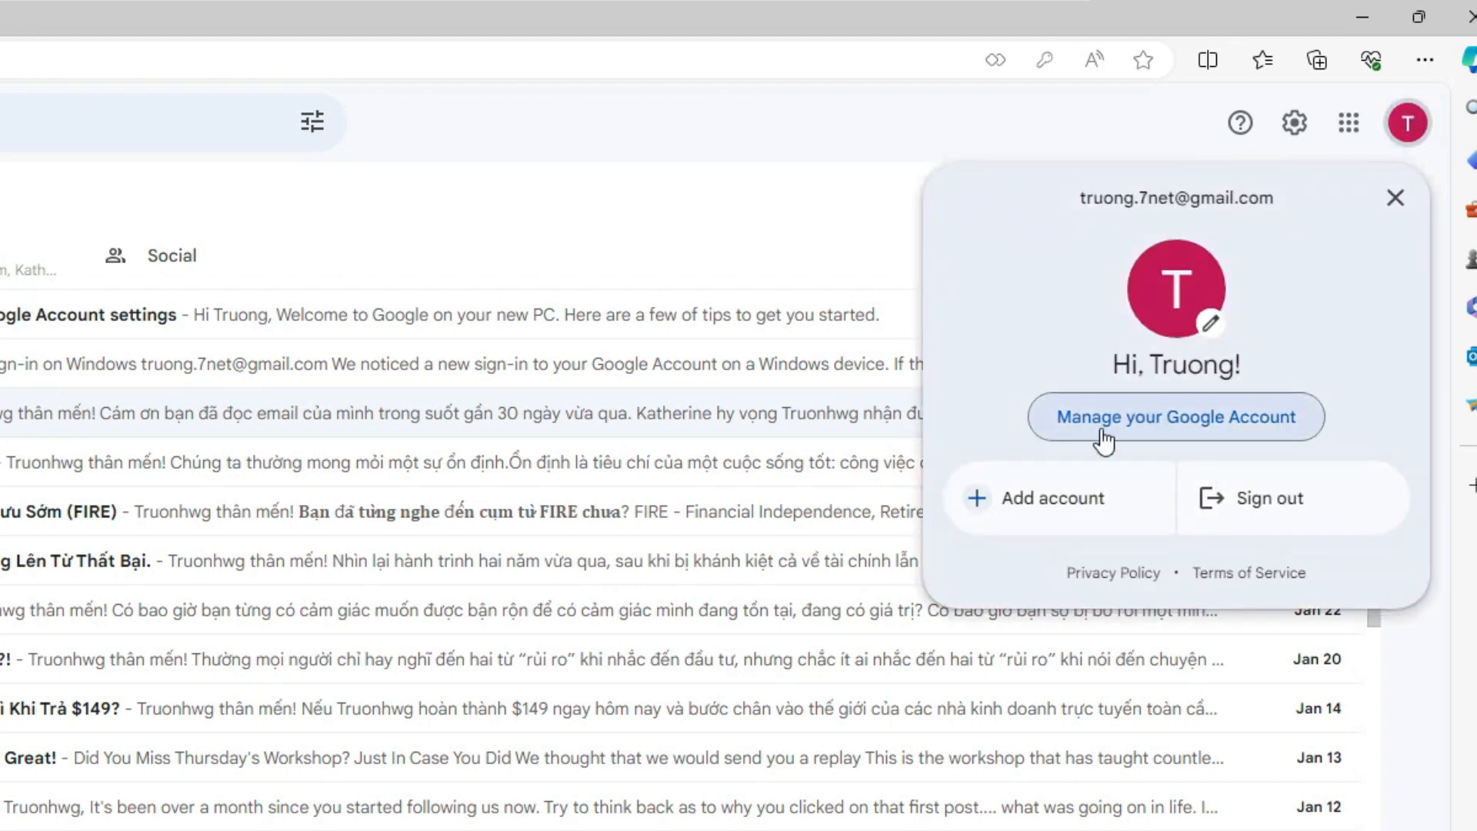
{"action": "left_click", "coordinate": [1188, 419]}
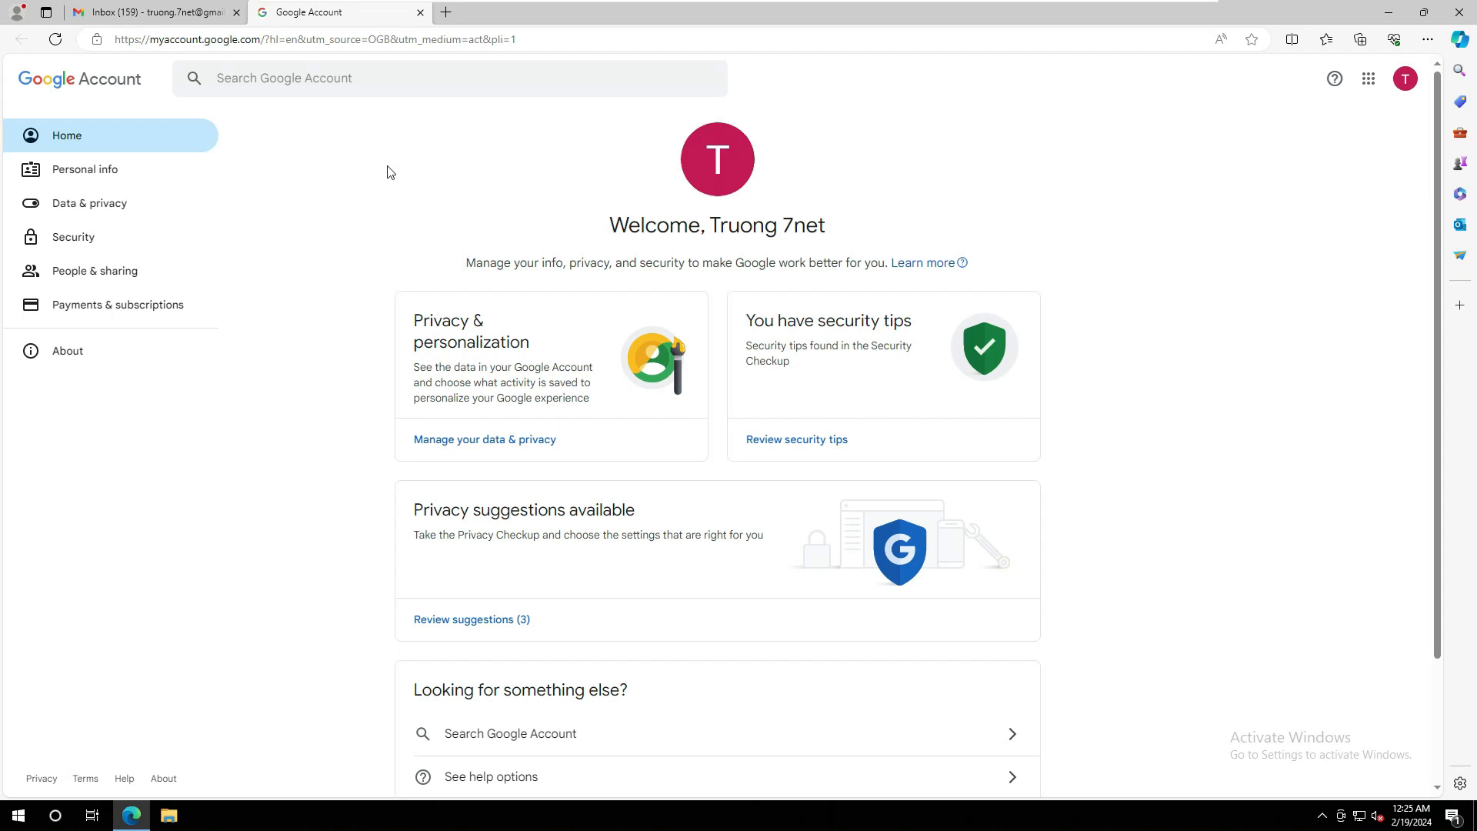
{"action": "left_click", "coordinate": [82, 237]}
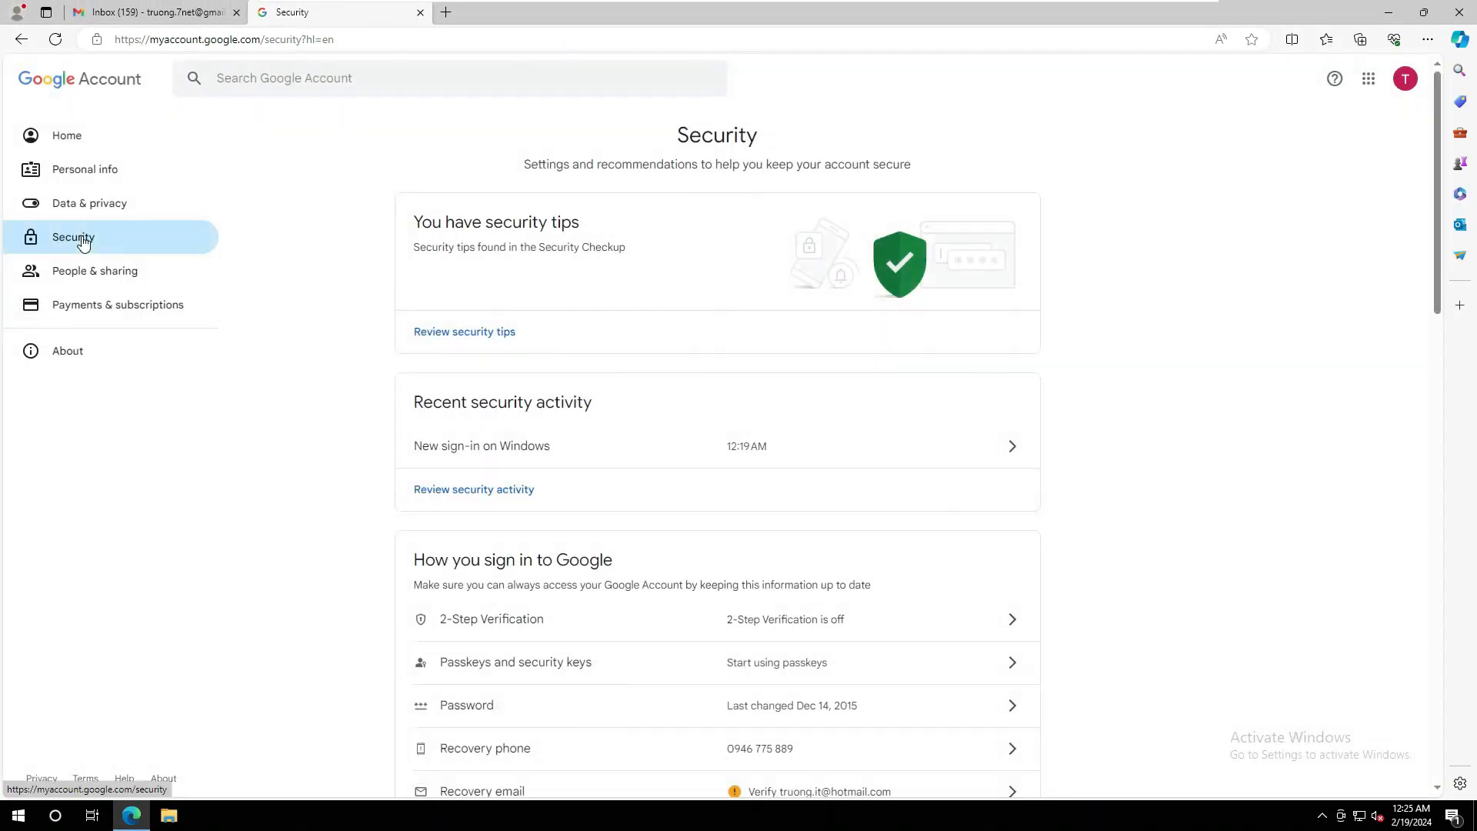
{"action": "scroll", "coordinate": [448, 346], "scroll_direction": "down", "scroll_amount": 3}
{"action": "left_click", "coordinate": [574, 399]}
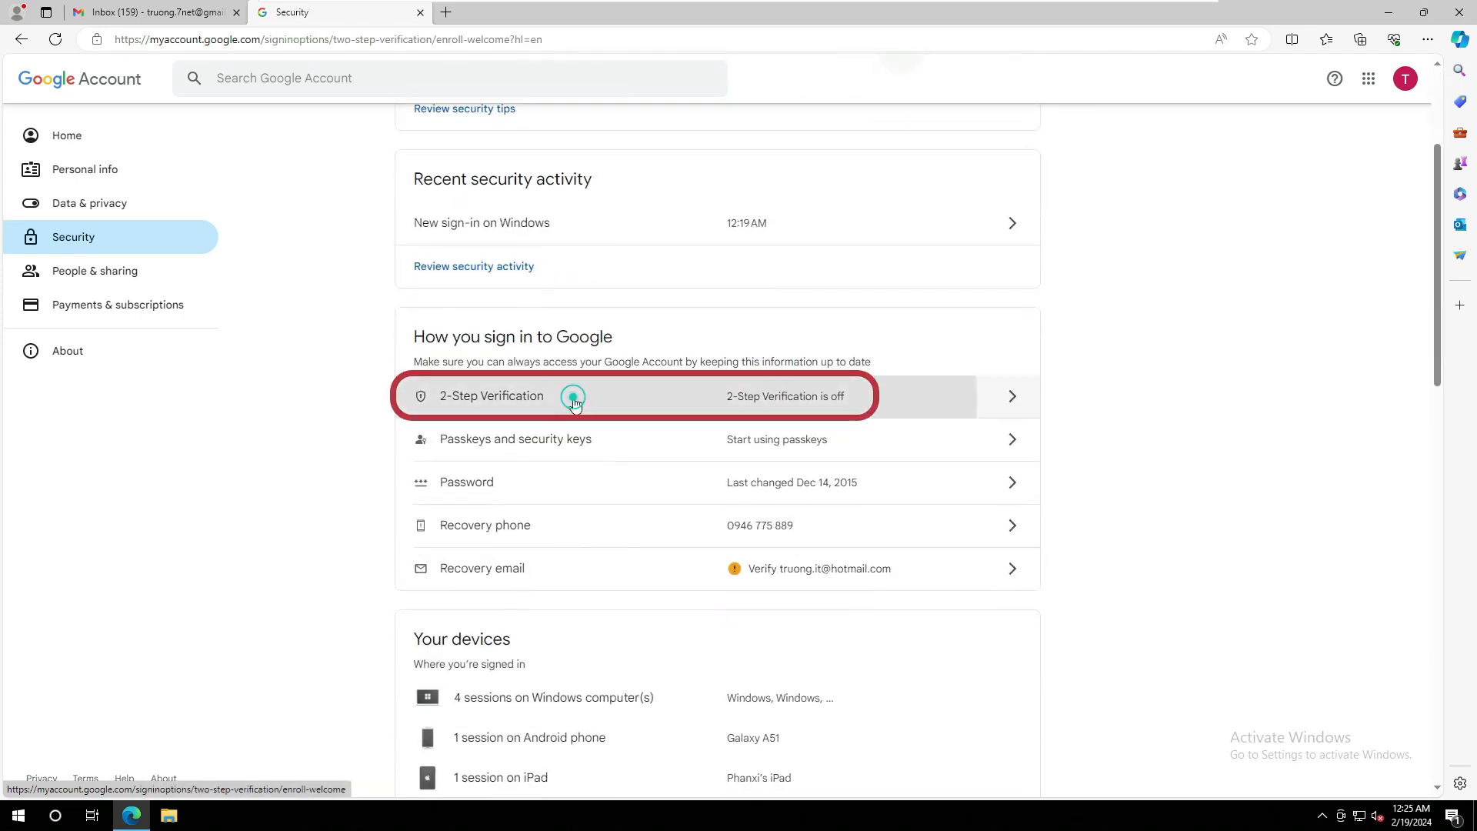
{"action": "left_click", "coordinate": [893, 685]}
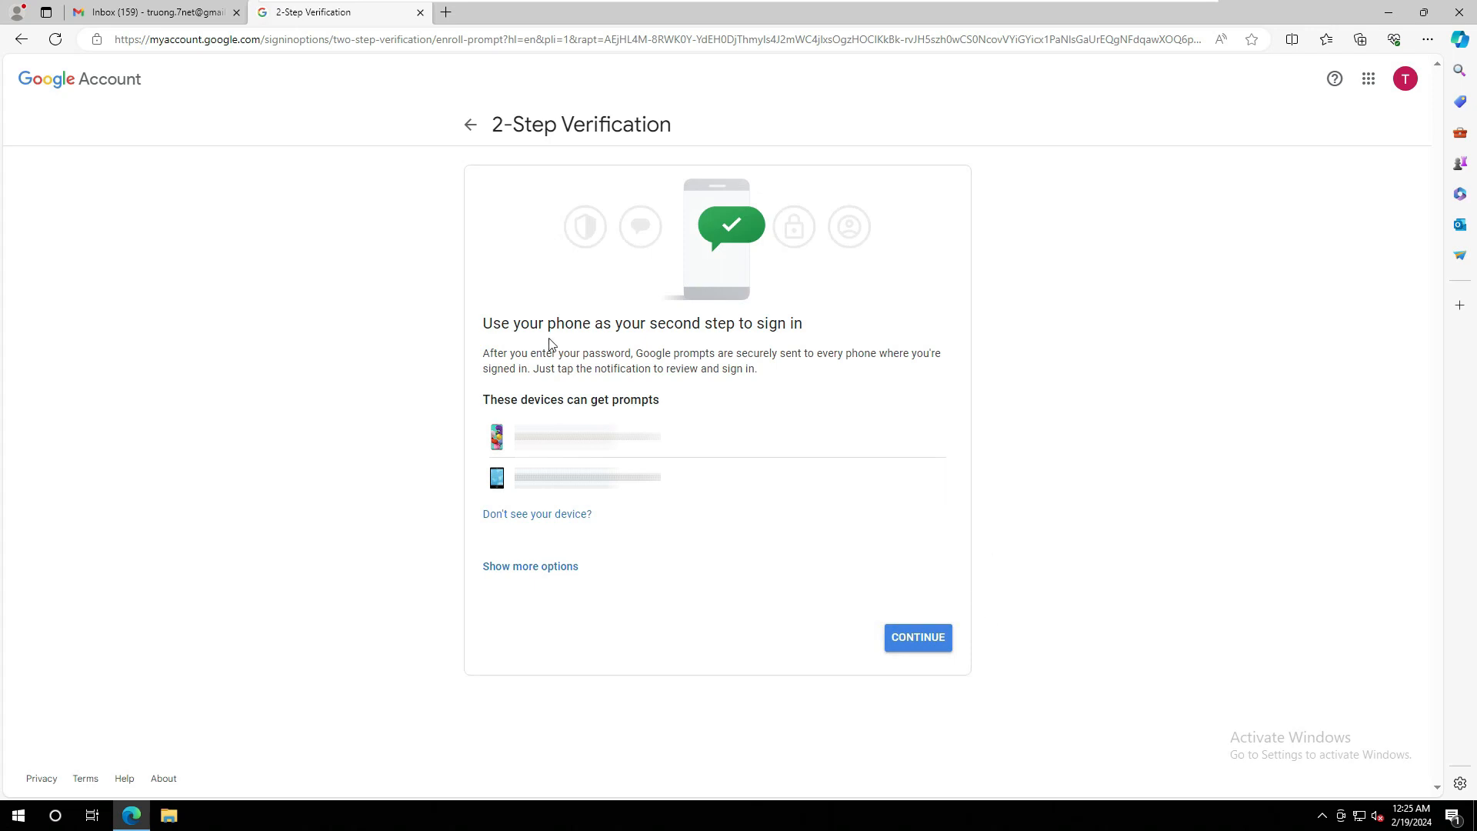
- Verify the backup phone number with a text-message code and turn on 2-Step Verification
{"action": "left_click", "coordinate": [917, 637]}
{"action": "mouse_move", "coordinate": [647, 417]}
{"action": "left_mouse_down"}
{"action": "mouse_move", "coordinate": [555, 417]}
{"action": "mouse_move", "coordinate": [687, 419]}
{"action": "left_mouse_up"}
{"action": "left_click", "coordinate": [605, 420]}
{"action": "left_click", "coordinate": [752, 499]}
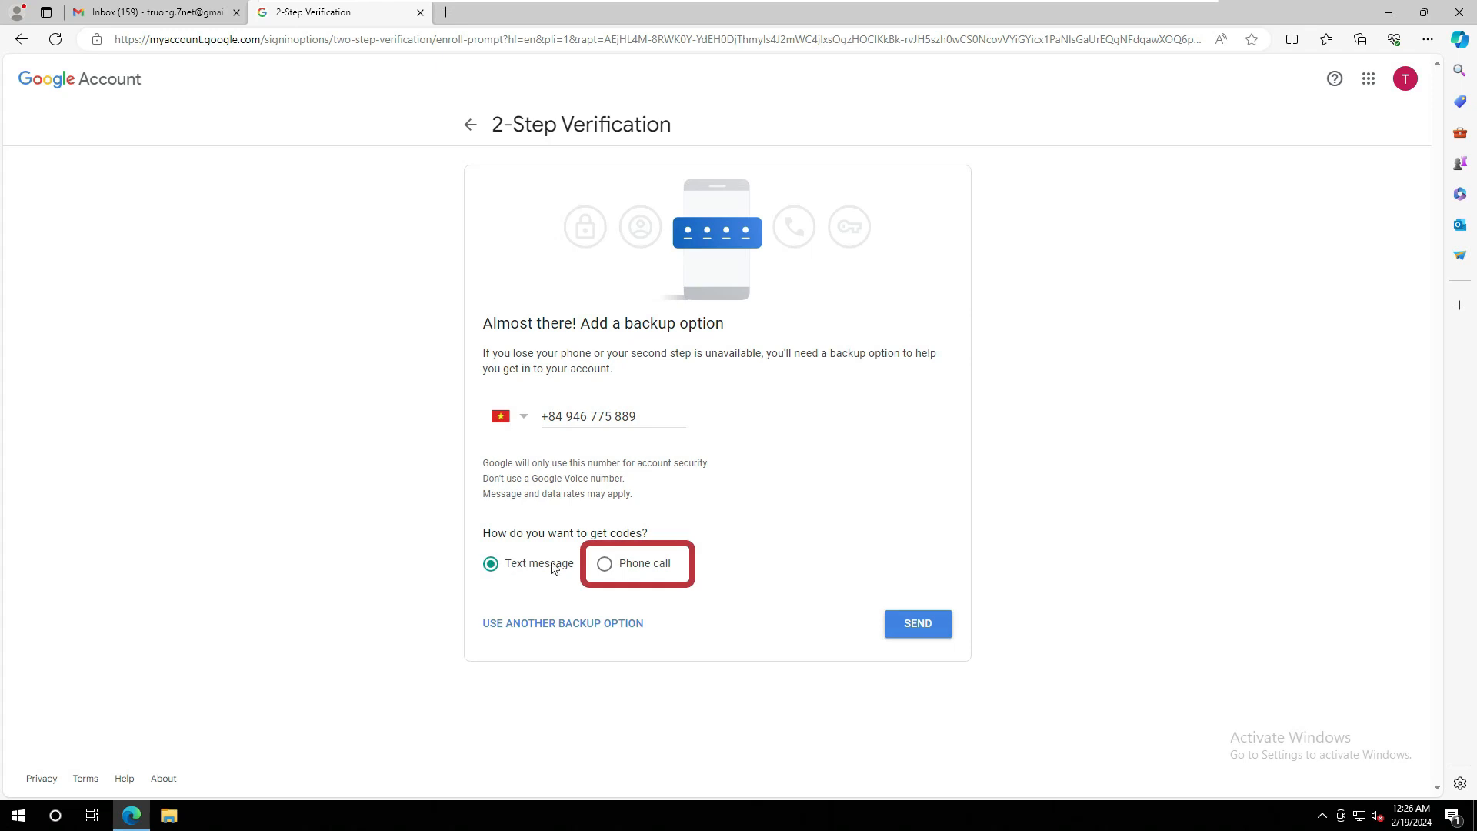
{"action": "left_click", "coordinate": [900, 618]}
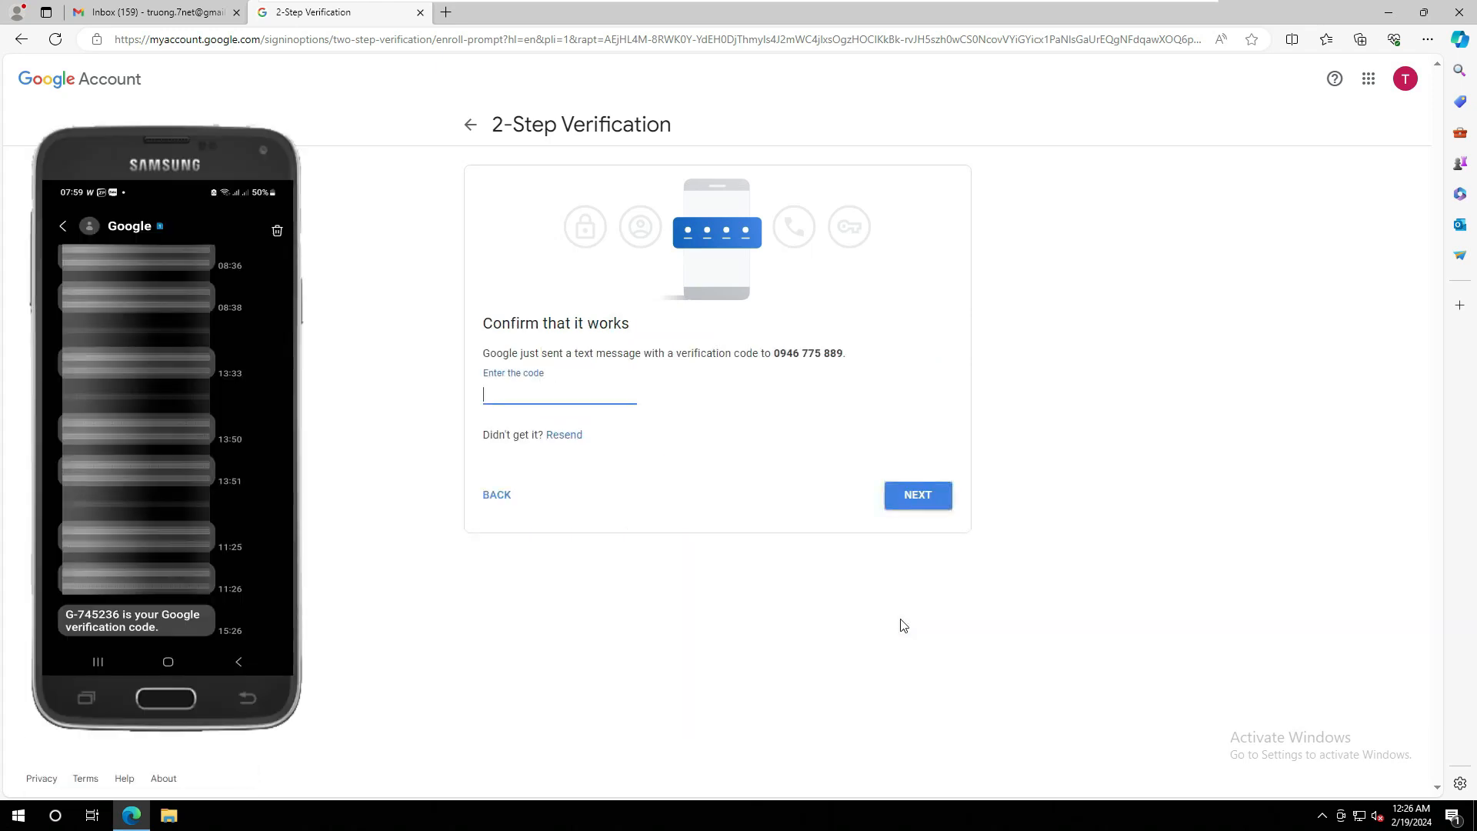
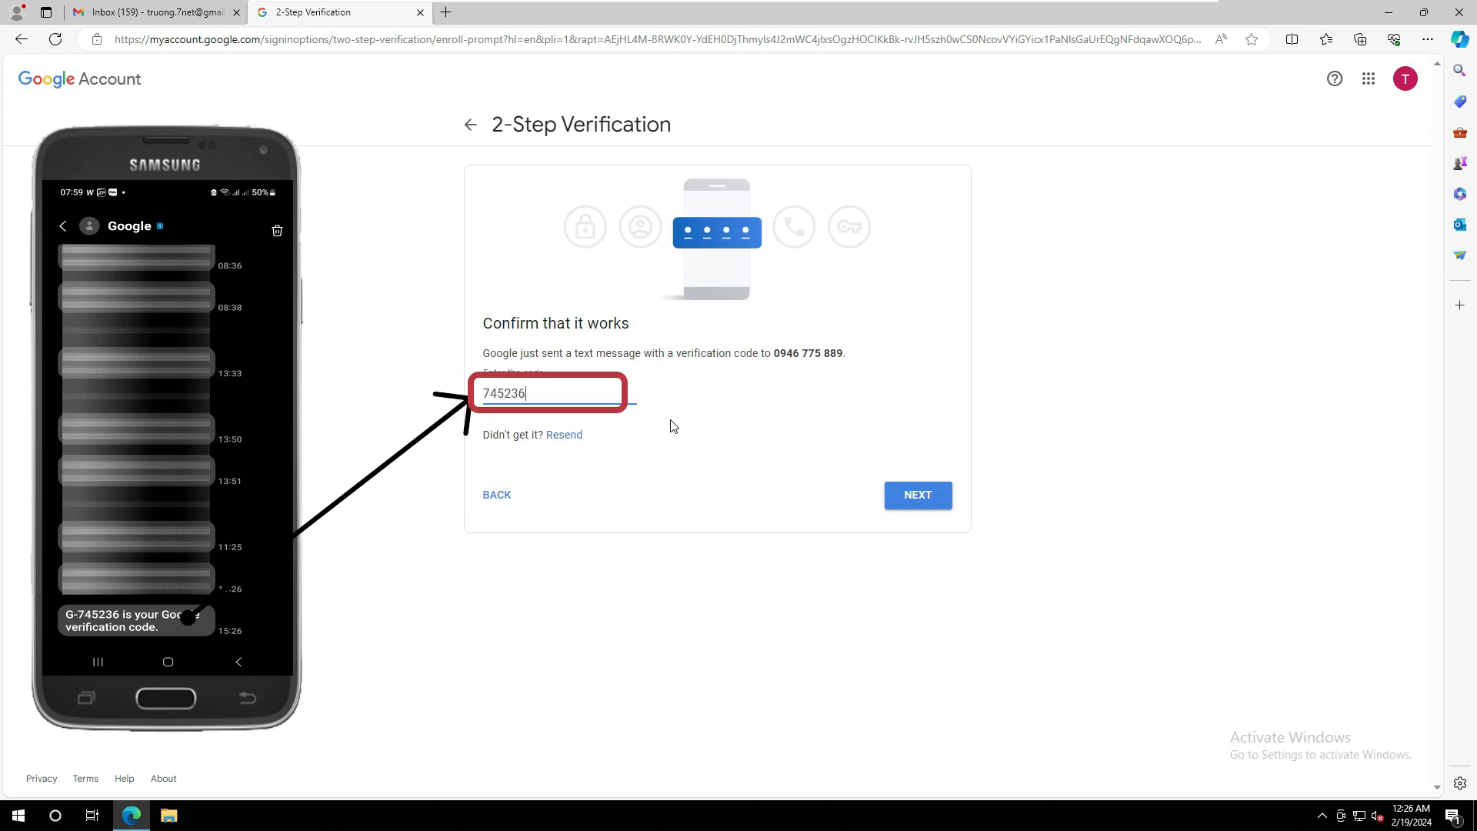
{"action": "left_click", "coordinate": [906, 496]}
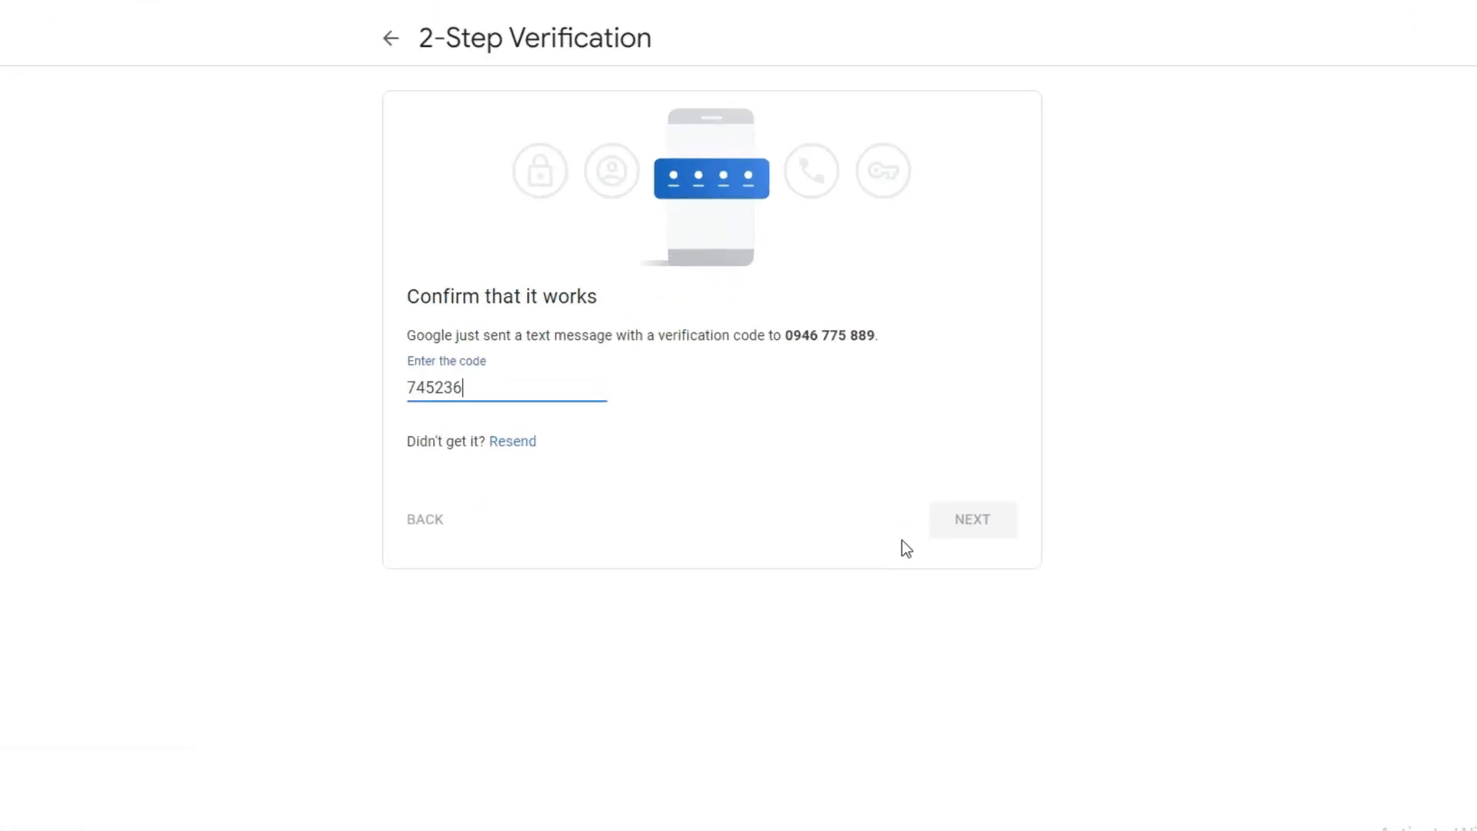
{"action": "left_click_drag", "start_coordinate": [407, 297], "coordinate": [643, 290]}
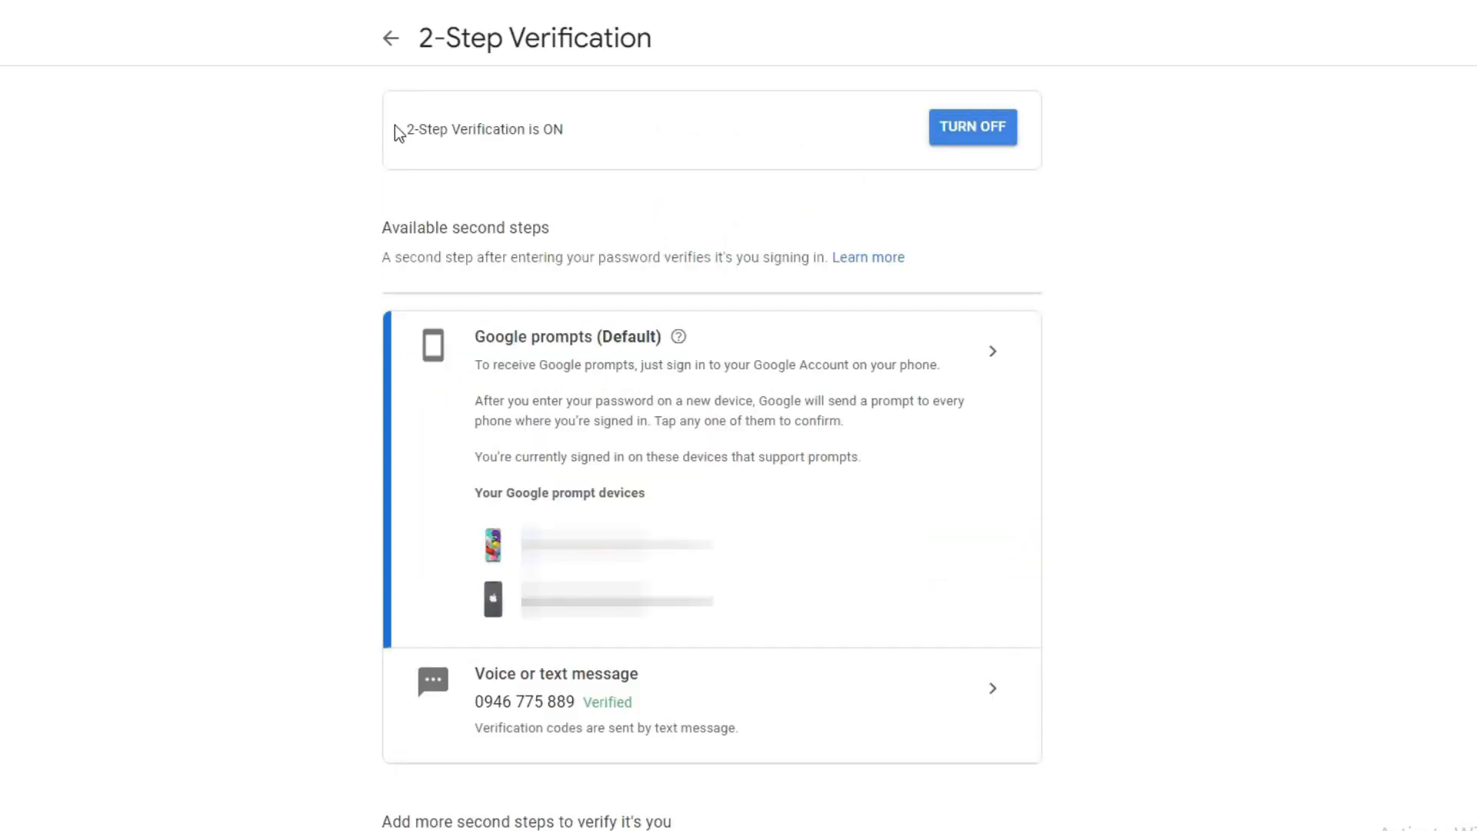
- Scroll down the Security page and open the App passwords page
{"action": "left_click_drag", "start_coordinate": [395, 127], "coordinate": [567, 146]}
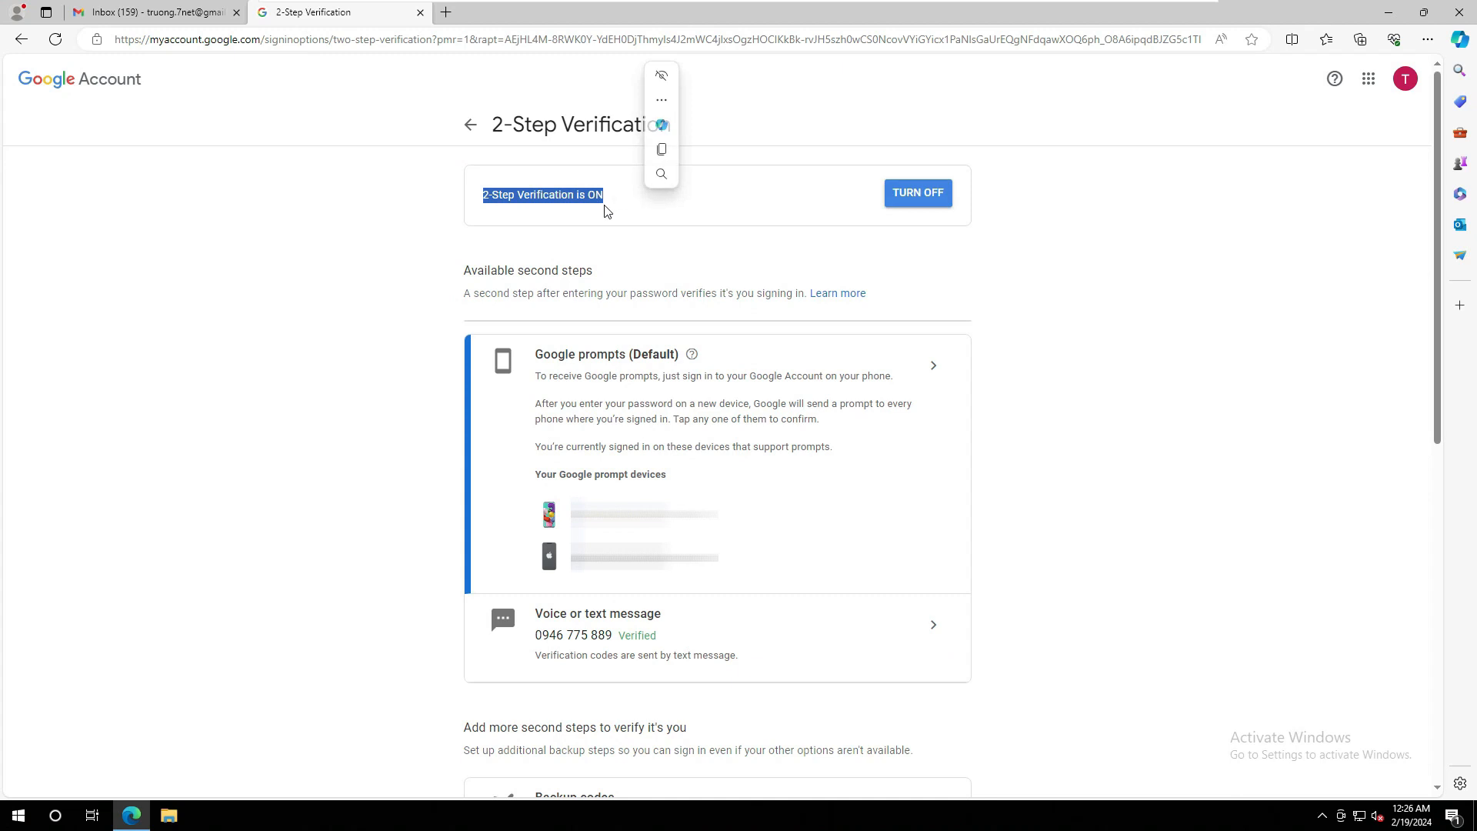
{"action": "left_click", "coordinate": [1068, 275]}
{"action": "scroll", "coordinate": [1012, 317], "scroll_direction": "down", "scroll_amount": 7}
{"action": "scroll", "coordinate": [808, 347], "scroll_direction": "down", "scroll_amount": 2}
{"action": "left_click_drag", "start_coordinate": [515, 707], "coordinate": [607, 708]}
{"action": "left_click", "coordinate": [543, 706]}
{"action": "left_click", "coordinate": [1065, 636]}
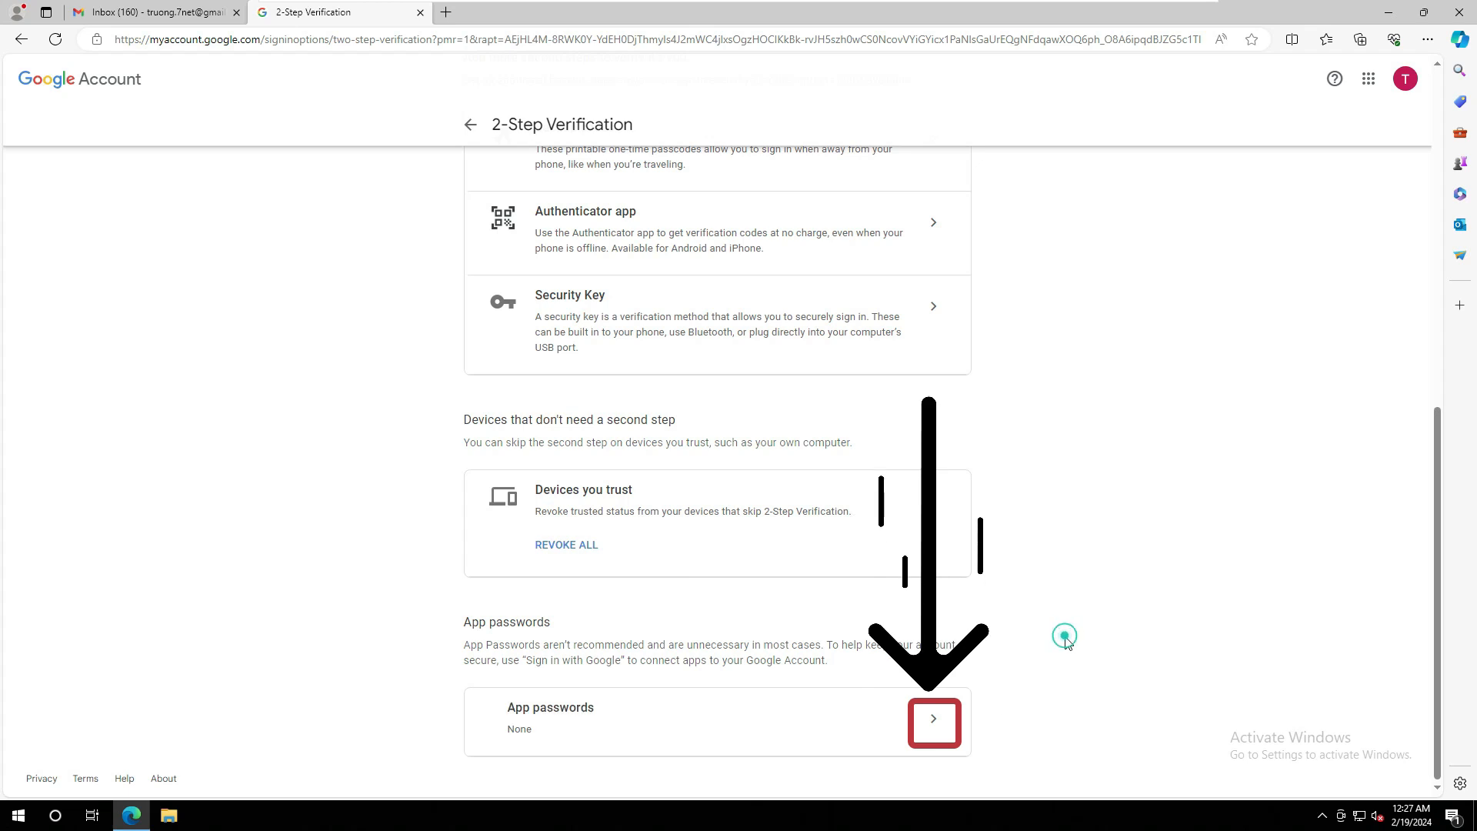
{"action": "left_click", "coordinate": [929, 723]}
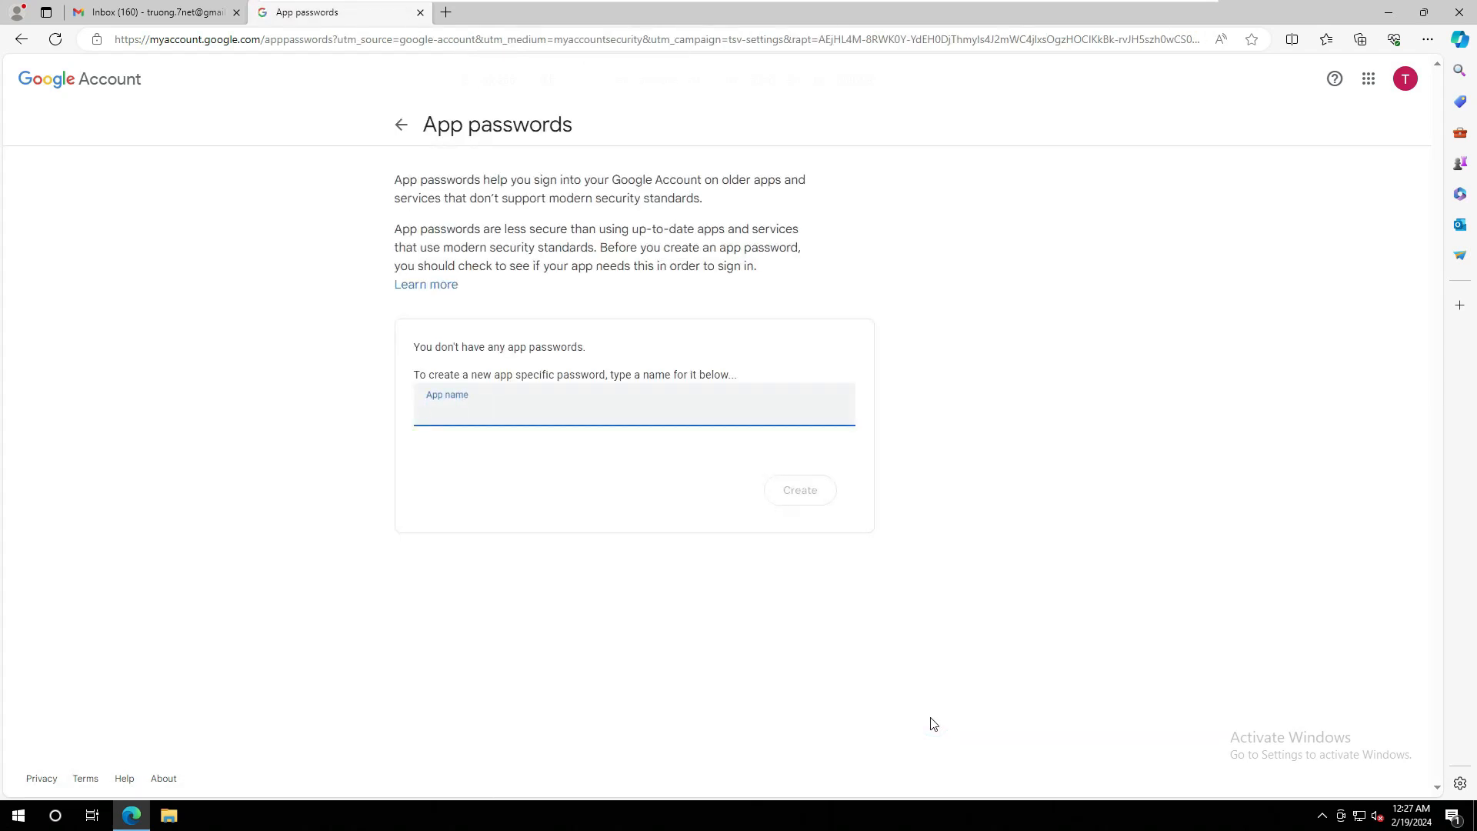
{"action": "left_click", "coordinate": [532, 594]}
- Create an app password named 'outlook password'
{"action": "left_click", "coordinate": [460, 413]}
{"action": "left_click", "coordinate": [422, 368]}
{"action": "left_click", "coordinate": [436, 402]}
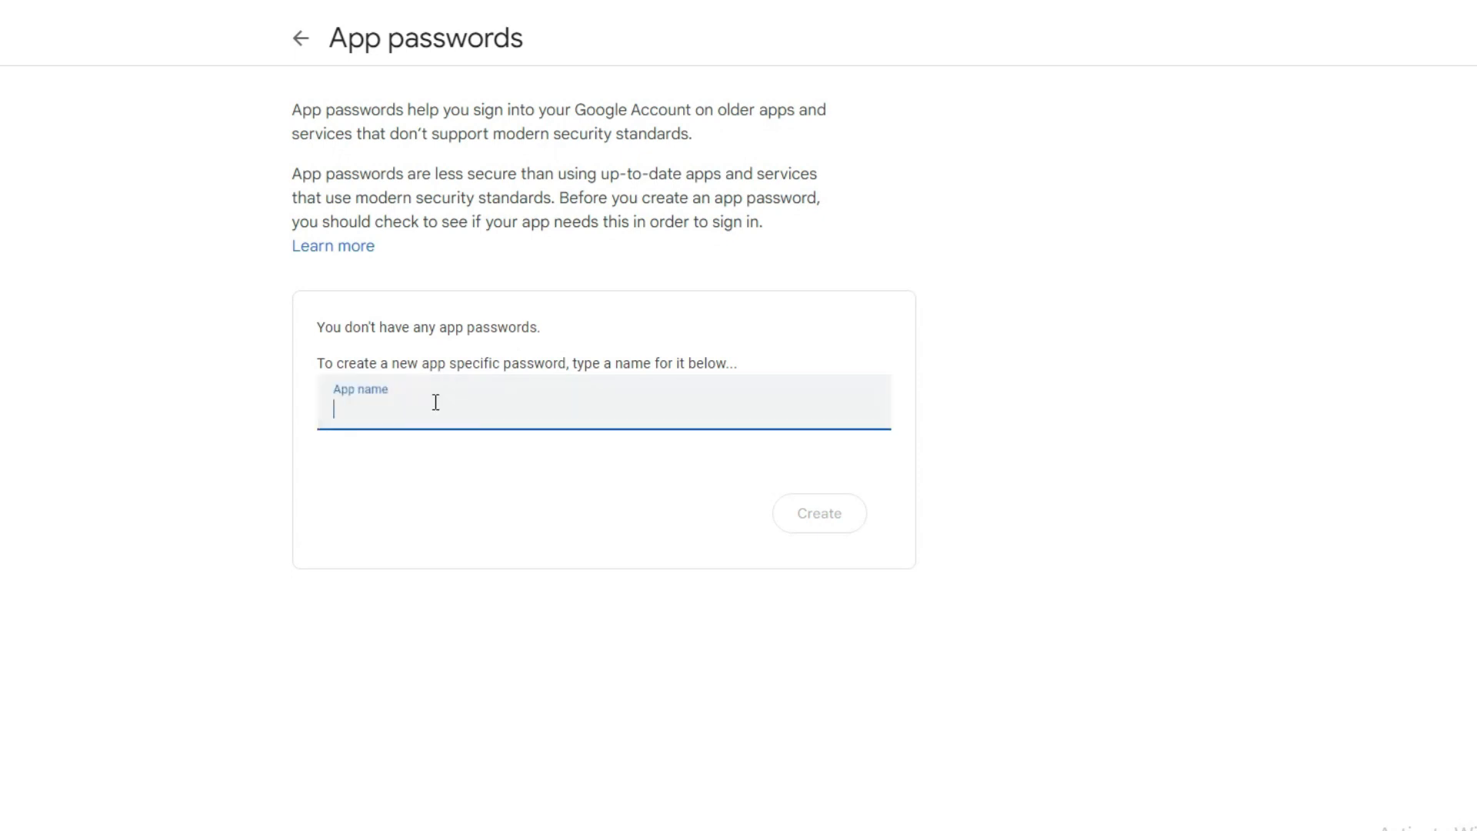
{"action": "type", "text": "outlook password"}
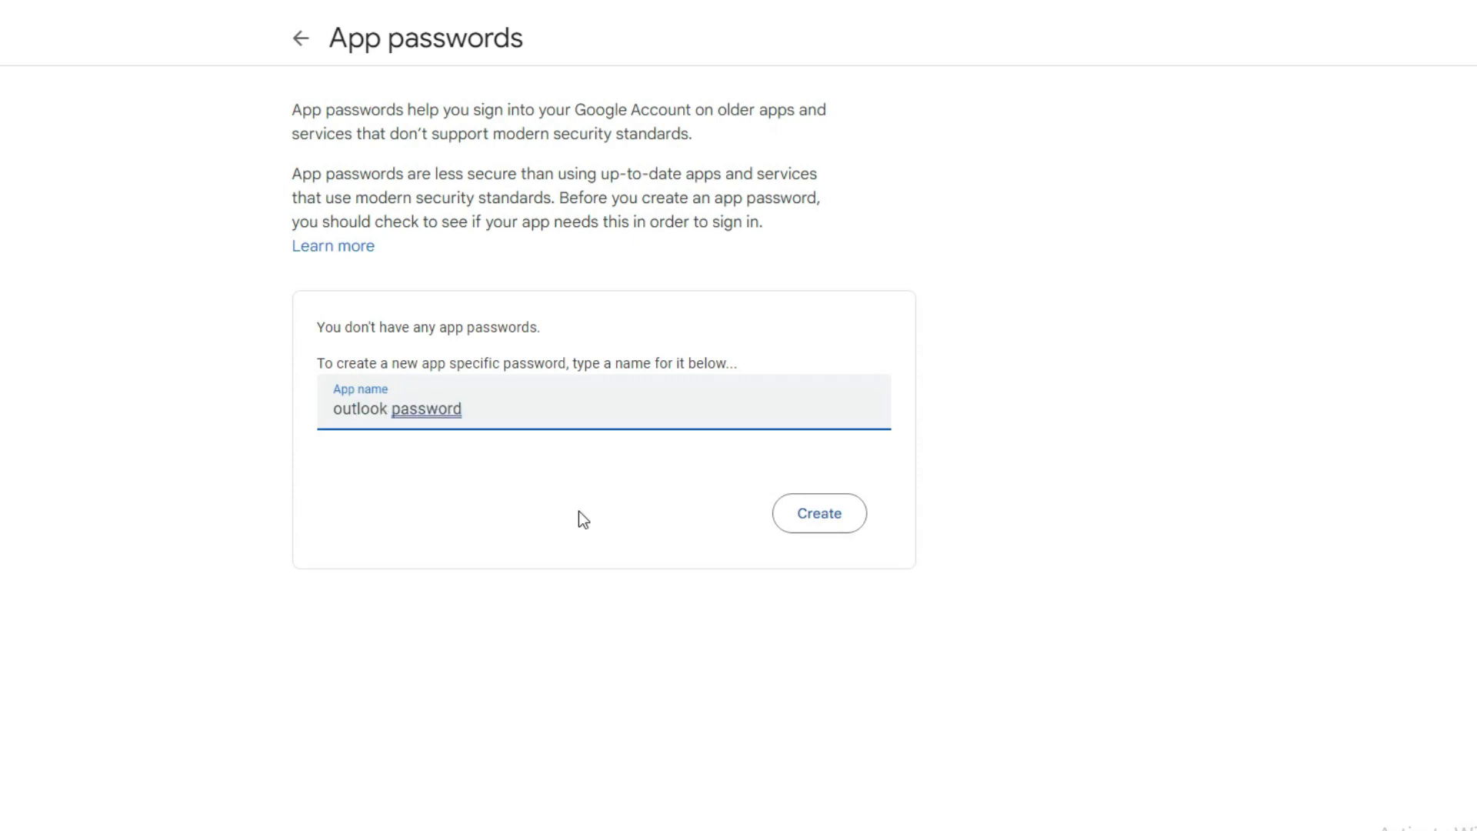
{"action": "left_click", "coordinate": [815, 527]}
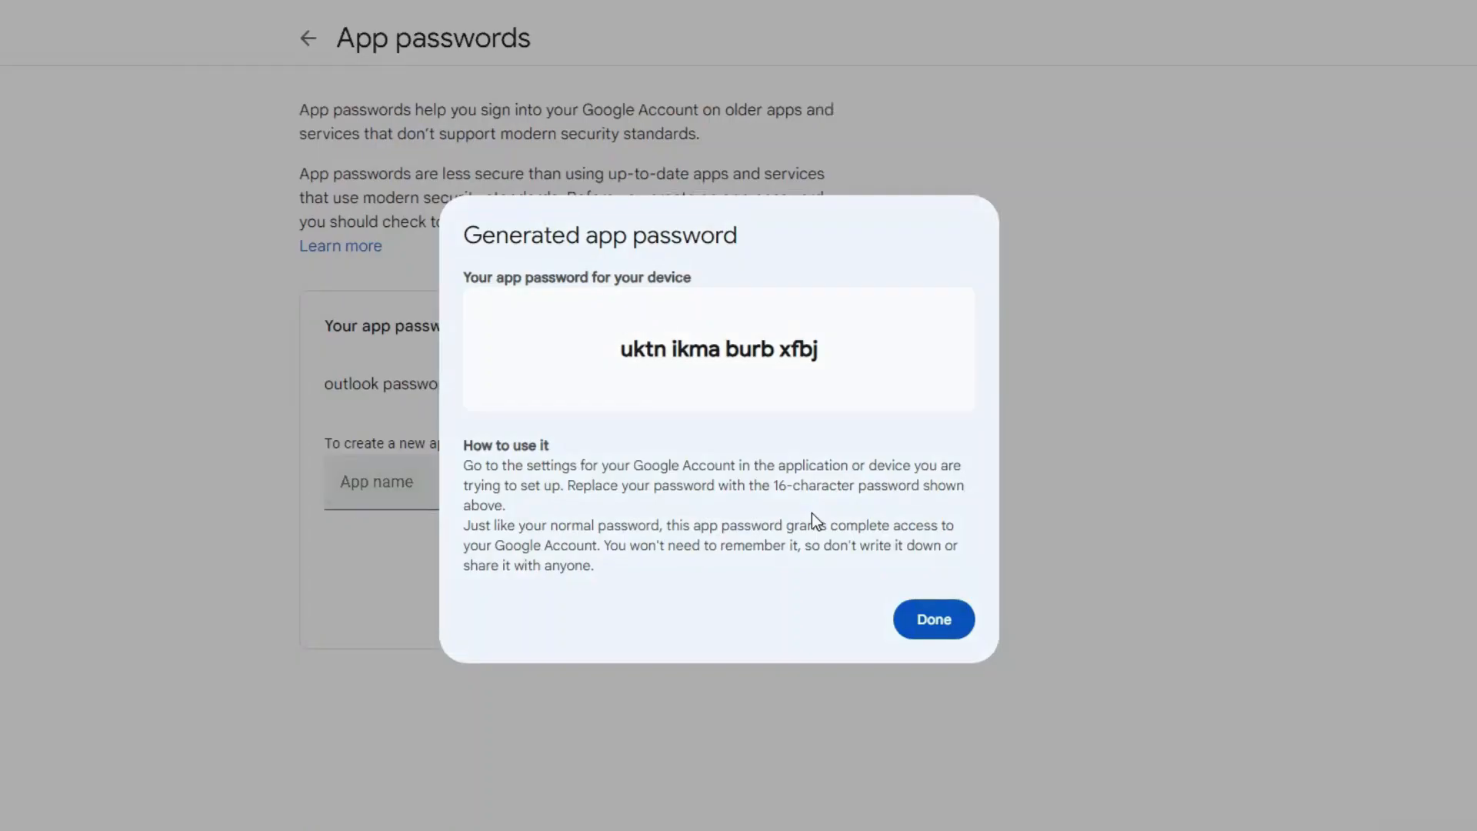
- Copy the generated app password, close the dialog, return to Security, and minimize the browser
{"action": "left_click", "coordinate": [832, 367]}
{"action": "left_click_drag", "start_coordinate": [689, 347], "coordinate": [834, 350]}
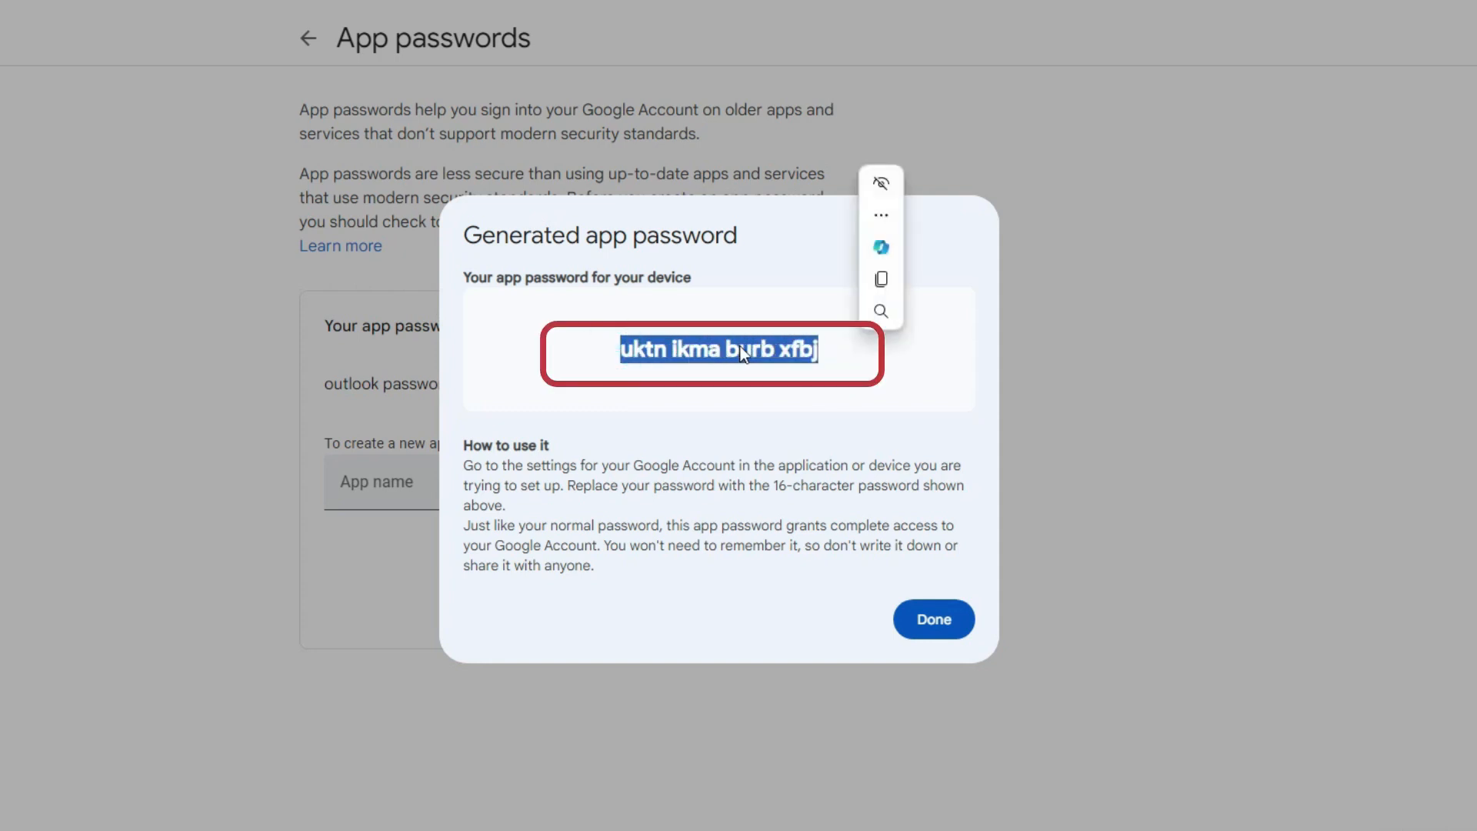
{"action": "left_click_drag", "start_coordinate": [609, 338], "coordinate": [825, 343]}
{"action": "right_click", "coordinate": [768, 345]}
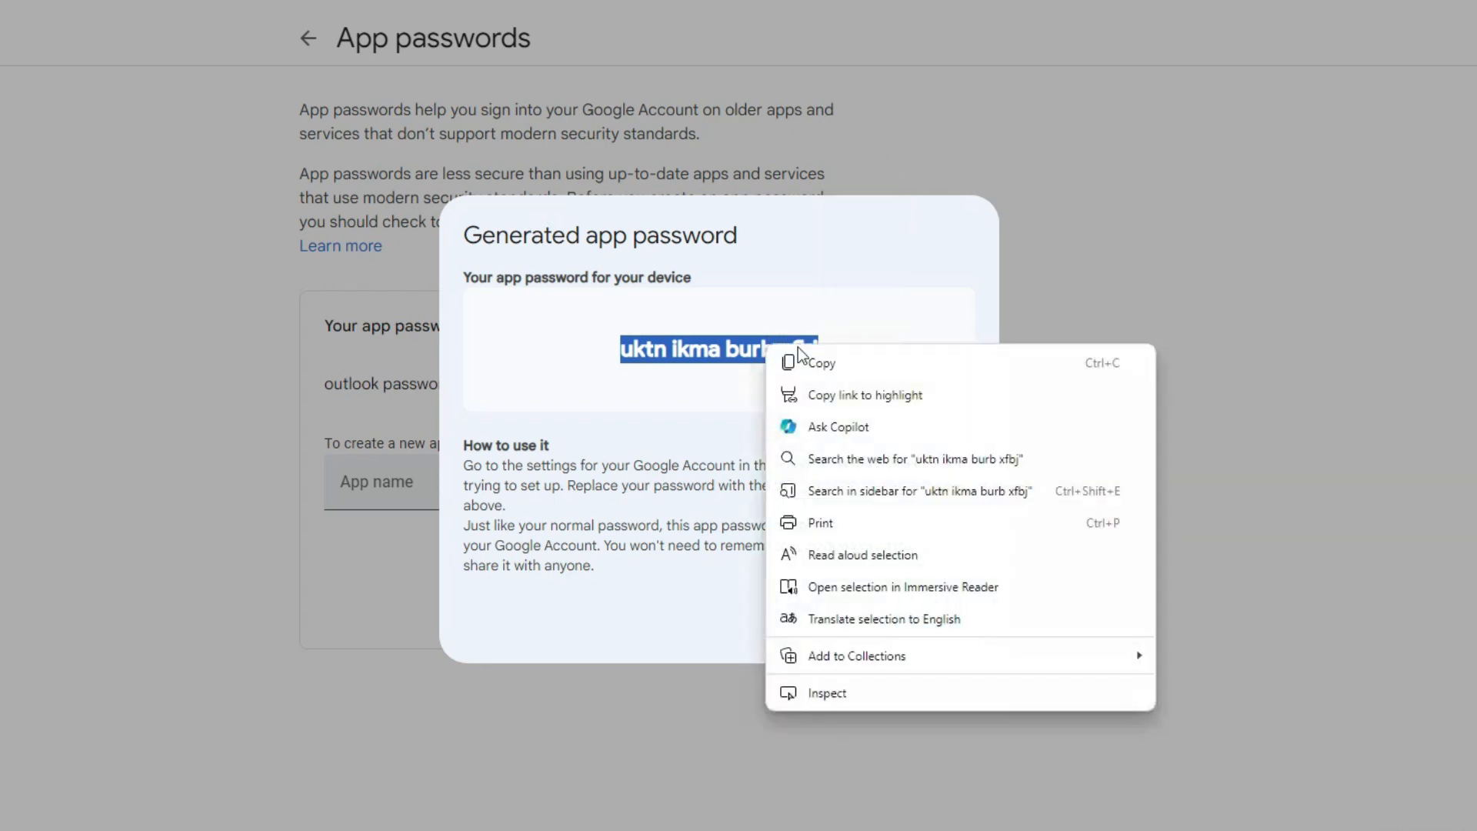
{"action": "left_click", "coordinate": [785, 362]}
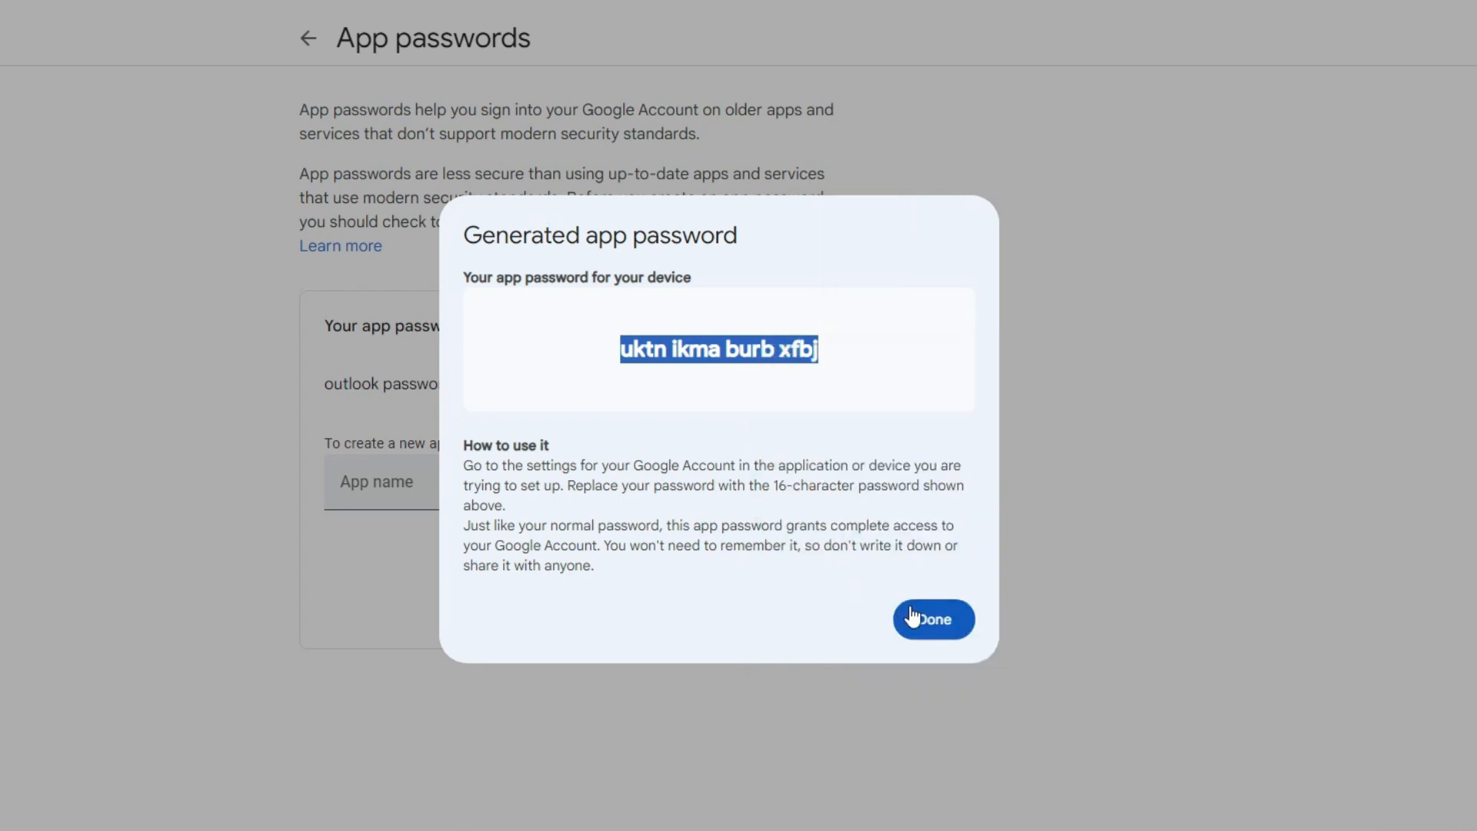
{"action": "left_click", "coordinate": [940, 617]}
{"action": "left_click", "coordinate": [1048, 463]}
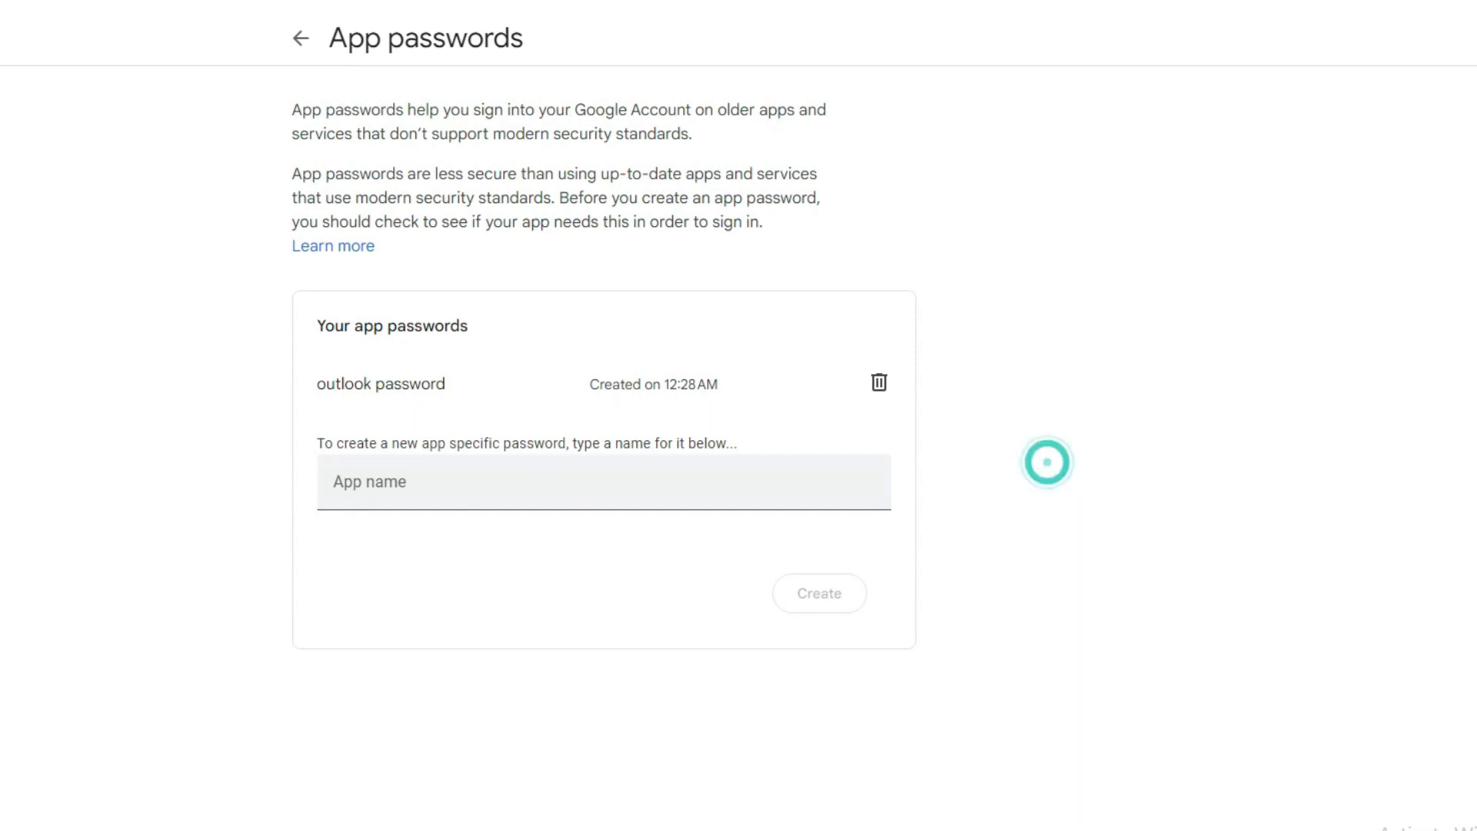
{"action": "left_click", "coordinate": [301, 38]}
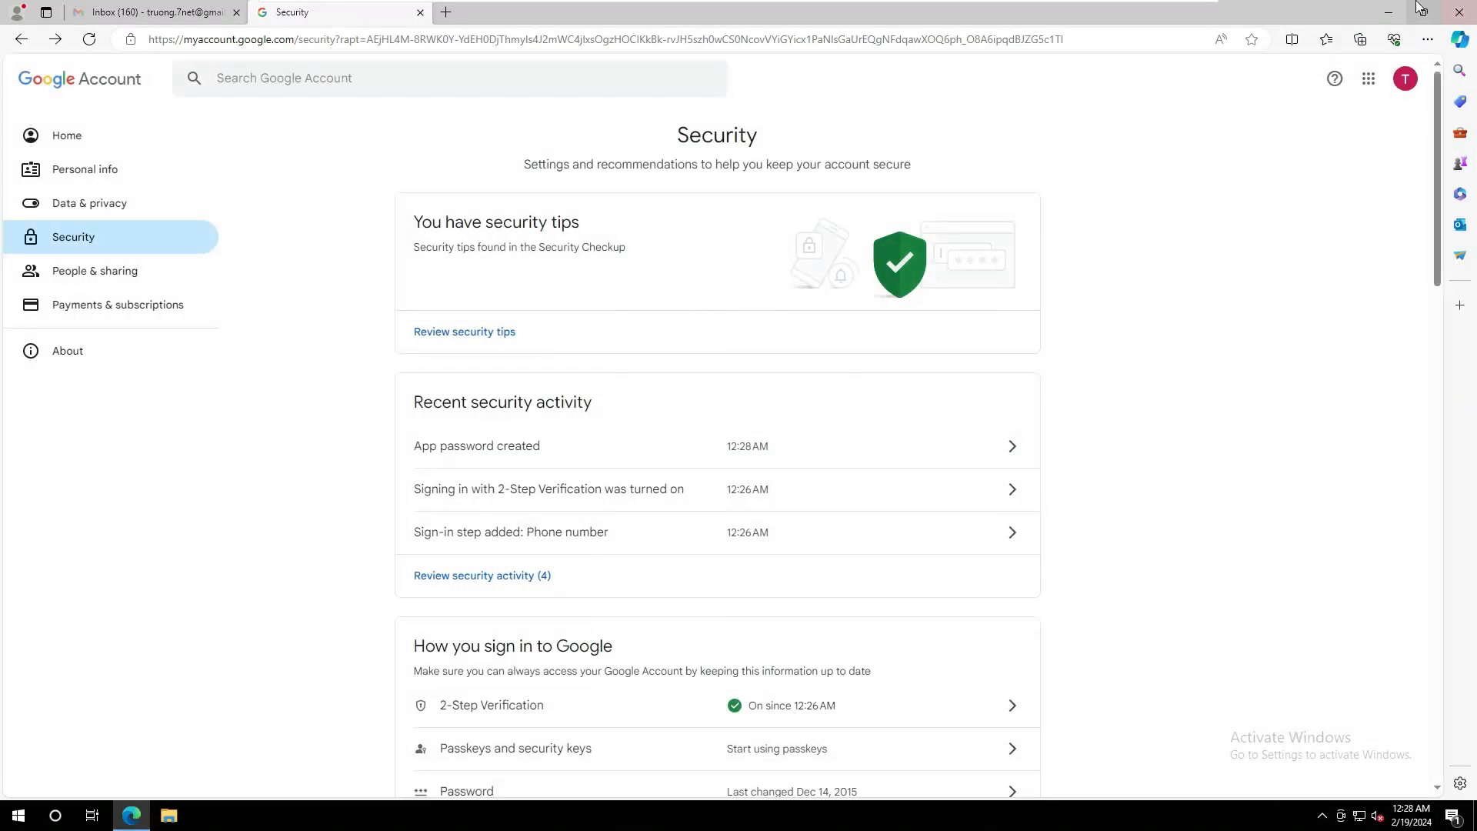
{"action": "left_click", "coordinate": [1391, 17]}
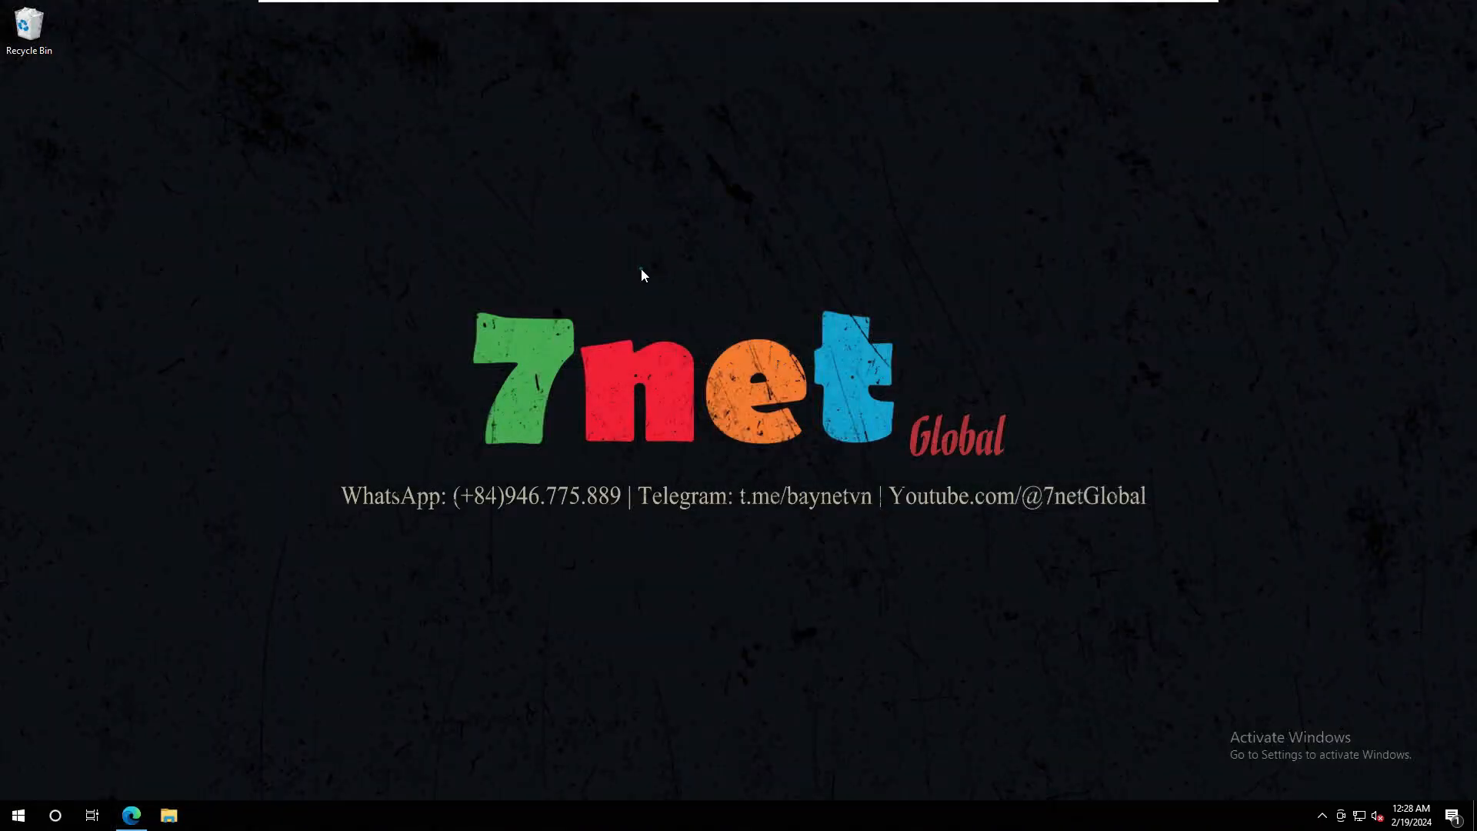
- Create a new desktop text document named 'Gmail oulook pass'
{"action": "right_click", "coordinate": [100, 266]}
{"action": "mouse_move", "coordinate": [186, 390]}
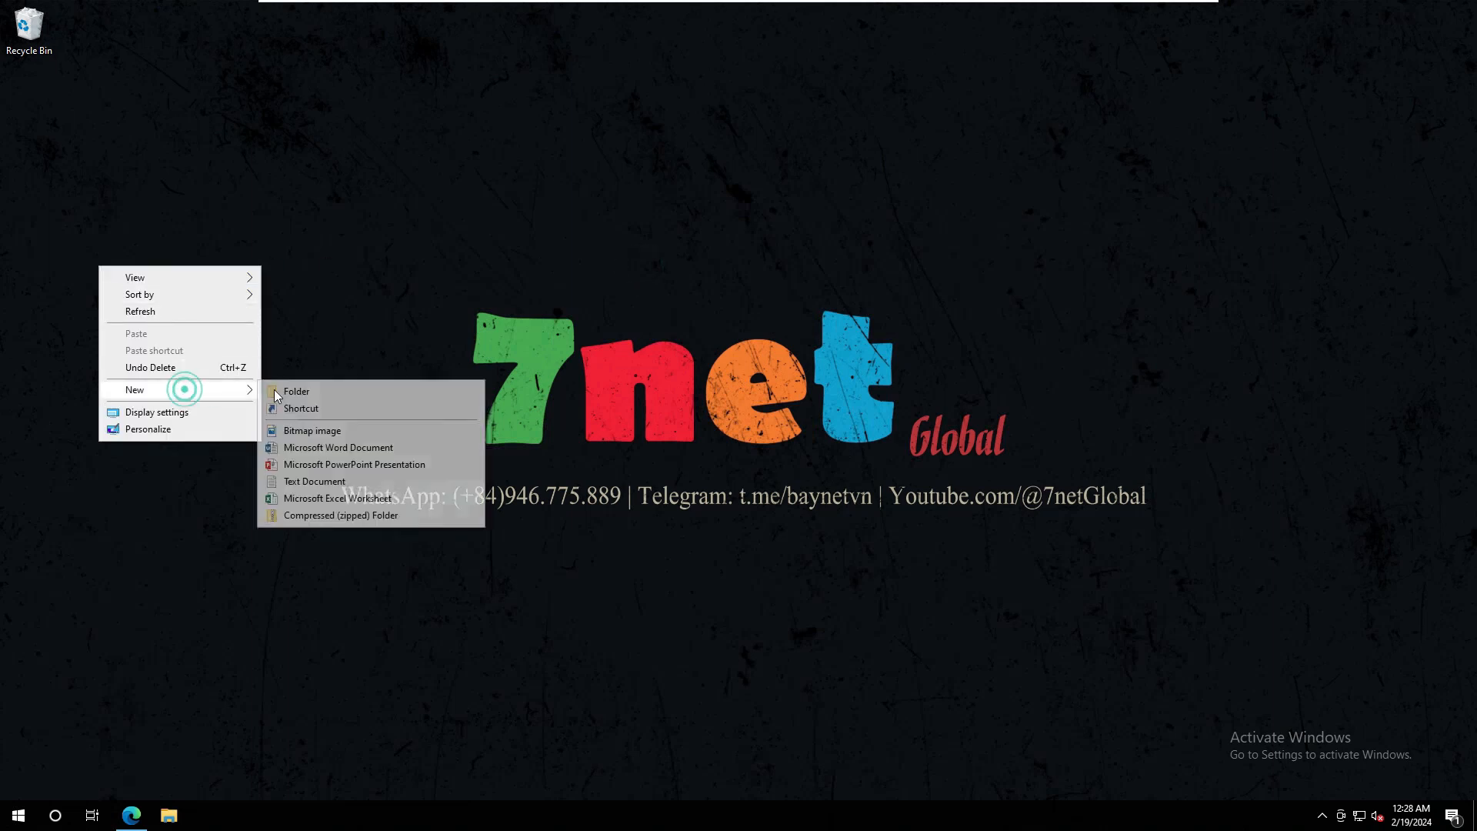
{"action": "left_click", "coordinate": [316, 481]}
{"action": "type", "text": "Gmai"}
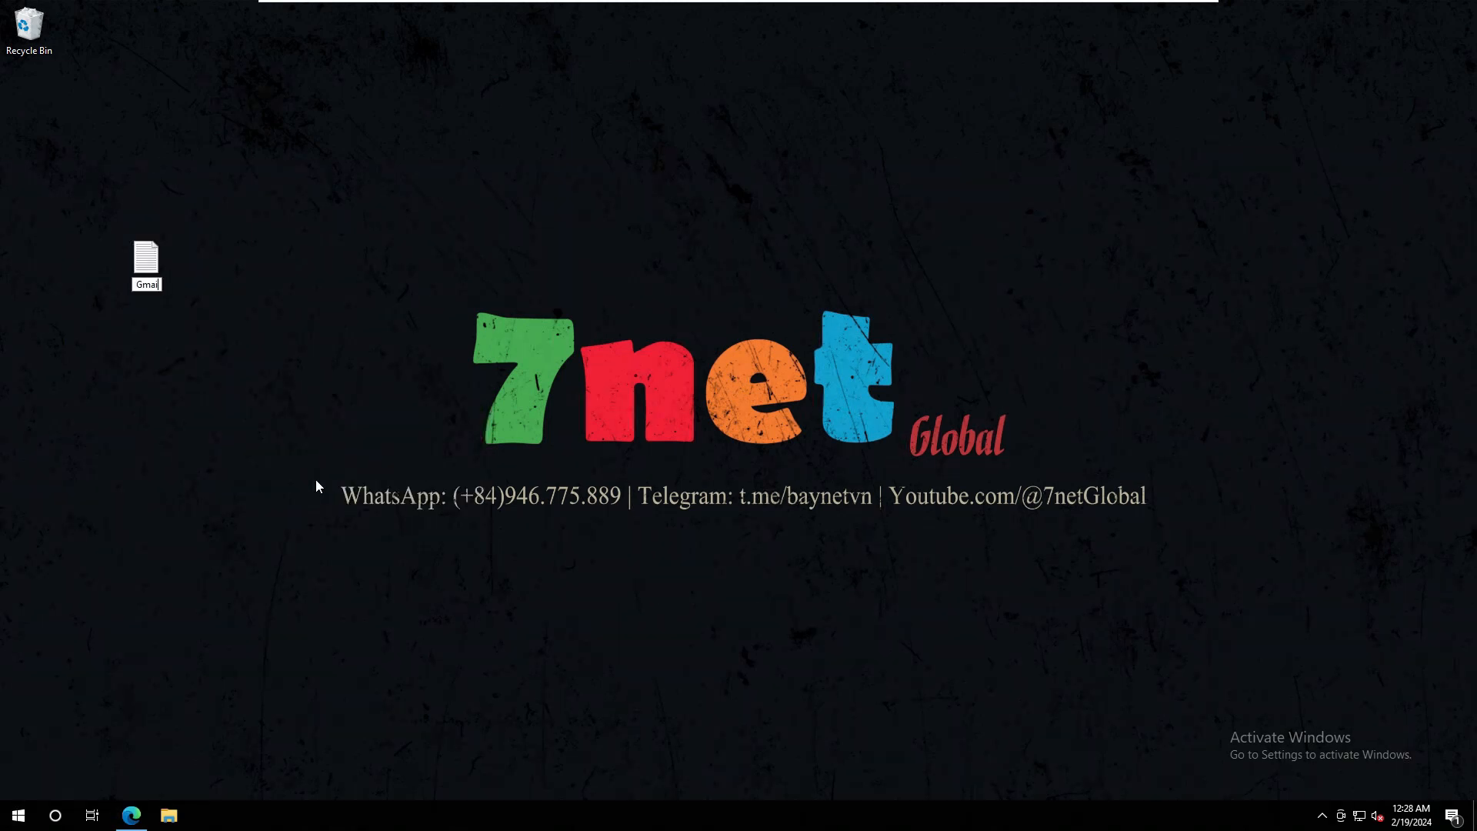
{"action": "type", "text": "l o"}
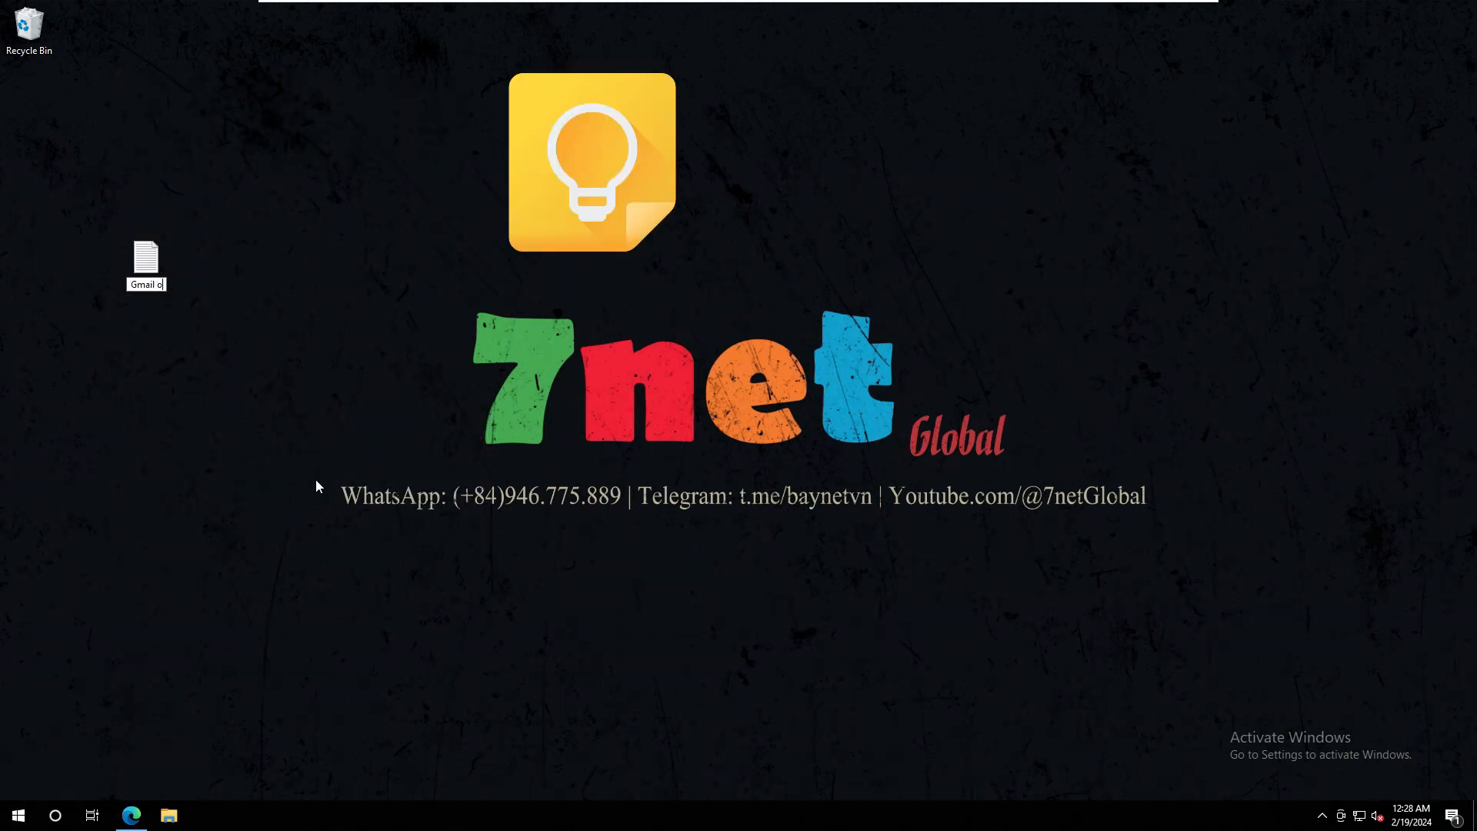
{"action": "type", "text": "ulo"}
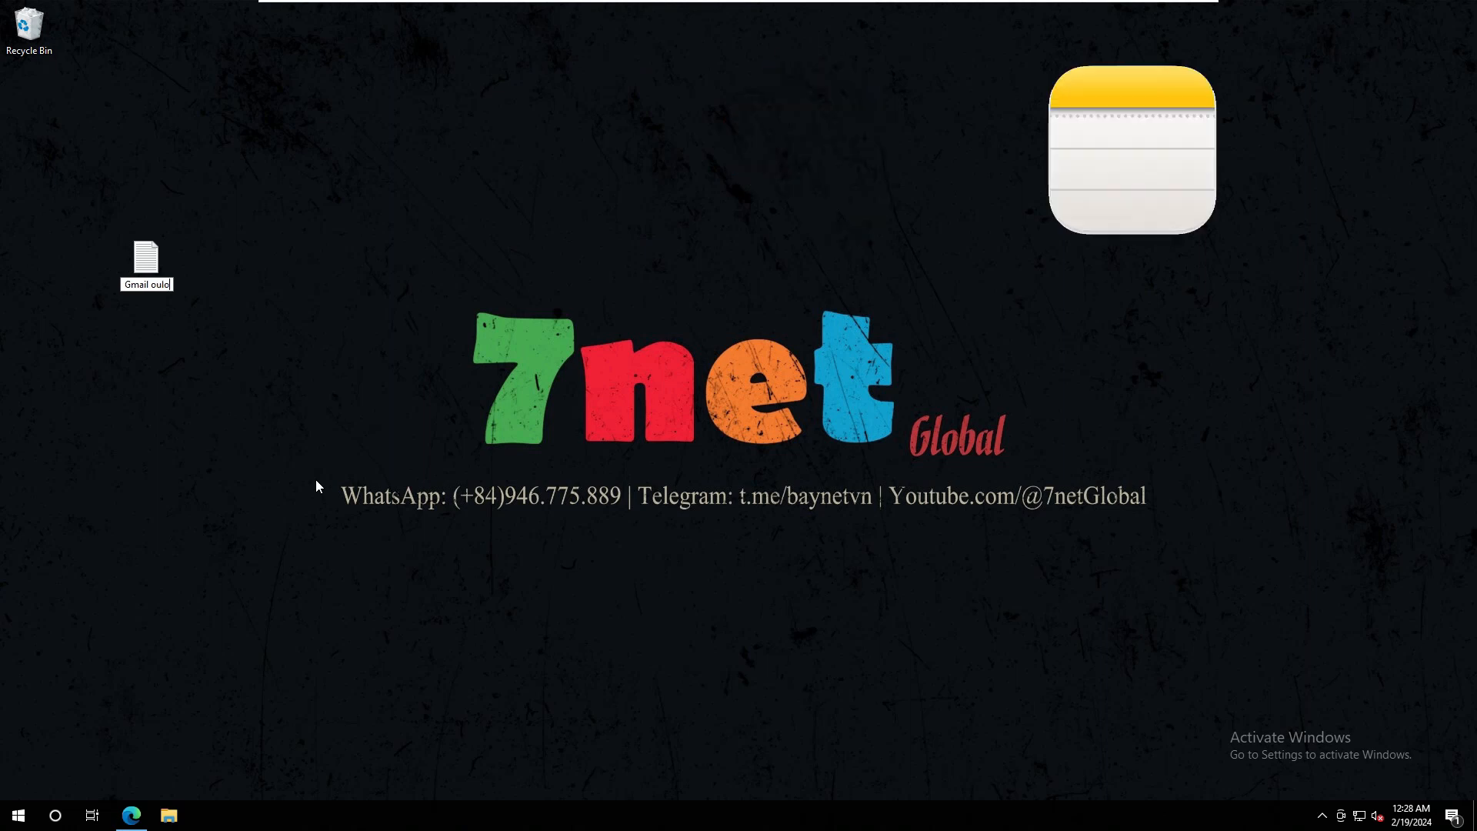
{"action": "type", "text": "ok pas"}
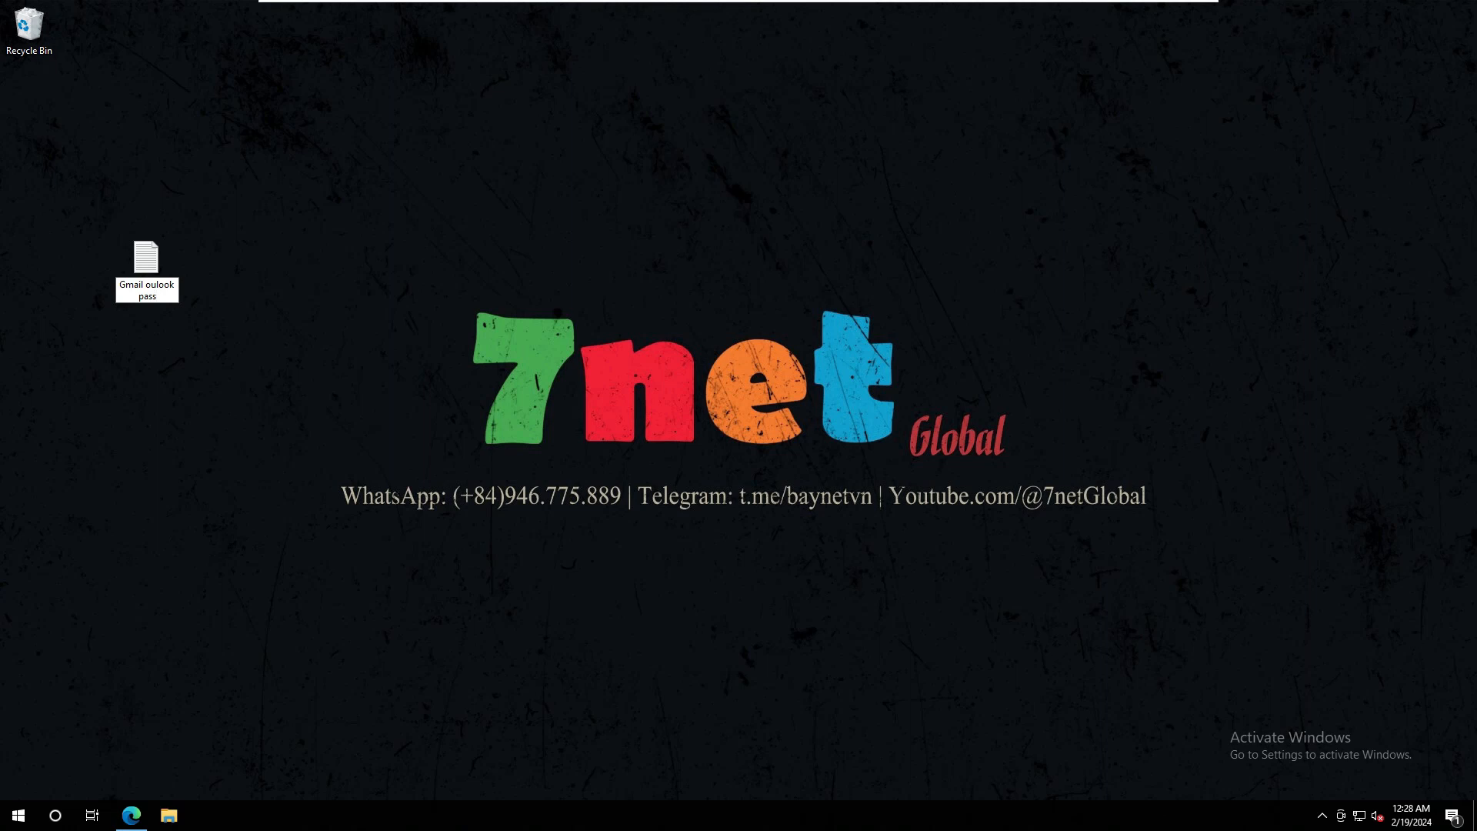
{"action": "type", "text": "s"}
{"action": "key", "text": "Return"}
{"action": "key", "text": "Return"}
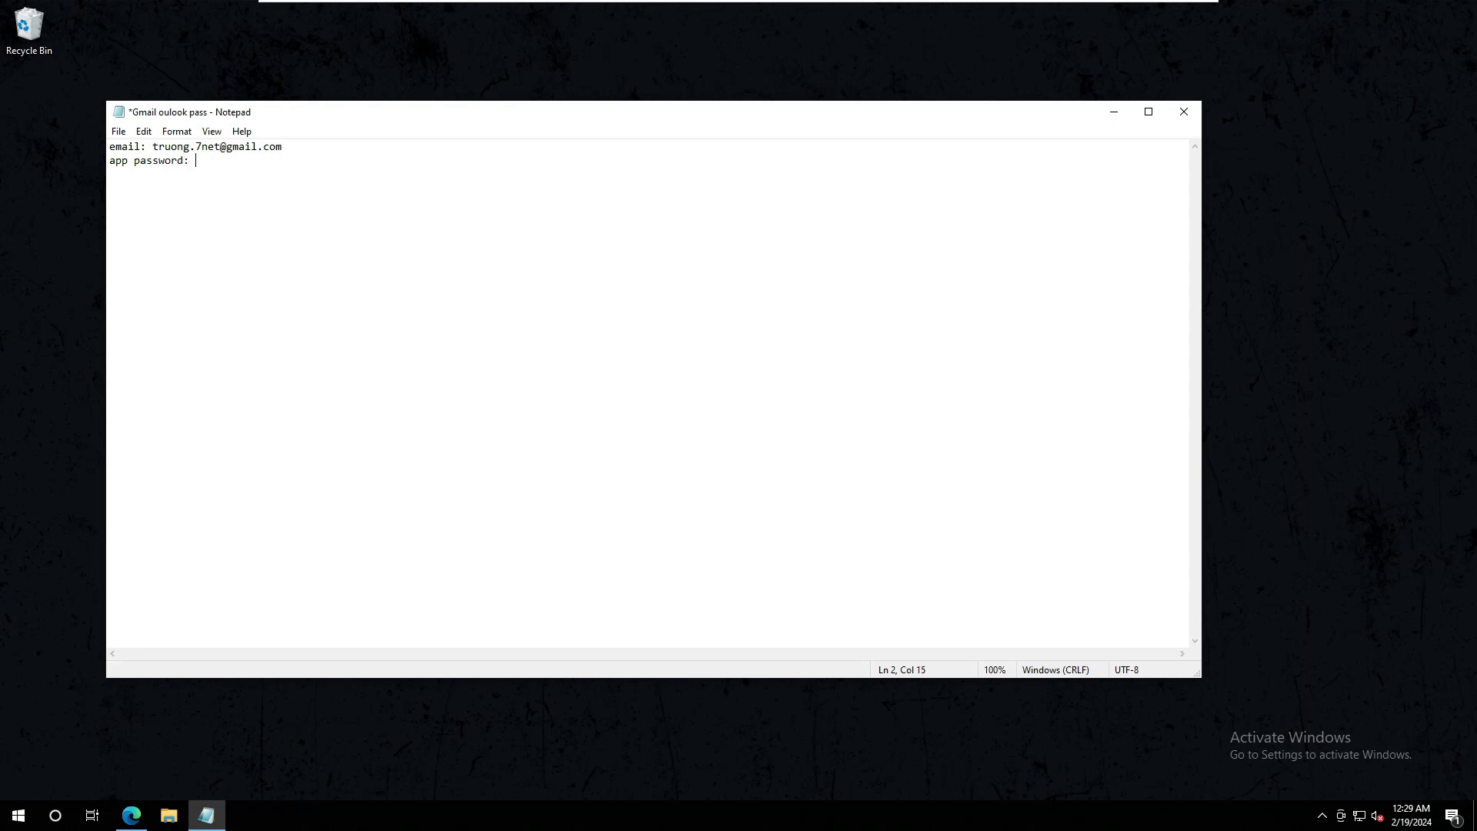
- Write the e-mail address and paste the app password into the note, shrink Notepad, and save
{"action": "right_click", "coordinate": [204, 160]}
{"action": "left_click", "coordinate": [244, 226]}
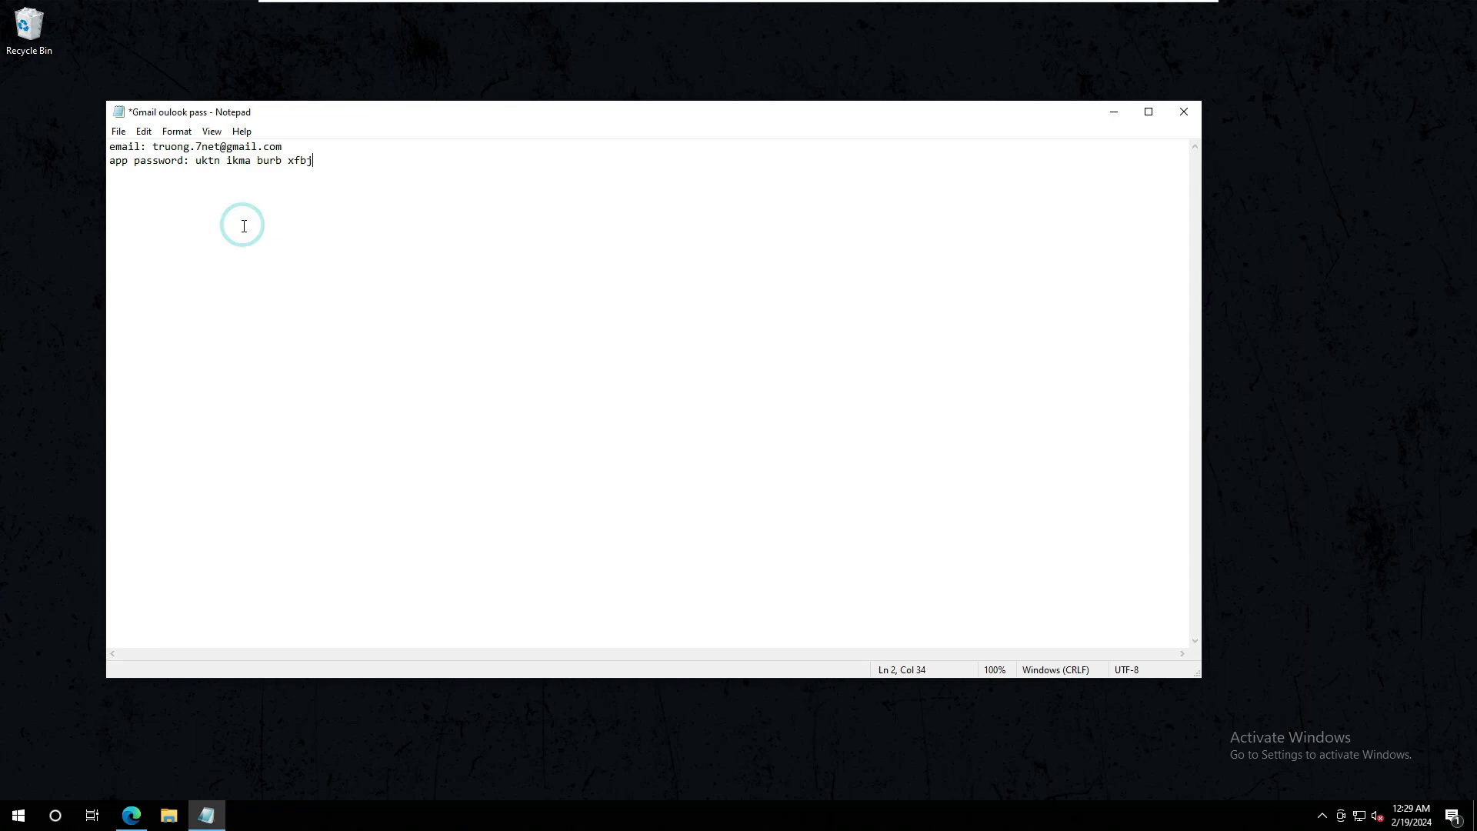
{"action": "left_click_drag", "start_coordinate": [1204, 398], "coordinate": [424, 361]}
{"action": "left_click", "coordinate": [333, 160]}
{"action": "key", "text": "Return"}
{"action": "key", "text": "Return"}
{"action": "left_click_drag", "start_coordinate": [423, 677], "coordinate": [413, 269]}
{"action": "left_click", "coordinate": [462, 266]}
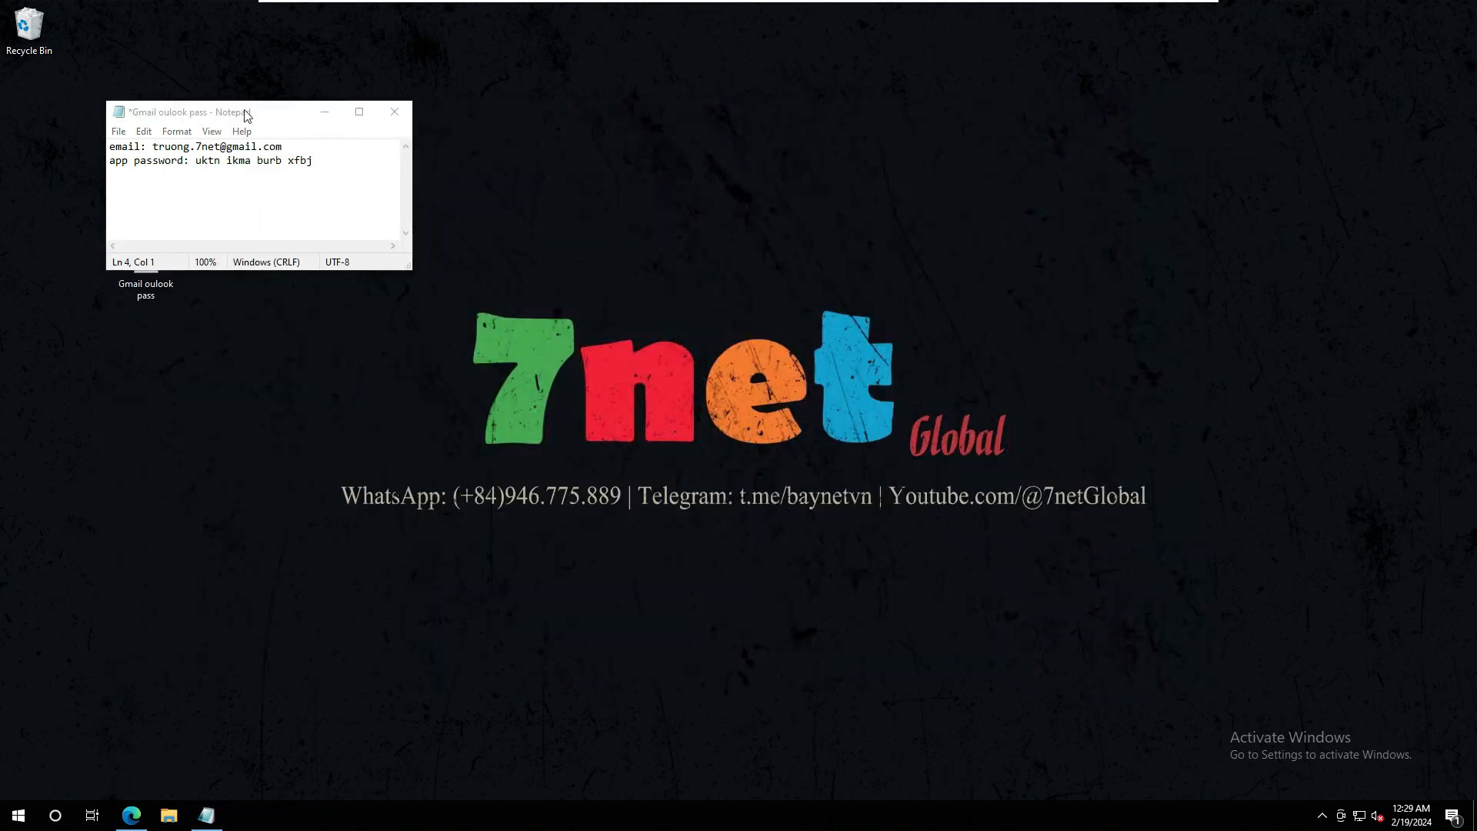
{"action": "left_click_drag", "start_coordinate": [246, 115], "coordinate": [167, 102]}
{"action": "key", "text": "ctrl+s"}
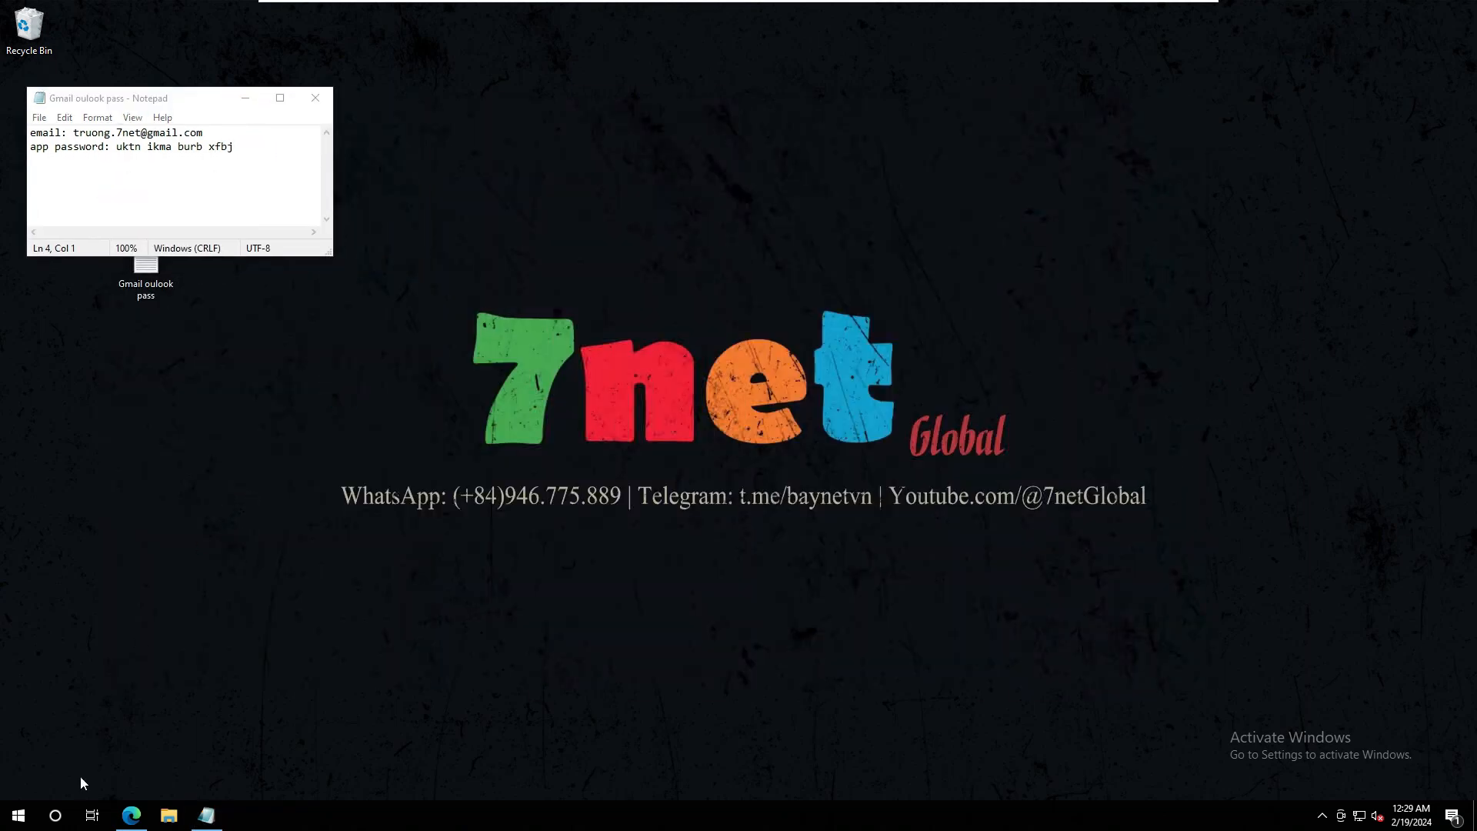
- Search the Start menu for 'outlook' and launch Outlook 2016
{"action": "left_click", "coordinate": [18, 817]}
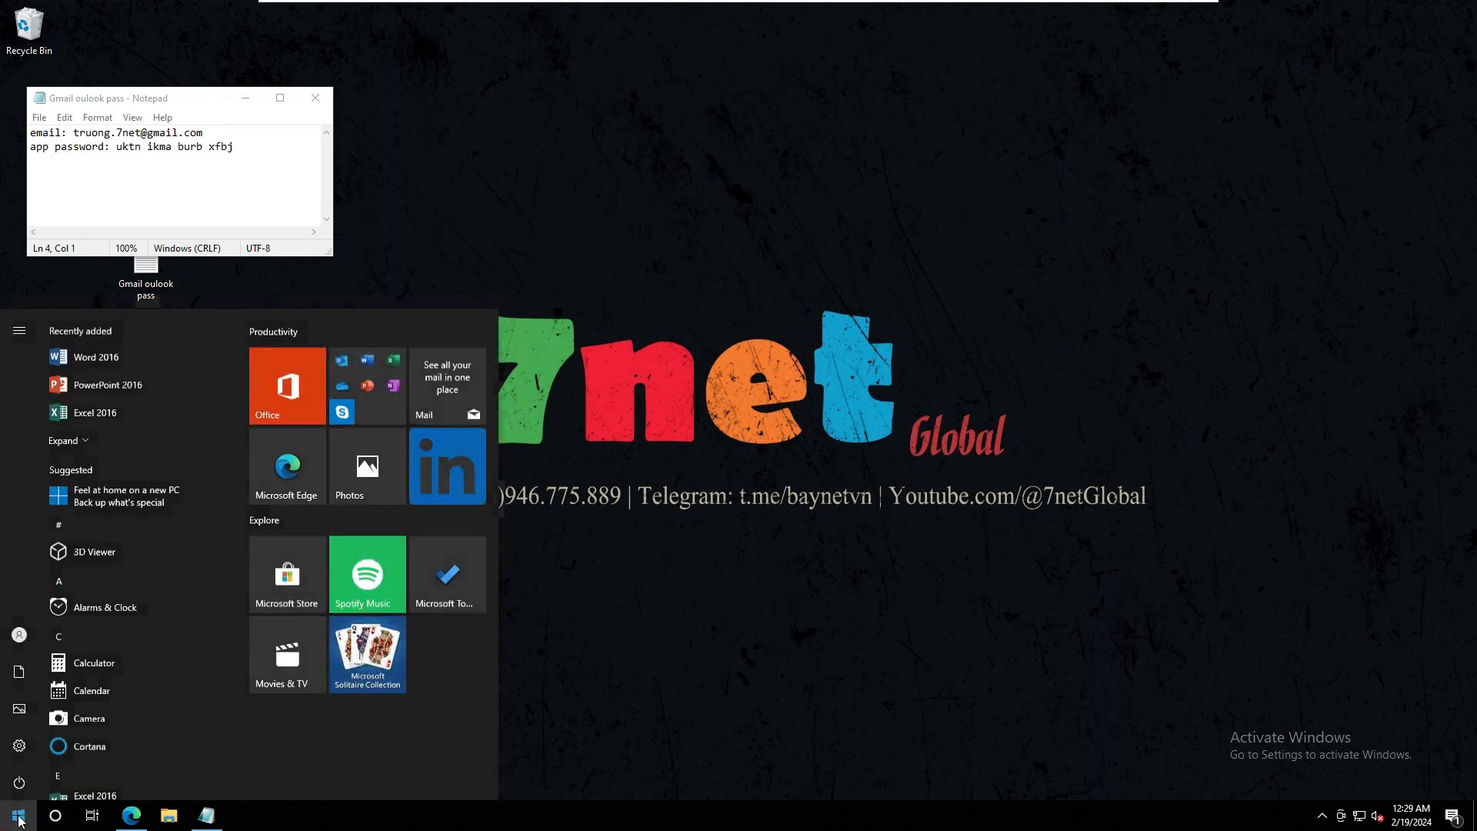
{"action": "type", "text": "ou"}
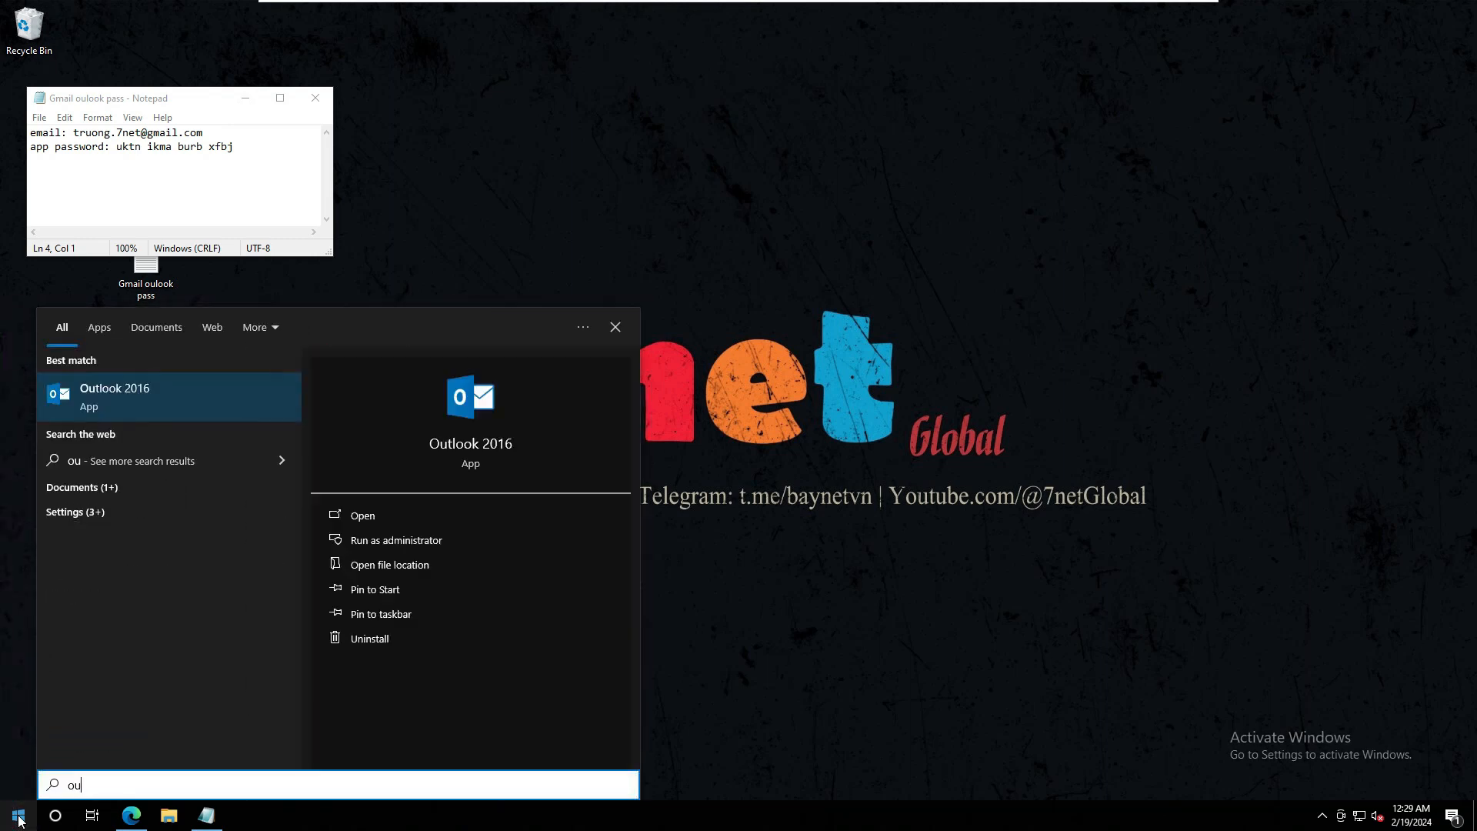
{"action": "type", "text": "tlook"}
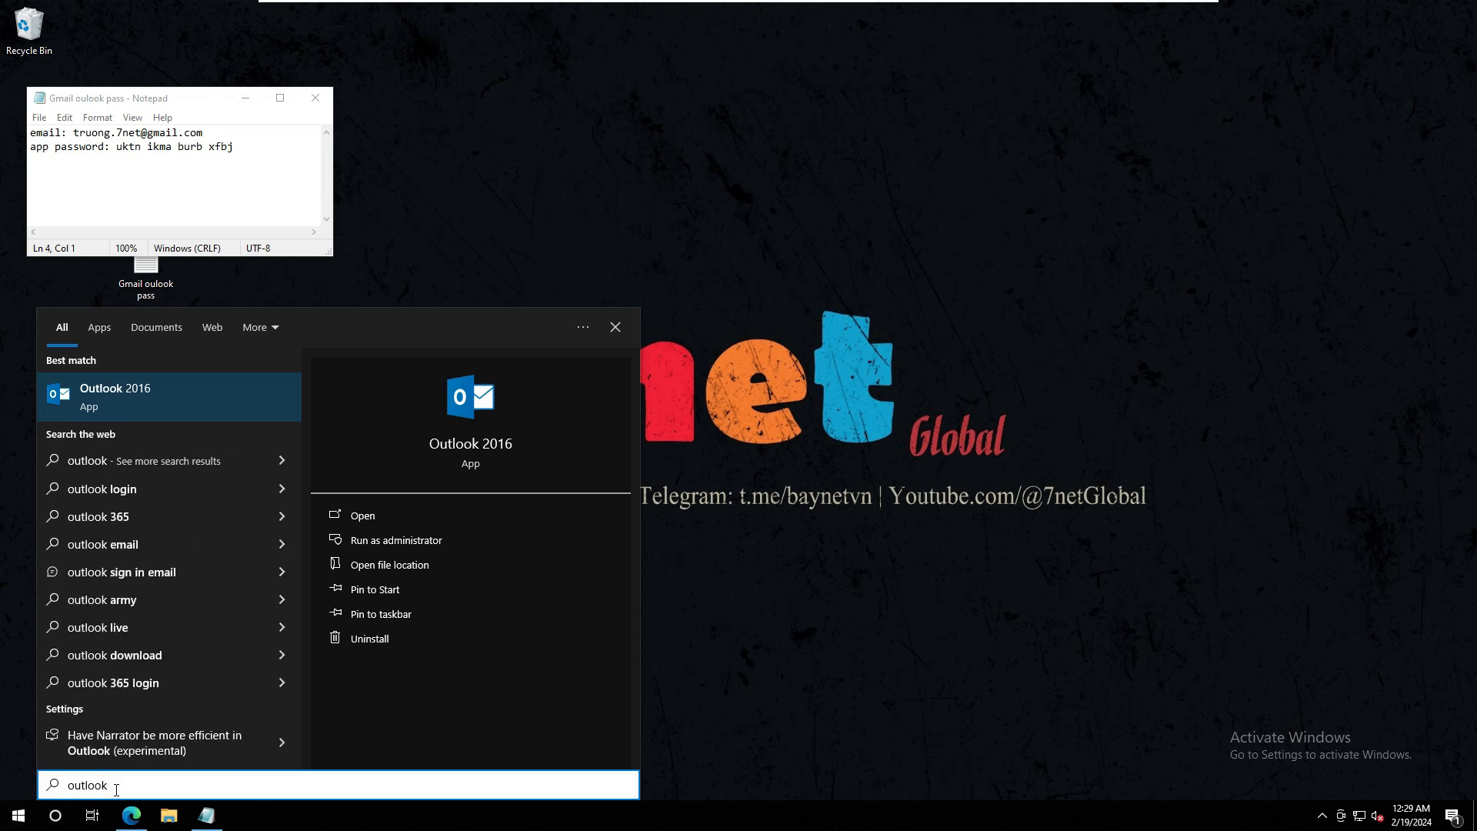
{"action": "left_click_drag", "start_coordinate": [117, 789], "coordinate": [77, 790]}
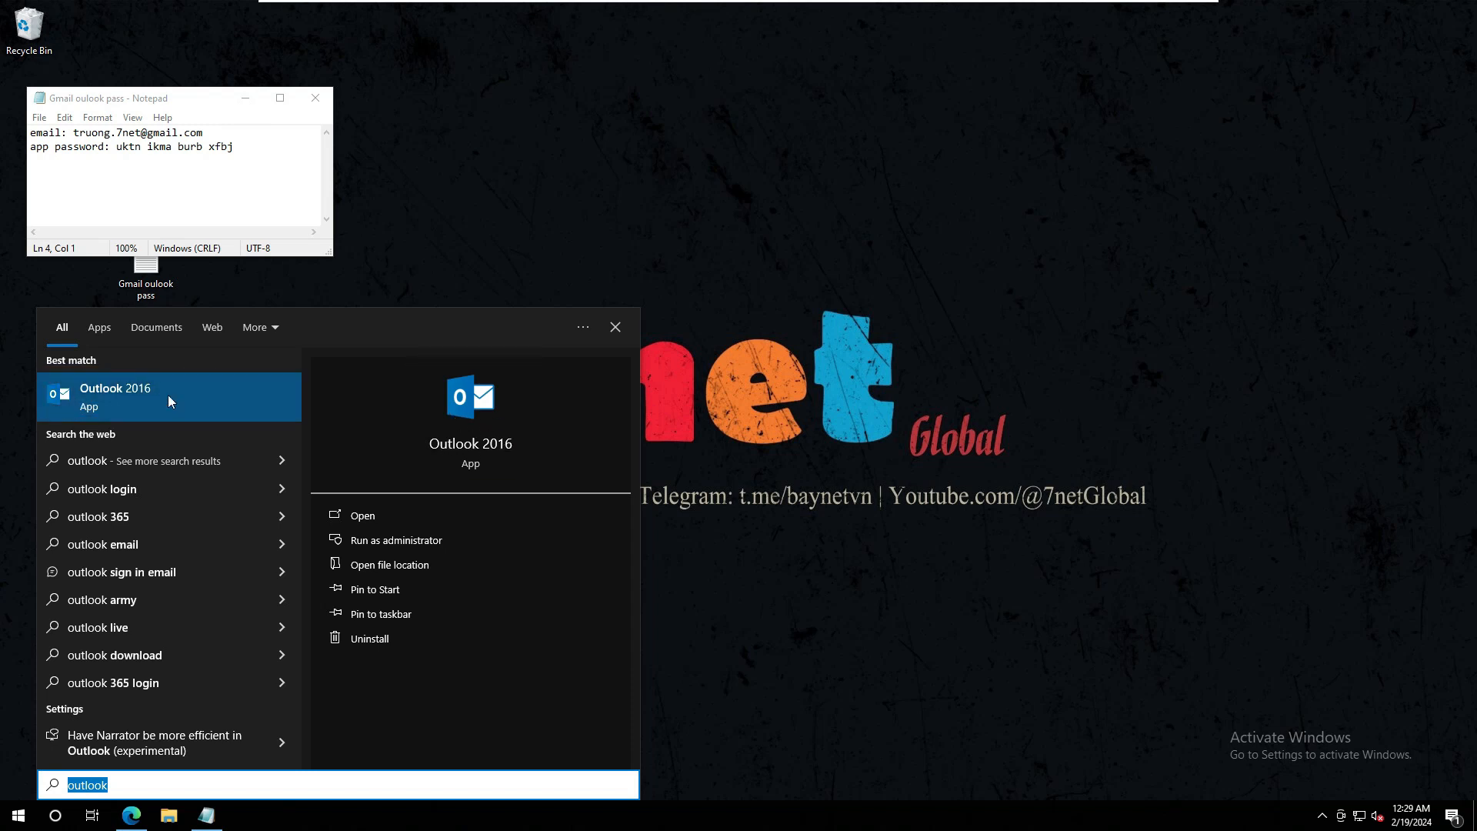
{"action": "left_click", "coordinate": [107, 399]}
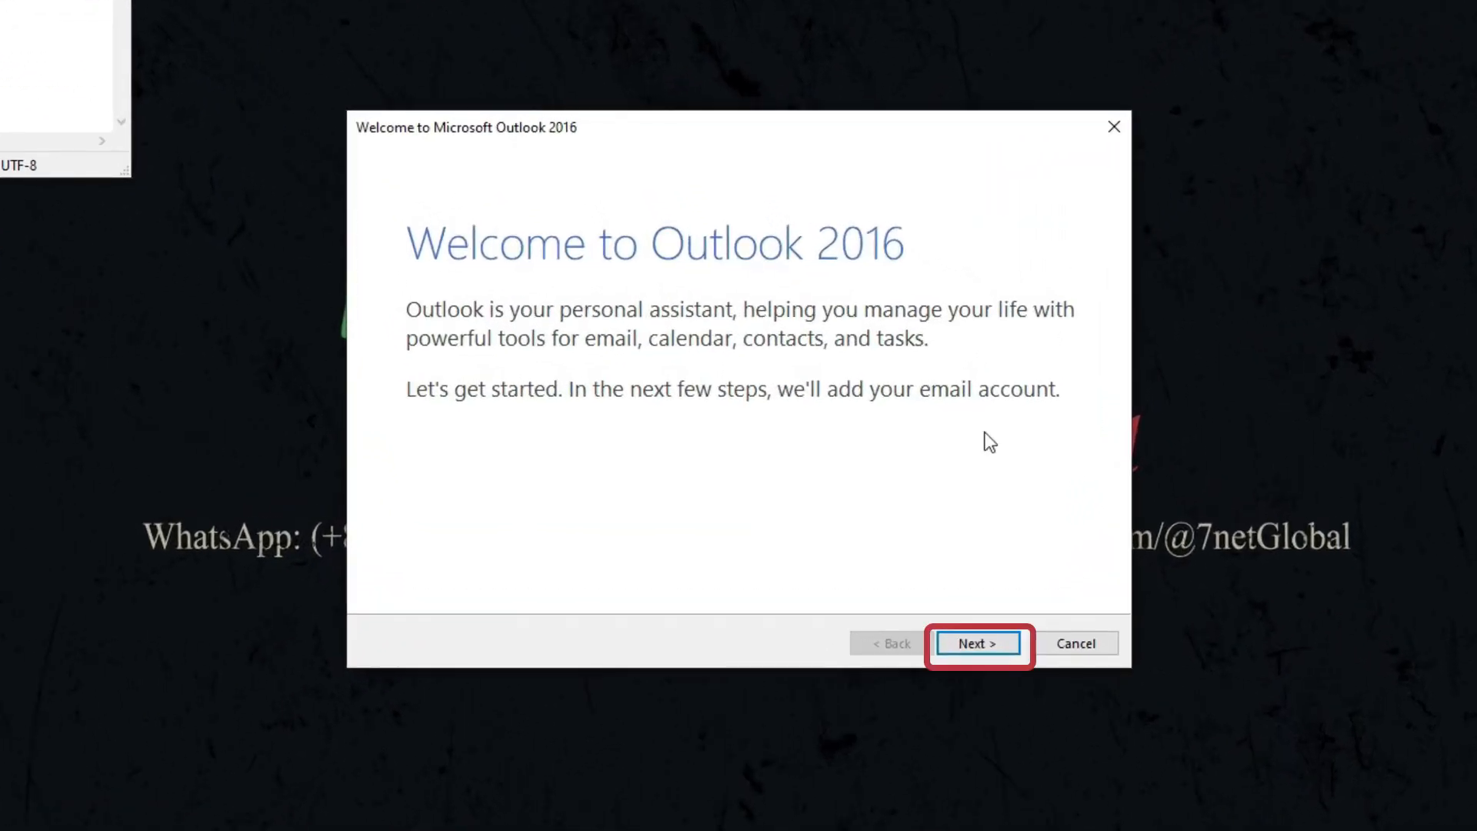
- Proceed to email account setup and enter the account holder's name and Gmail address
{"action": "left_click", "coordinate": [969, 645]}
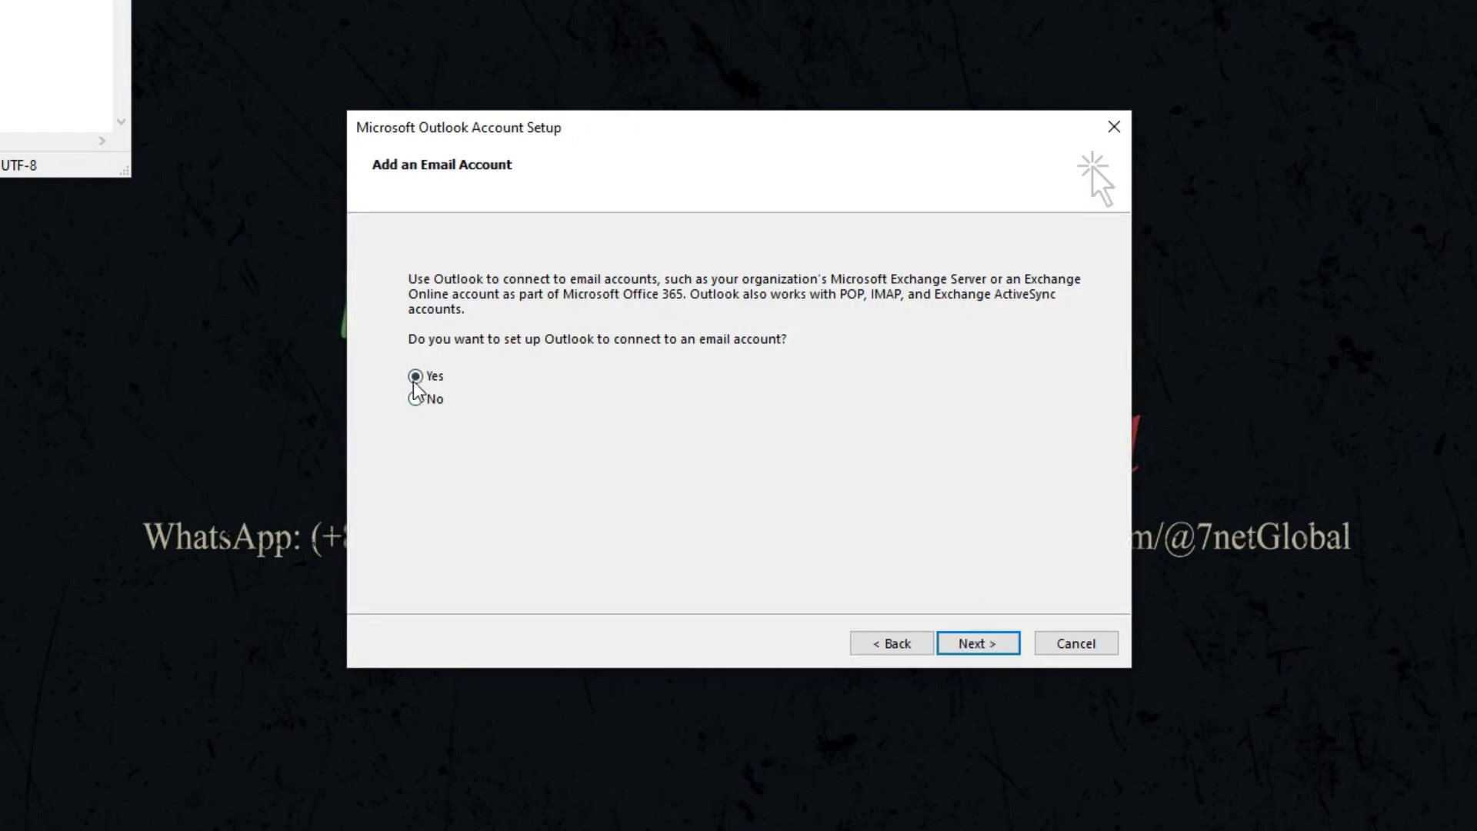
{"action": "left_click", "coordinate": [1000, 642]}
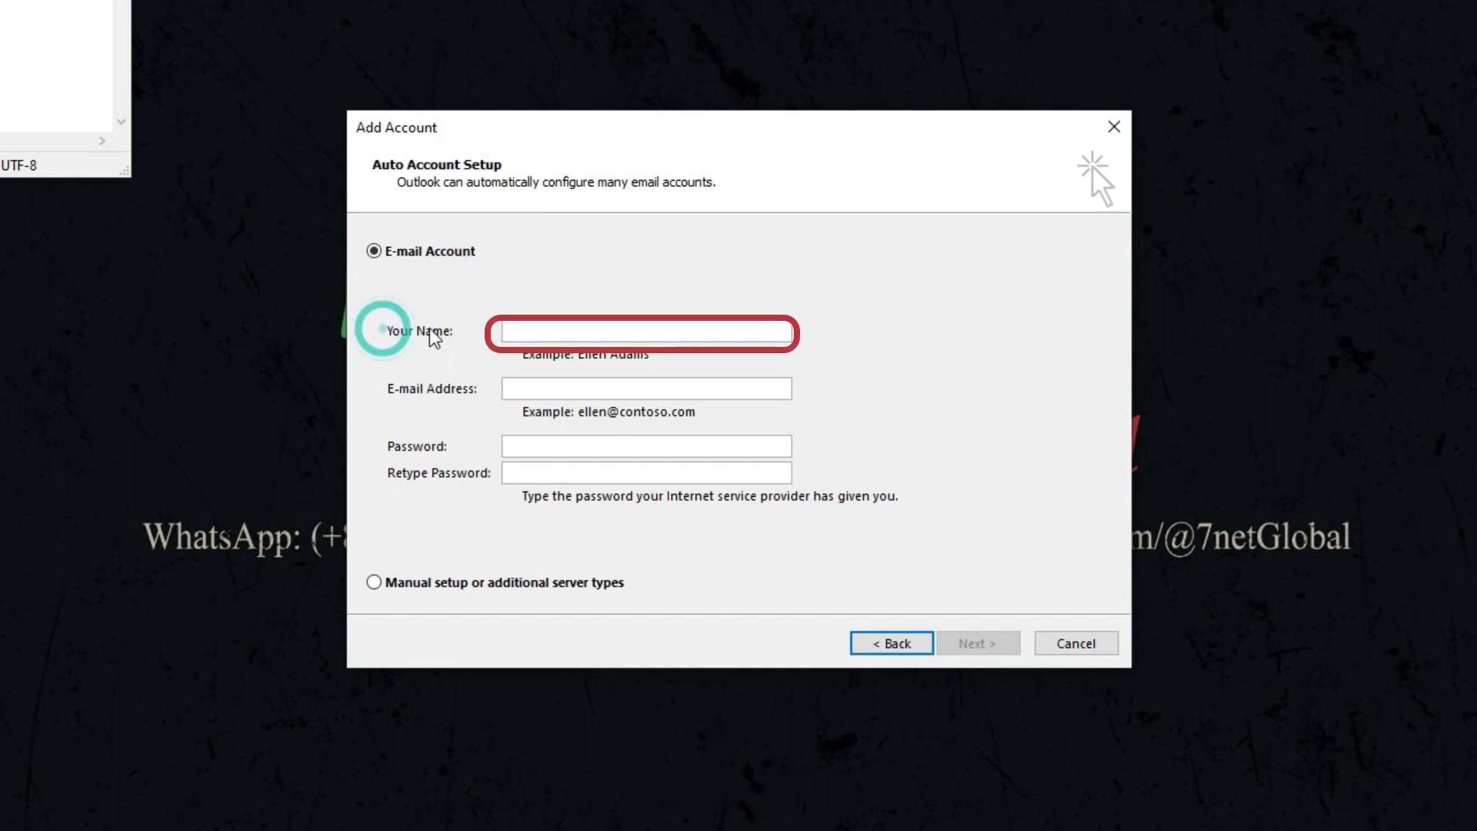
{"action": "left_click", "coordinate": [509, 329]}
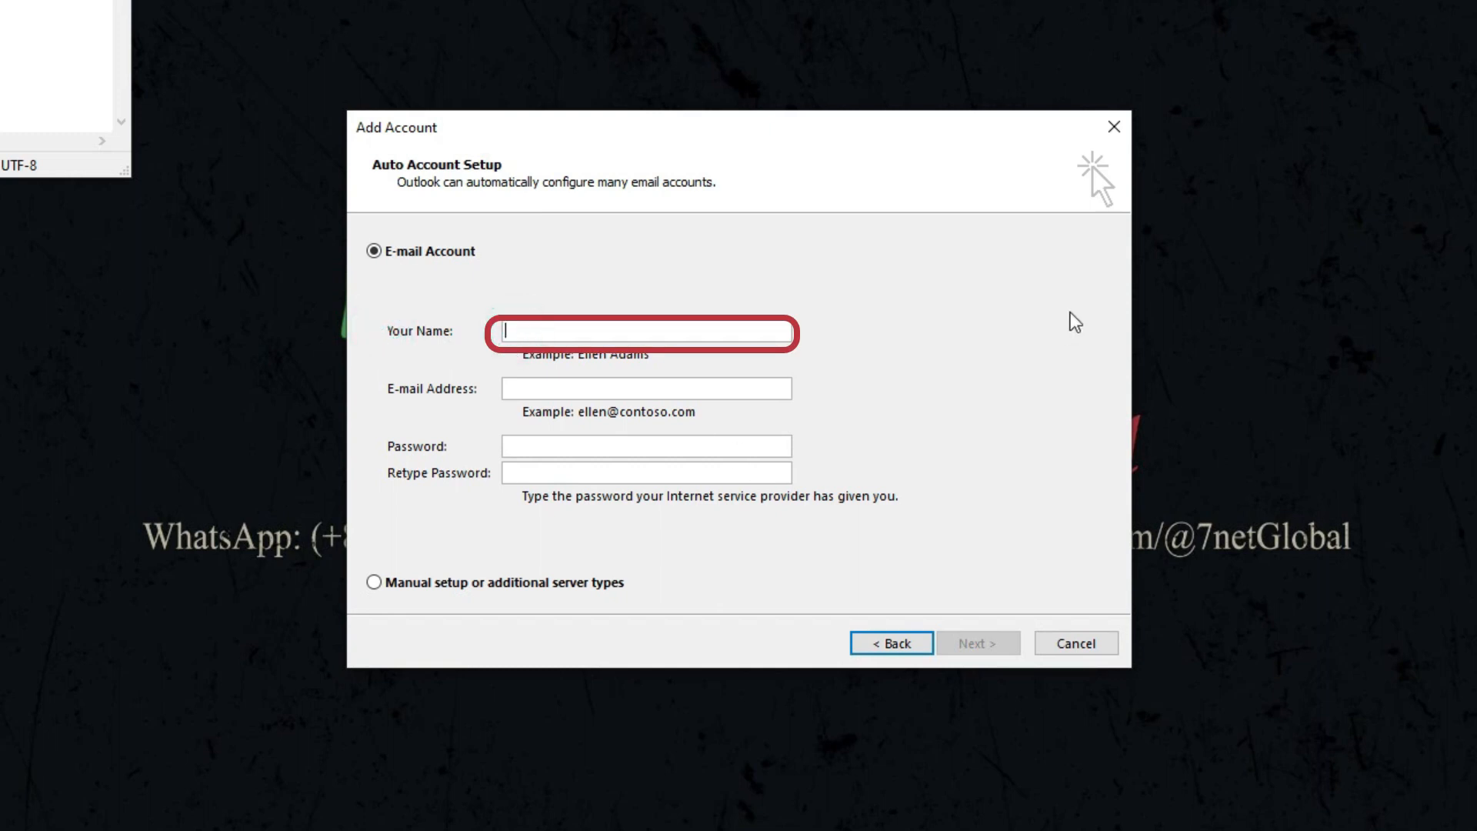
{"action": "type", "text": "Truong 7net"}
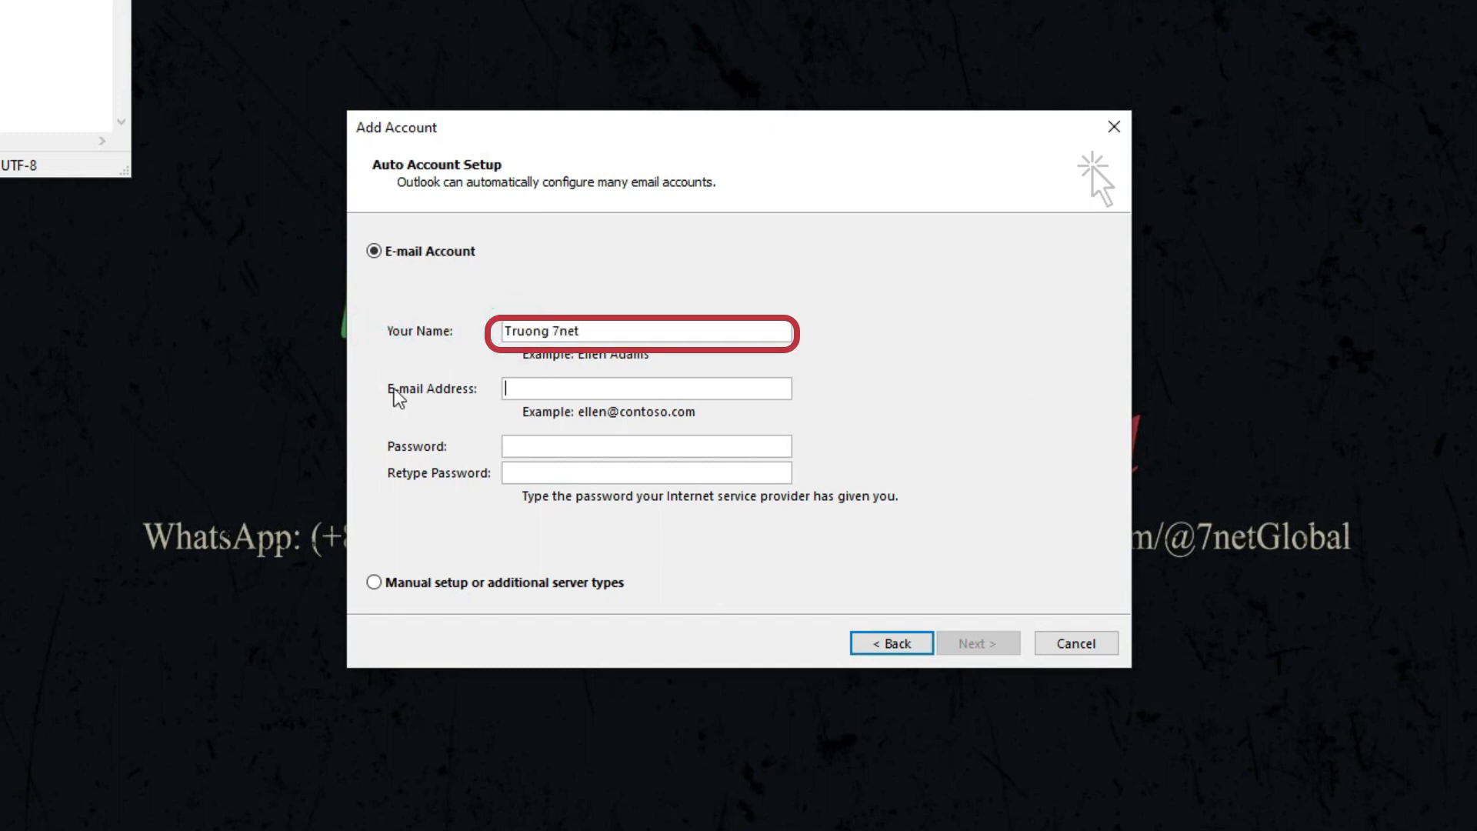
{"action": "left_click", "coordinate": [510, 388]}
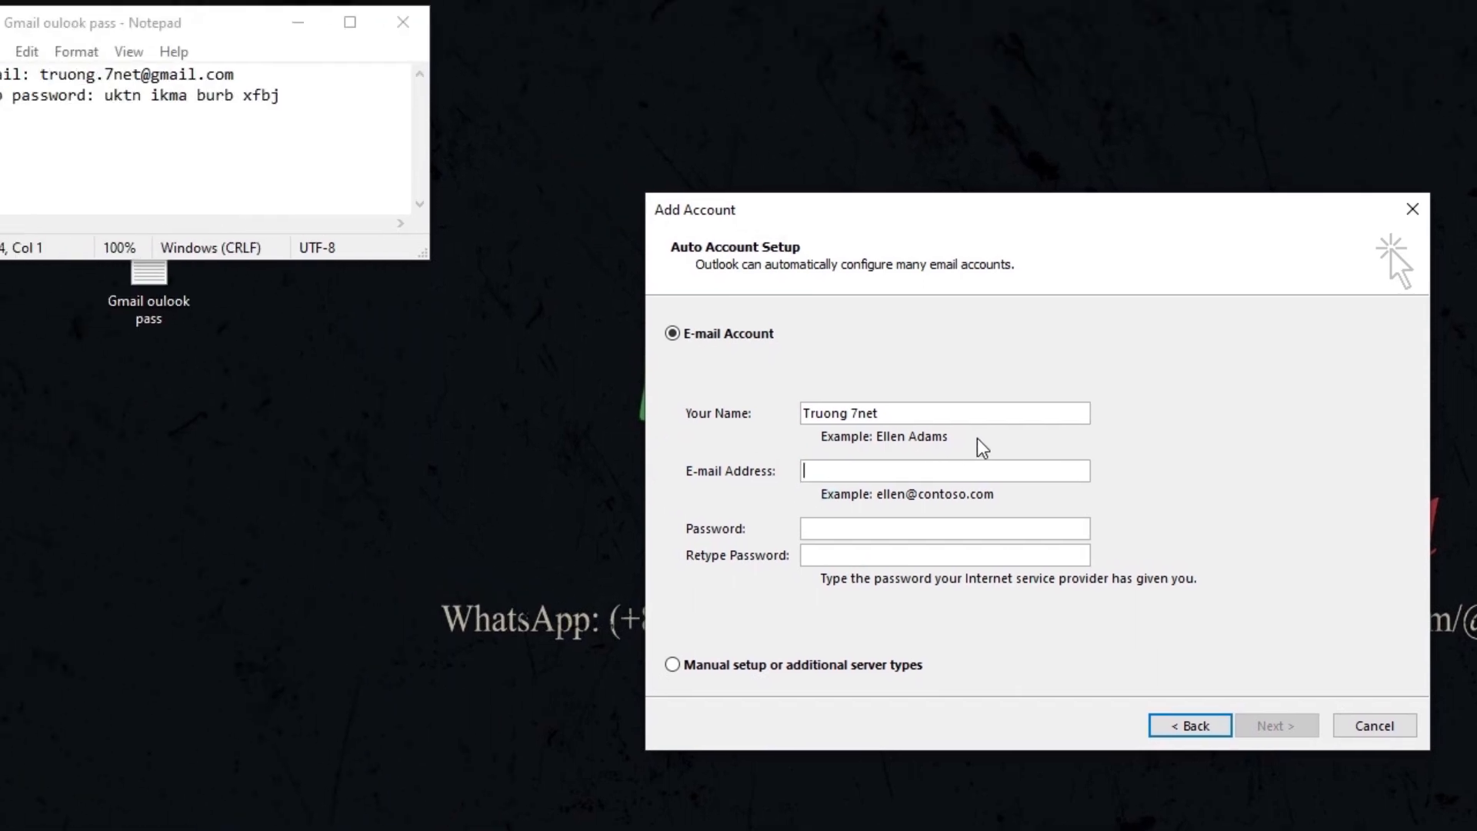
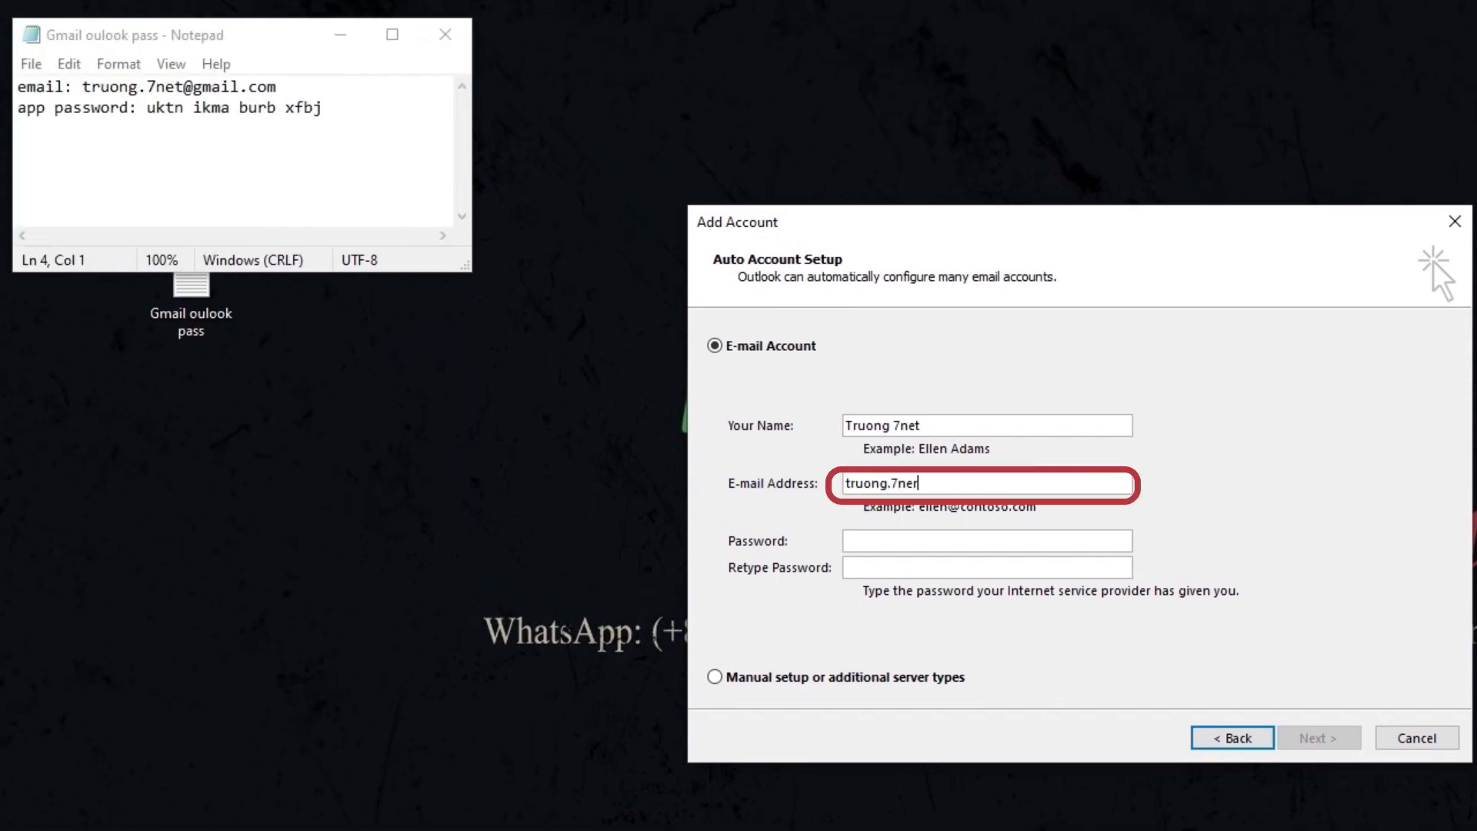
{"action": "left_click", "coordinate": [771, 539]}
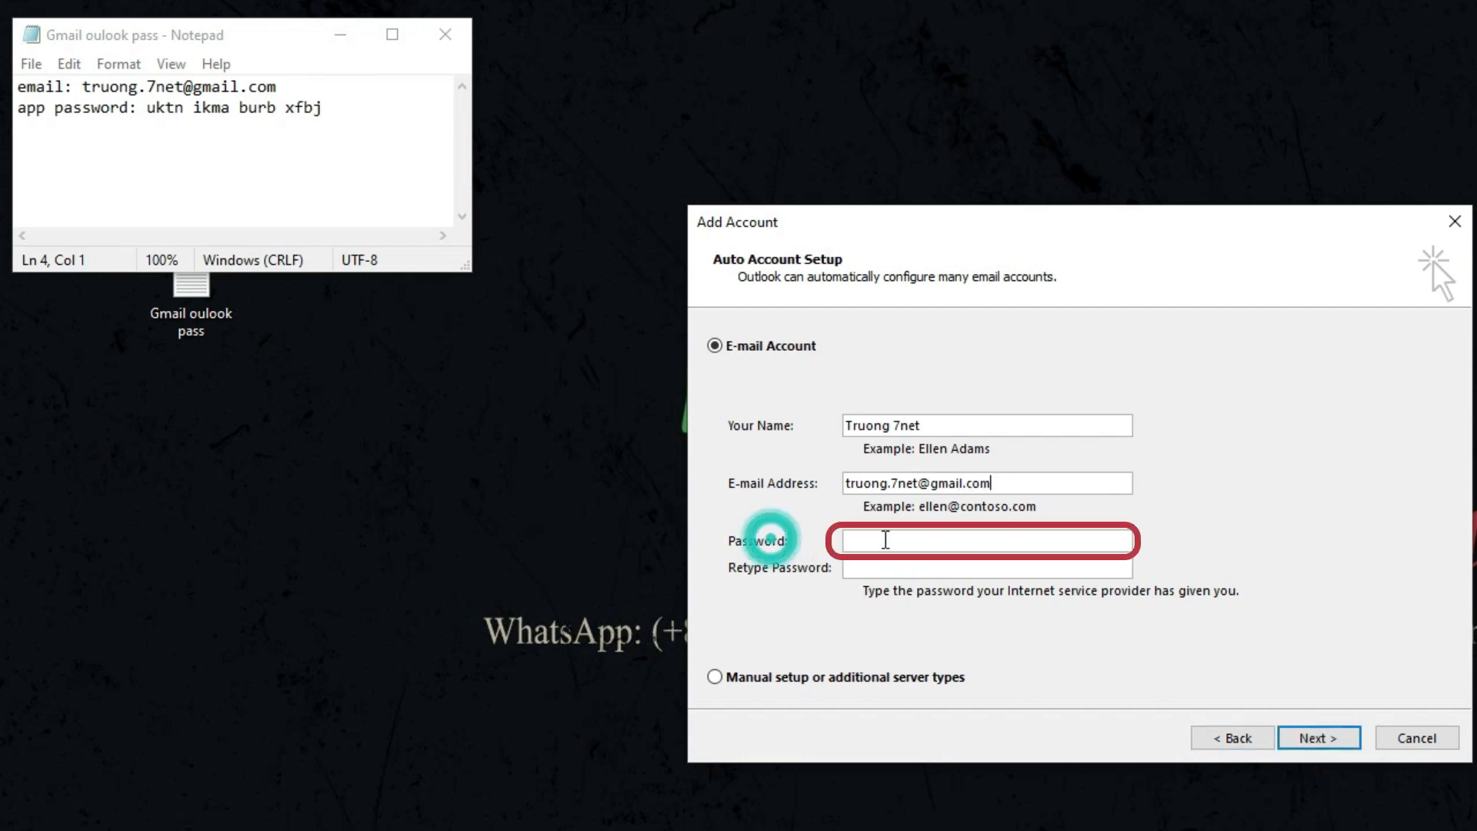
- Copy the app password from Notepad and paste it into Password and Retype Password
{"action": "left_click", "coordinate": [241, 108]}
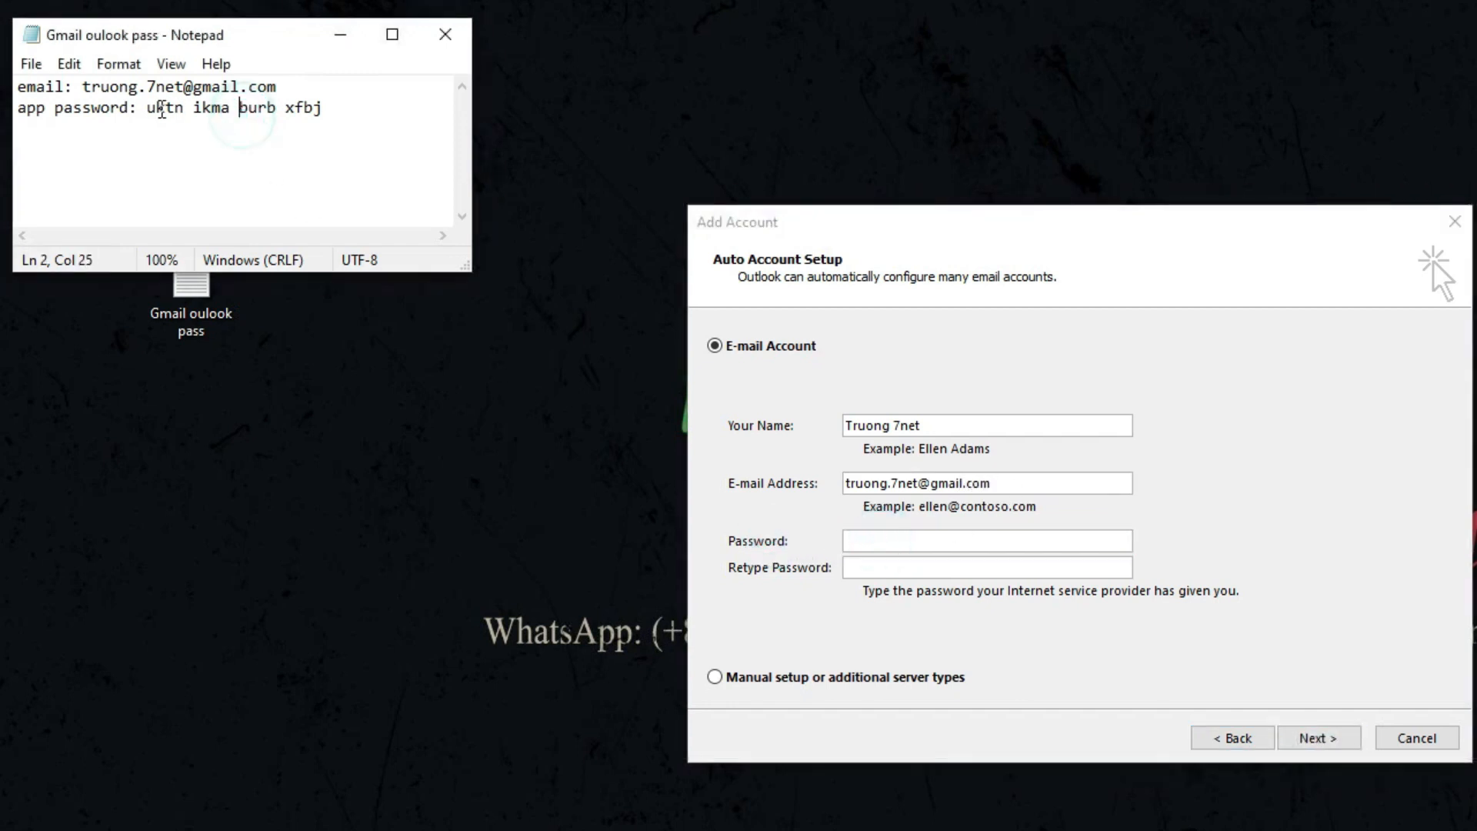
{"action": "left_click_drag", "start_coordinate": [147, 108], "coordinate": [330, 104]}
{"action": "right_click", "coordinate": [295, 108]}
{"action": "left_click", "coordinate": [346, 181]}
{"action": "left_click", "coordinate": [868, 539]}
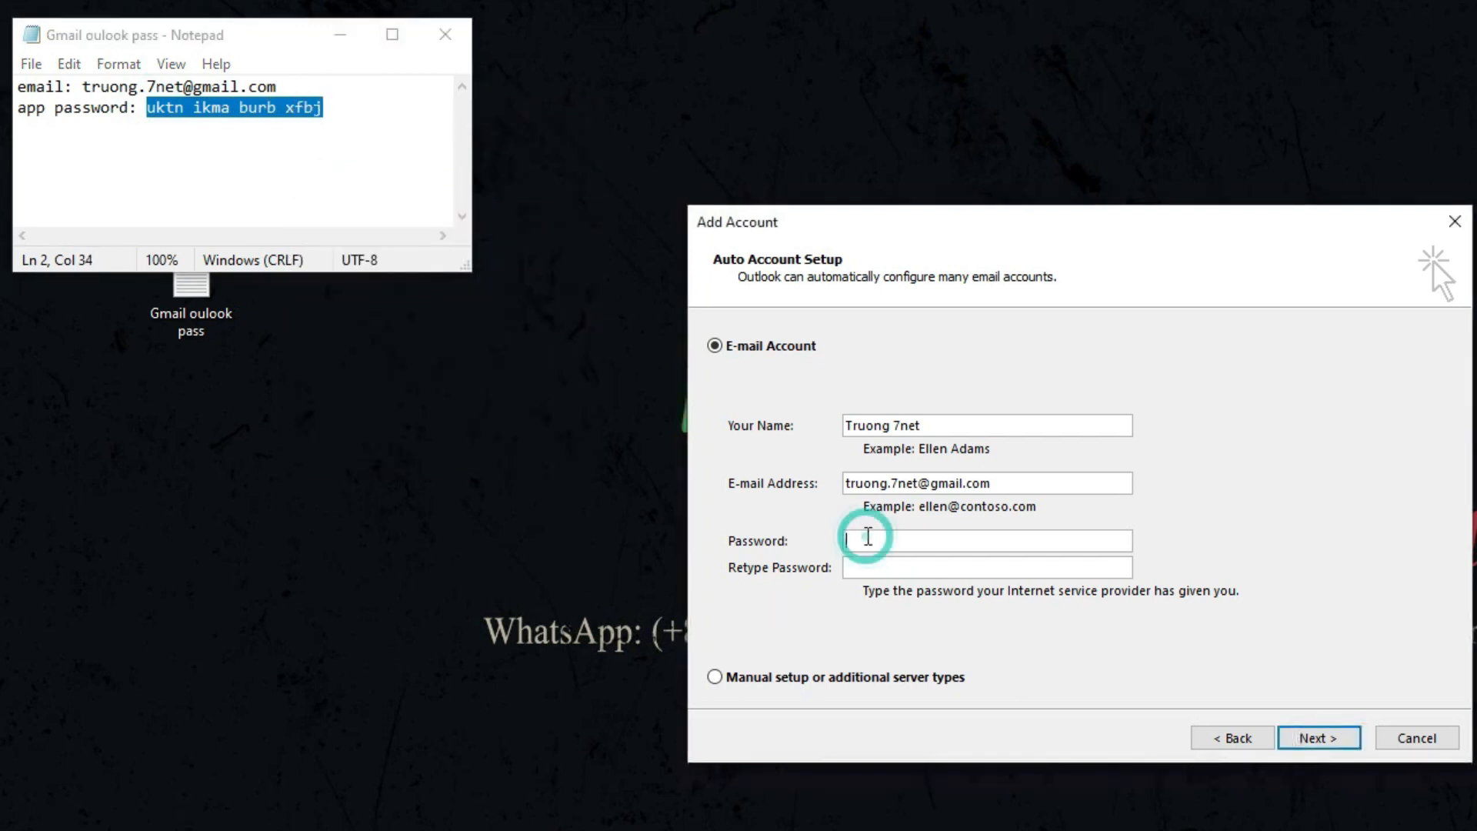
{"action": "left_click", "coordinate": [854, 538]}
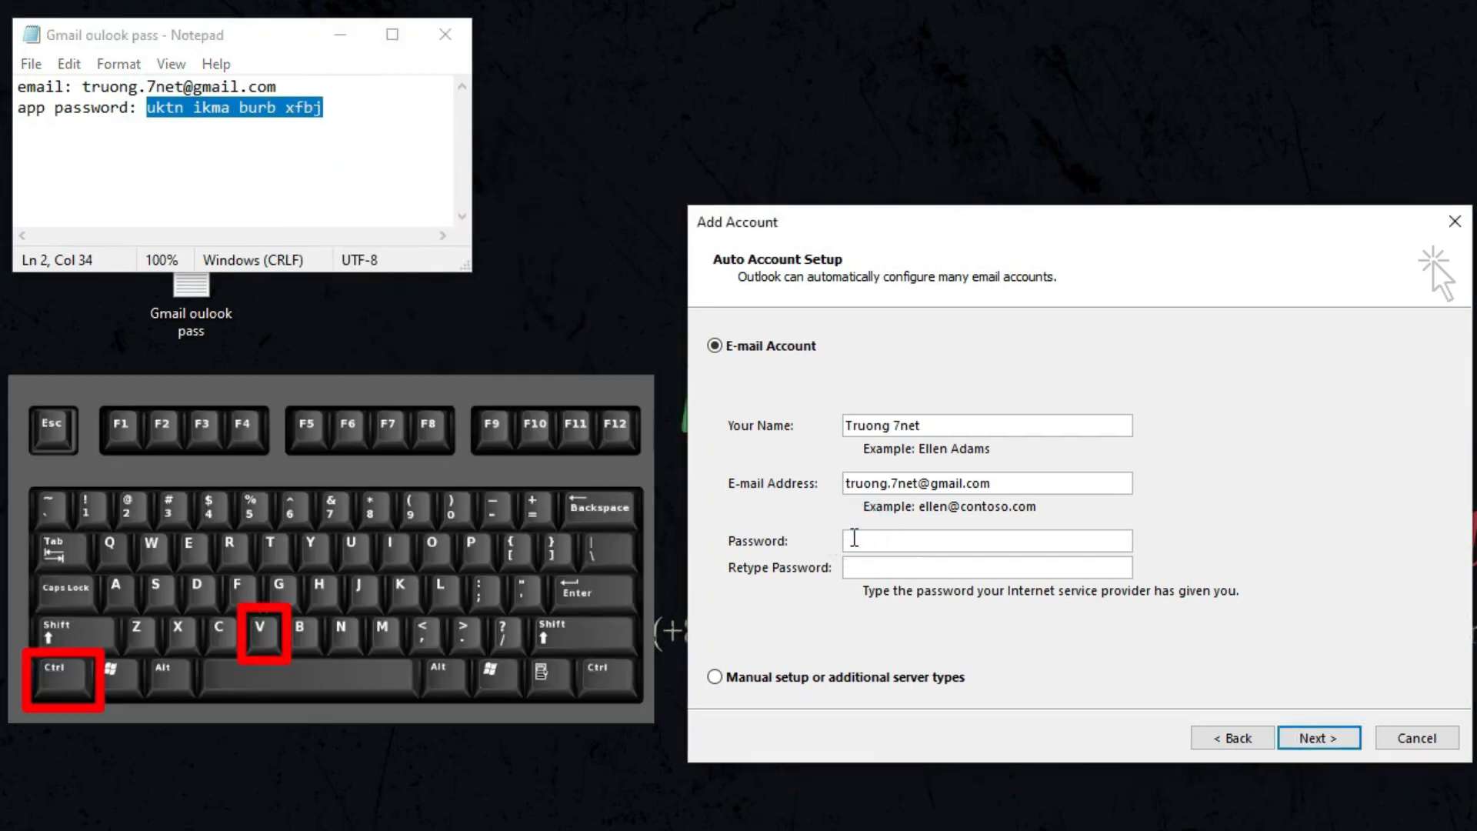
{"action": "key", "text": "ctrl+v"}
{"action": "left_click", "coordinate": [858, 567]}
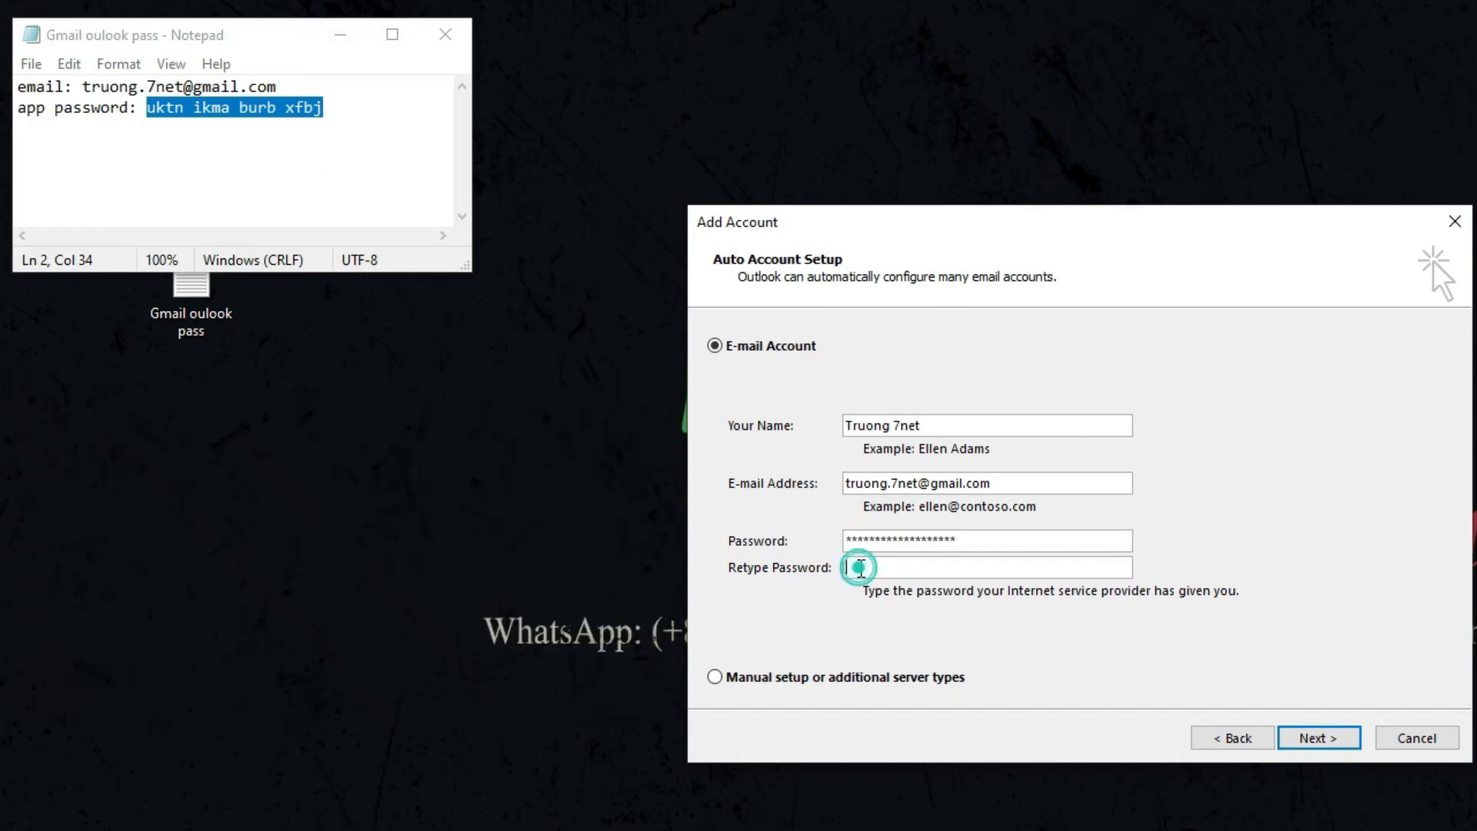
{"action": "key", "text": "ctrl+v"}
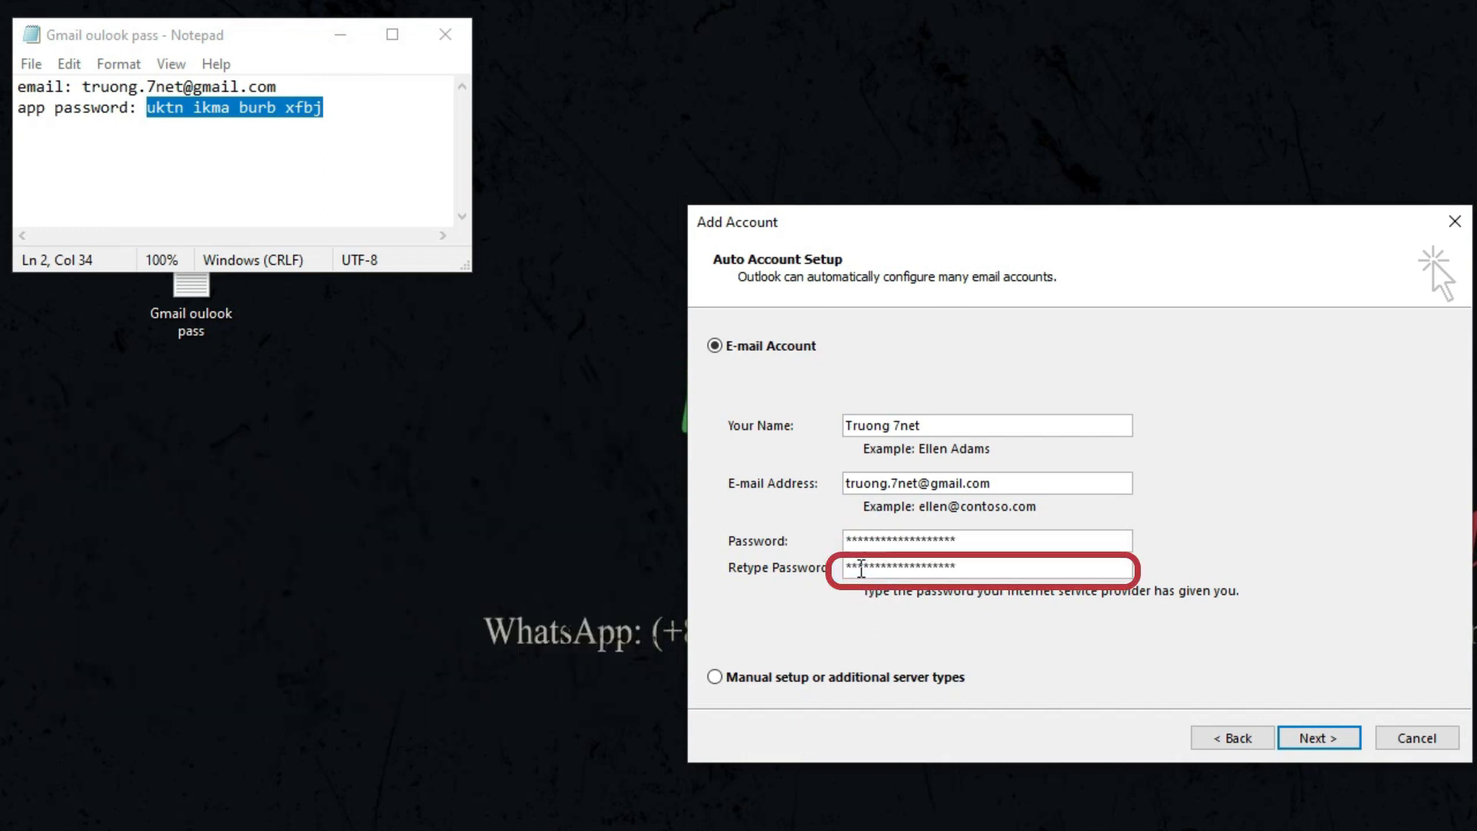
{"action": "left_click", "coordinate": [1323, 738]}
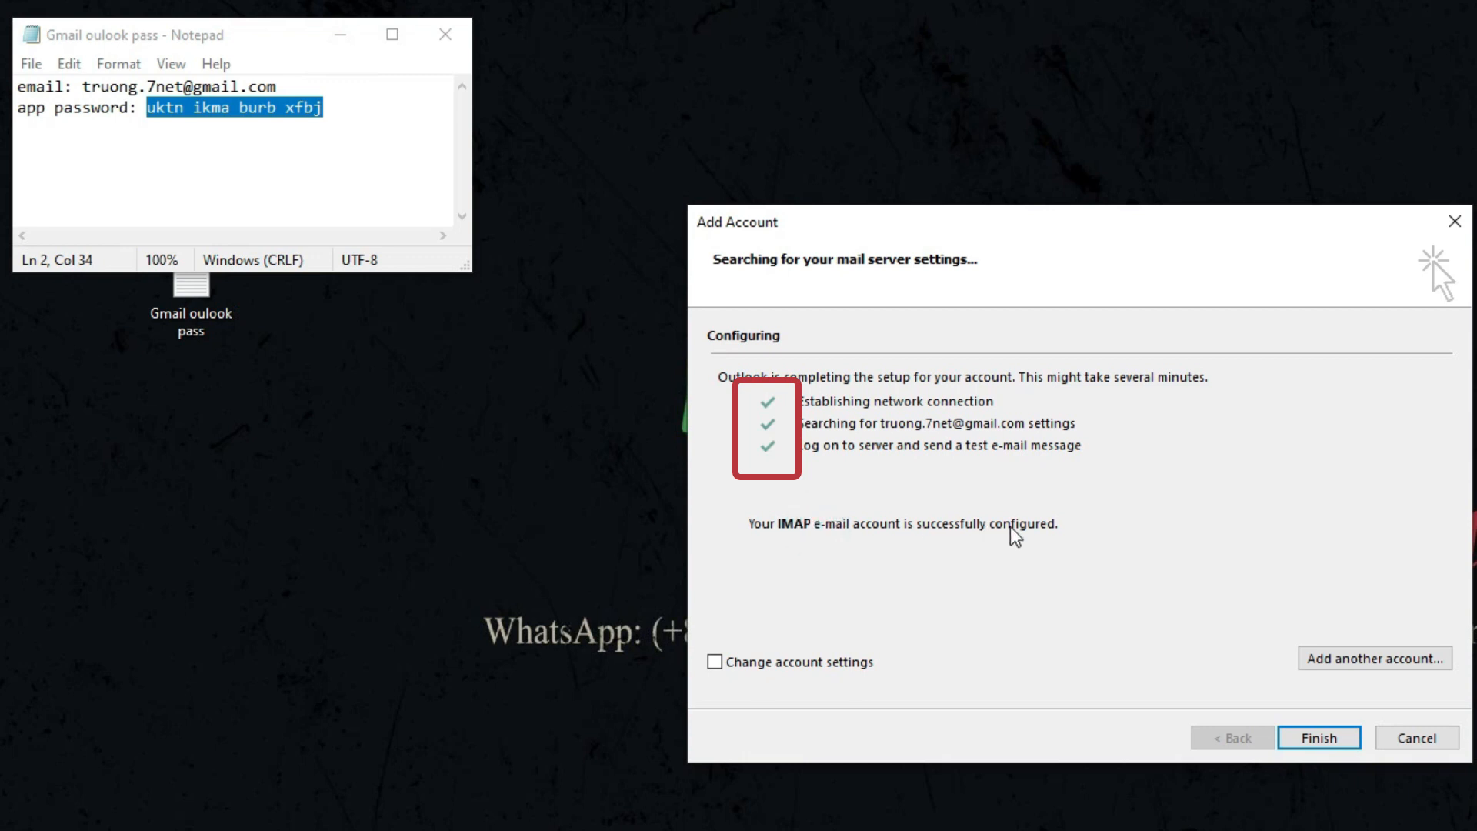
- Finish the account setup once the IMAP configuration succeeds
{"action": "left_click", "coordinate": [1318, 738]}
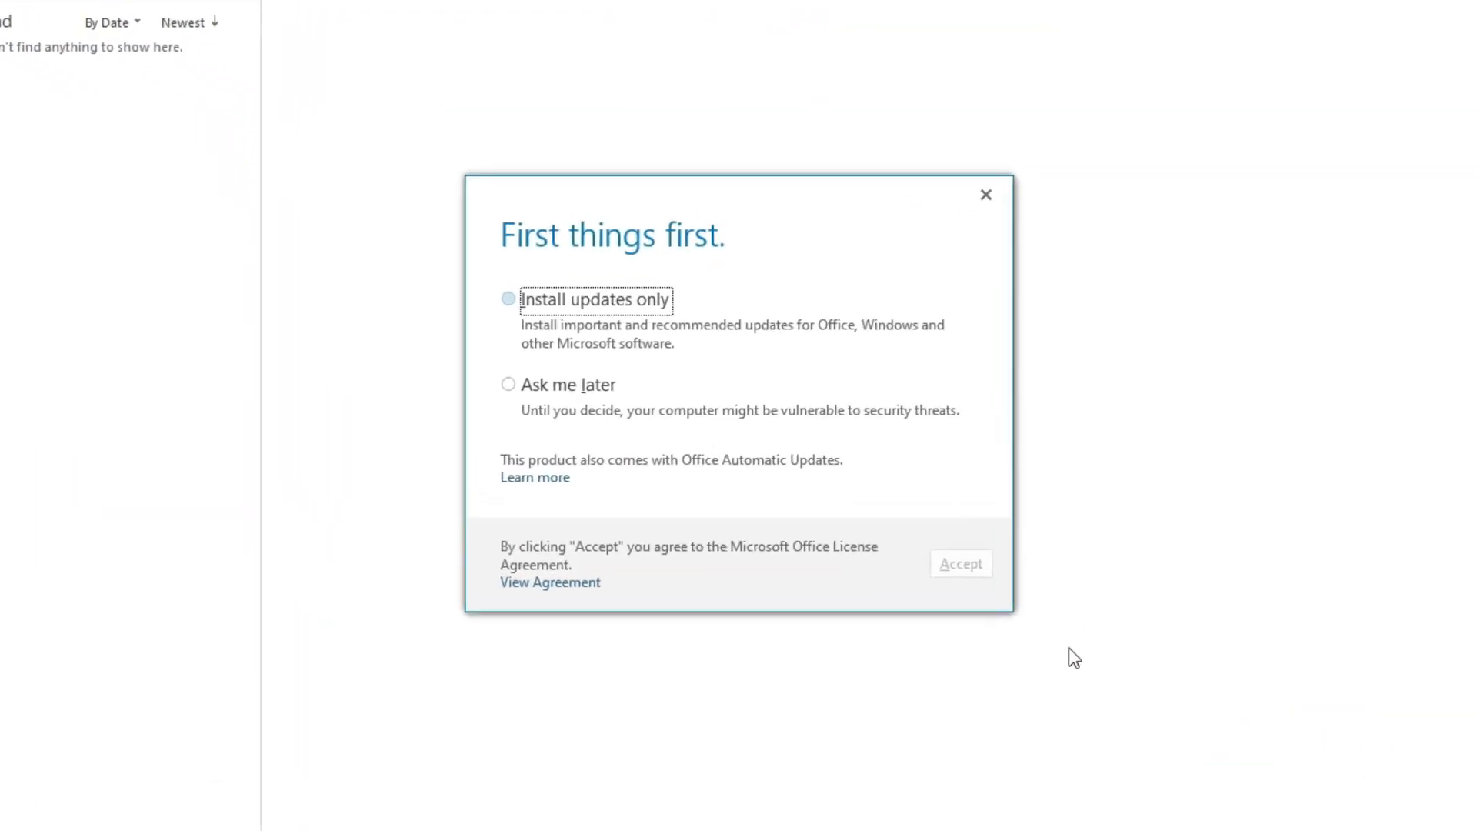
- Dismiss the updates prompt with Ask me later and Accept
{"action": "left_click", "coordinate": [488, 224]}
{"action": "left_click", "coordinate": [501, 384]}
{"action": "left_click", "coordinate": [960, 563]}
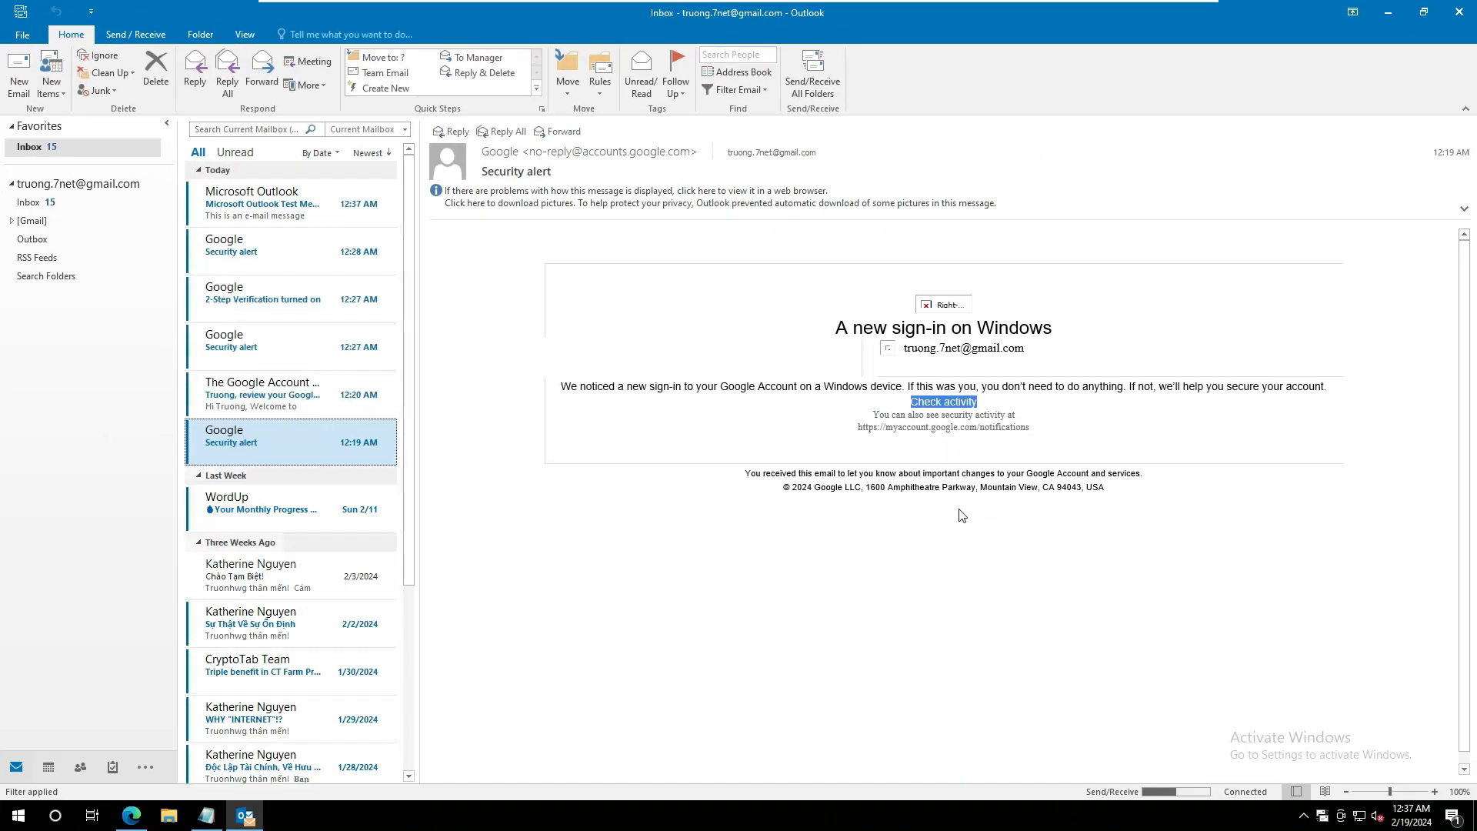
- Expand the [Gmail] folders, check Sent Mail and Outbox, then return to Inbox
{"action": "left_click", "coordinate": [38, 203]}
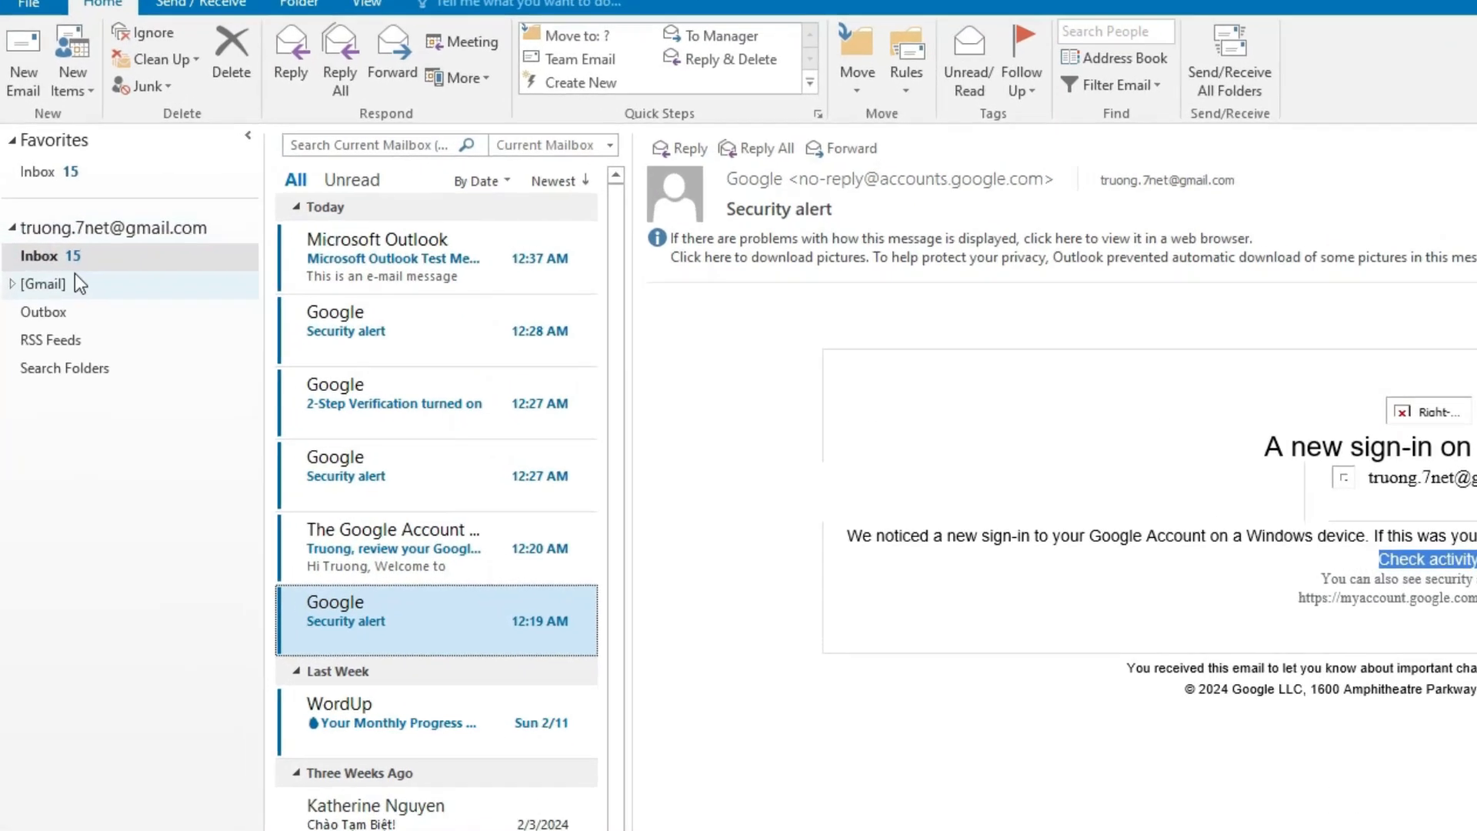
{"action": "left_click", "coordinate": [14, 285]}
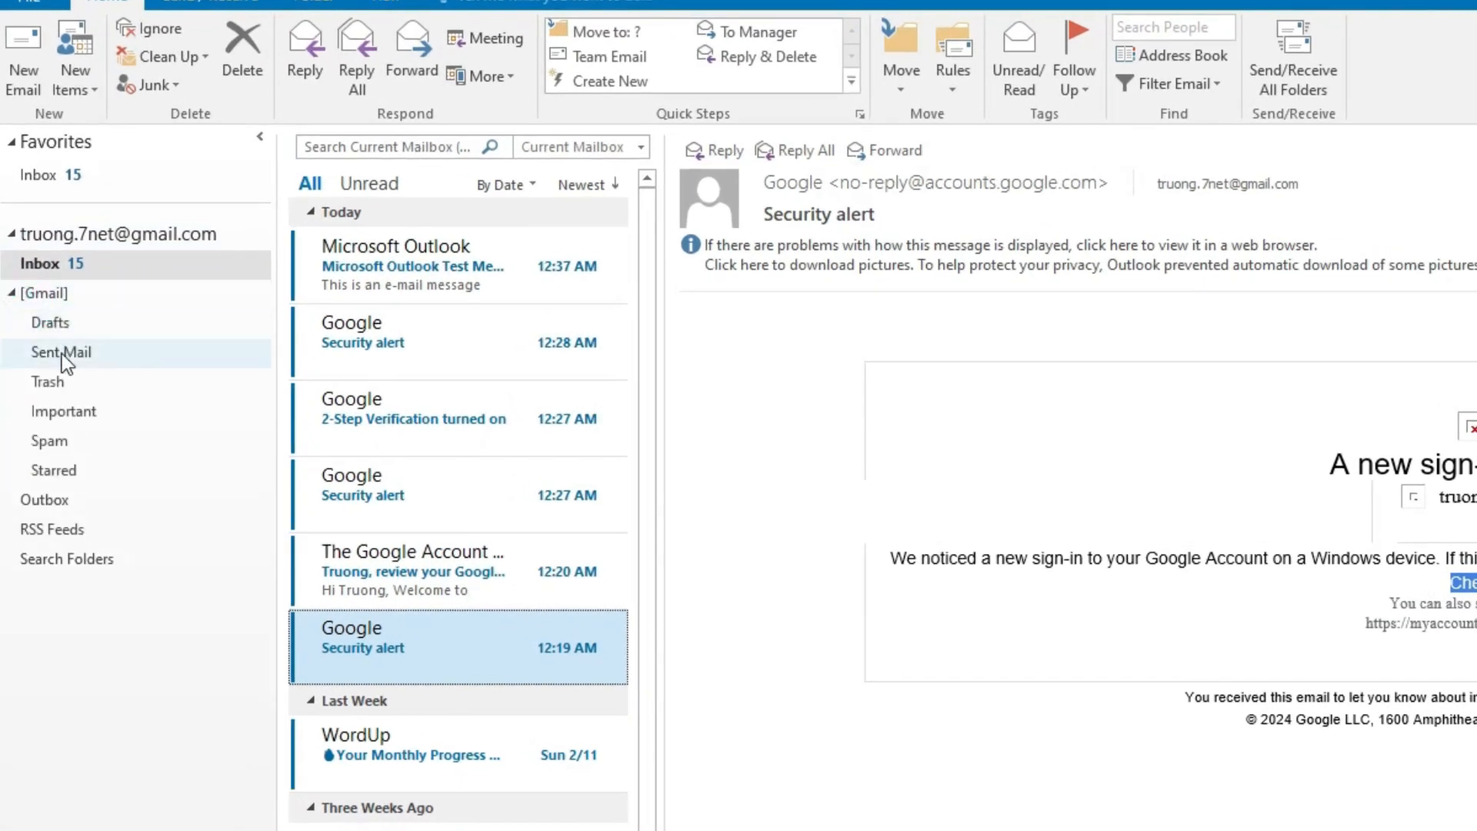
{"action": "left_click", "coordinate": [62, 354]}
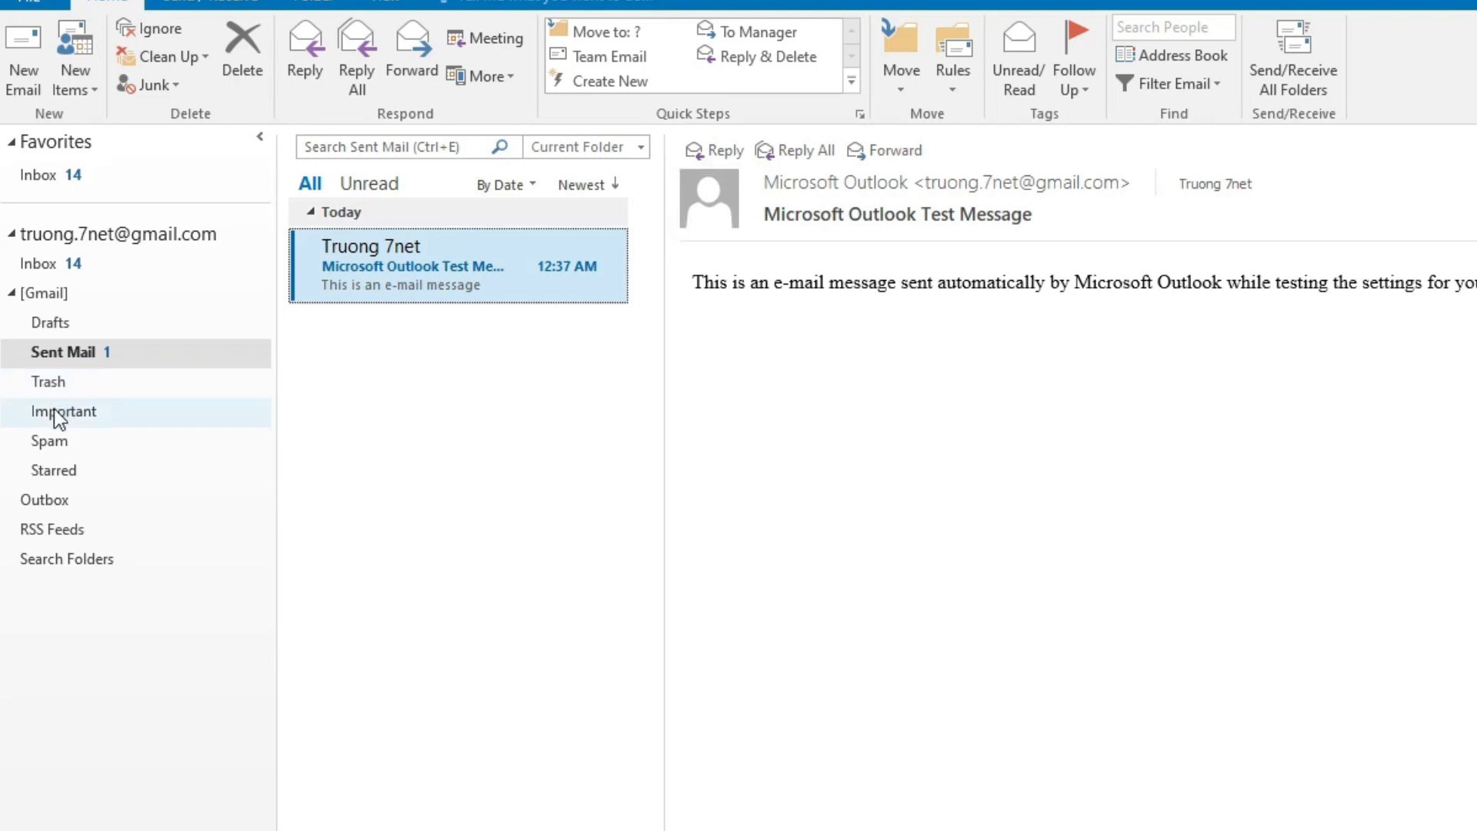
{"action": "left_click", "coordinate": [57, 500]}
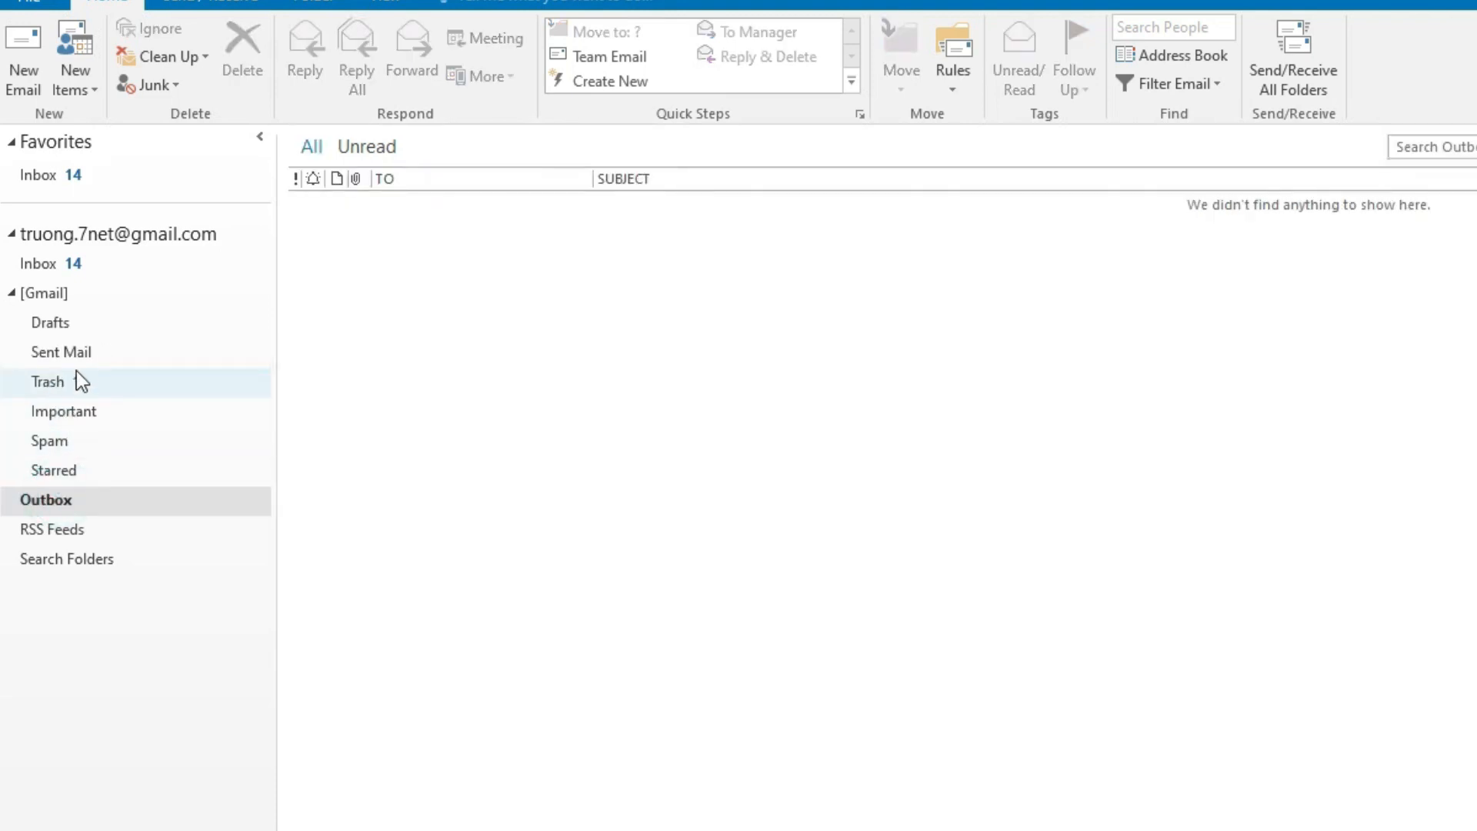
{"action": "left_click", "coordinate": [53, 263]}
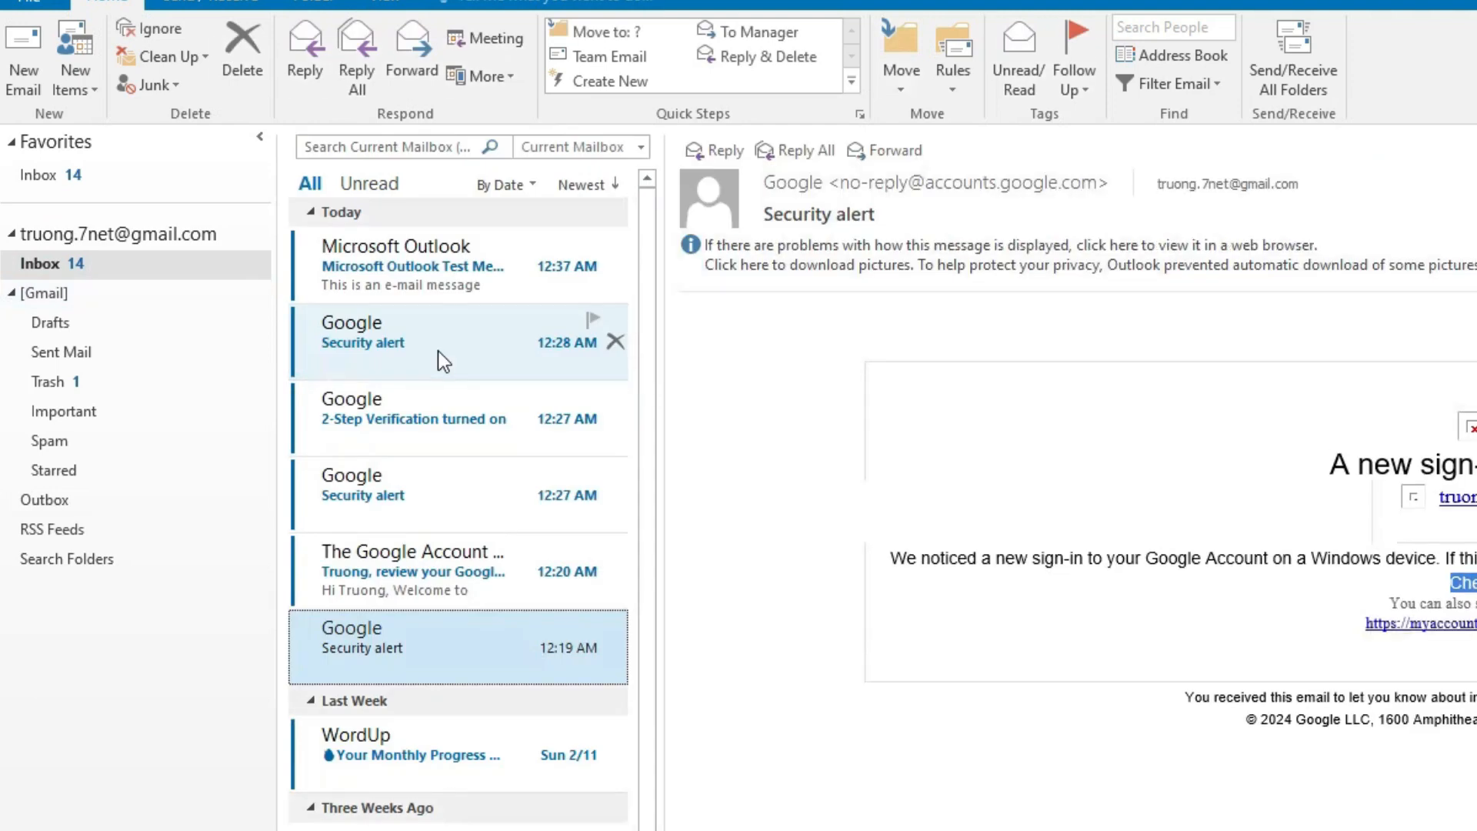
- Send an e-mail with subject 'test' to the account's own Gmail address
{"action": "left_click", "coordinate": [22, 48]}
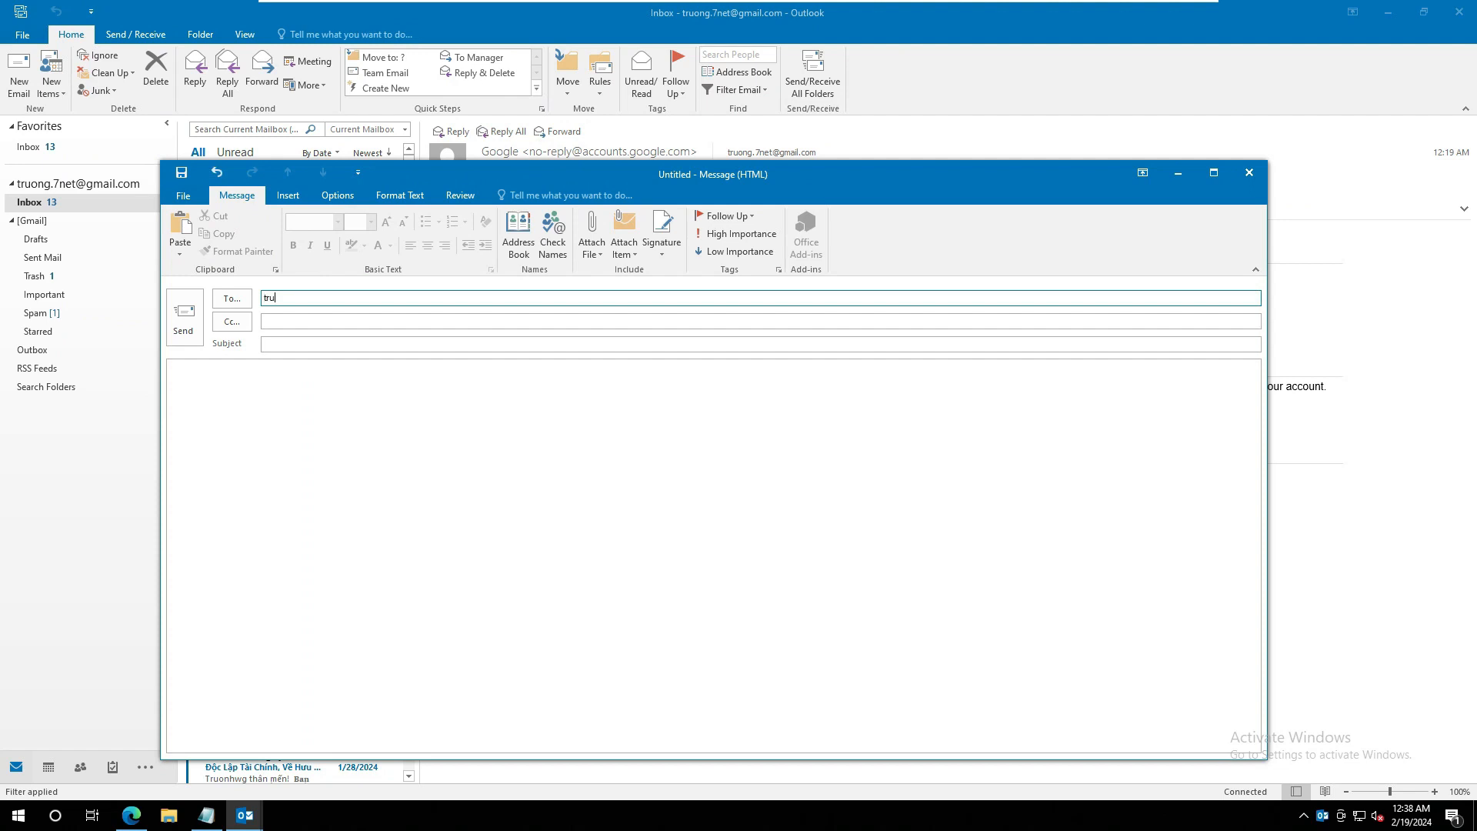
{"action": "key", "text": "Tab"}
{"action": "key", "text": "Tab"}
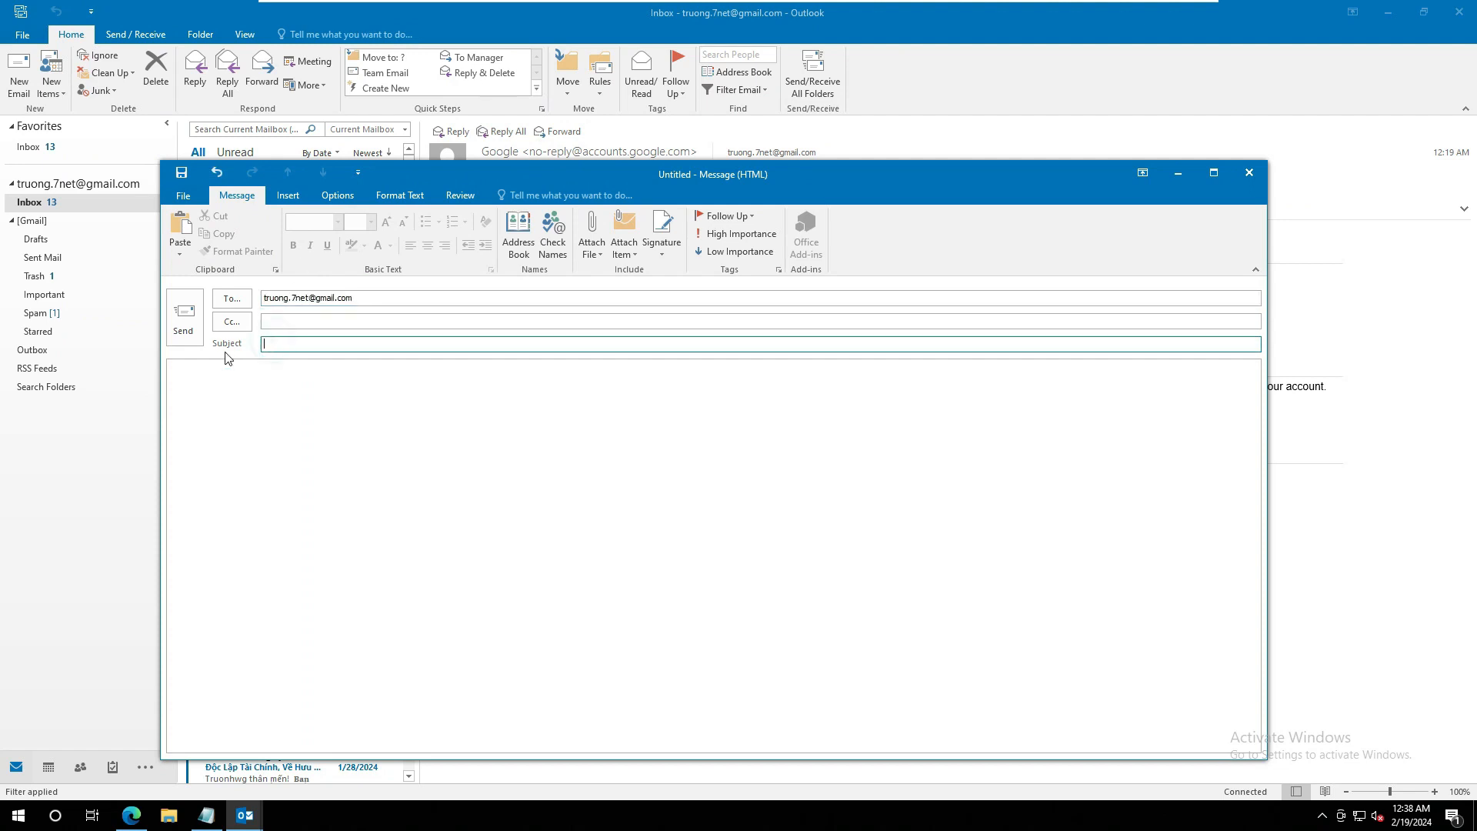
{"action": "type", "text": "test"}
{"action": "left_click", "coordinate": [269, 375]}
{"action": "type", "text": "t"}
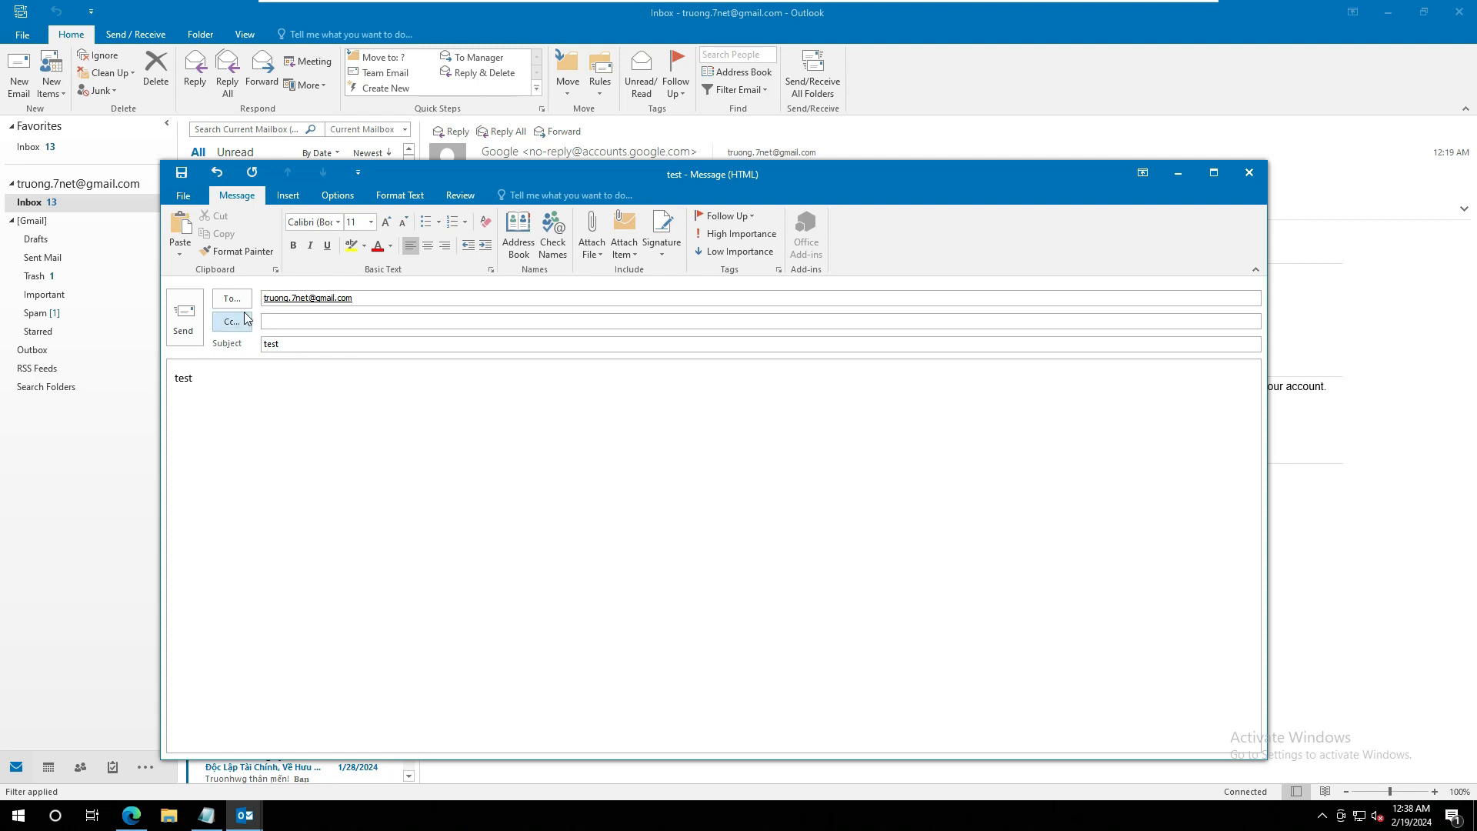
{"action": "left_click", "coordinate": [183, 315]}
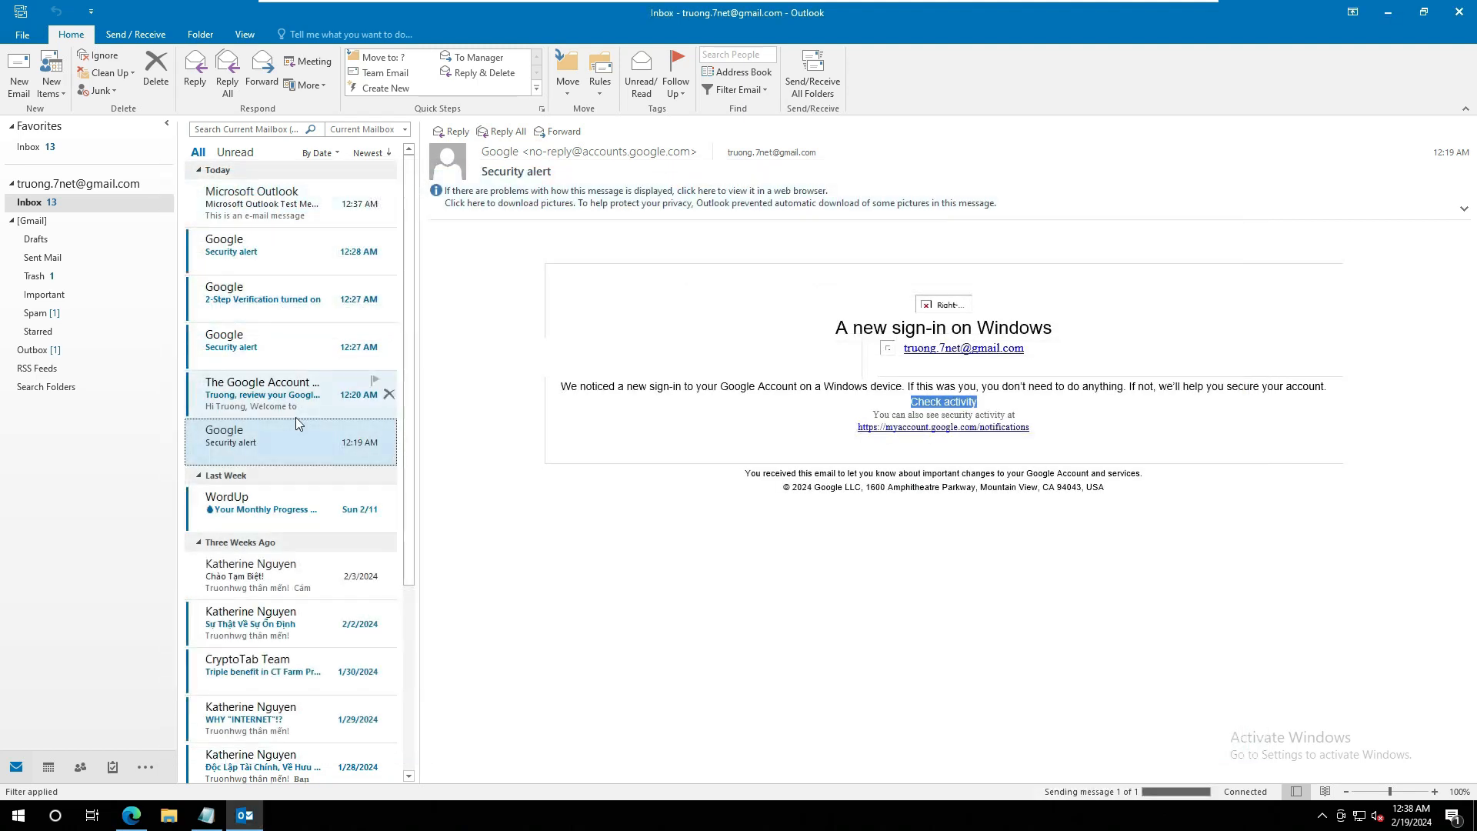
- Run Send/Receive All Folders and open the received 'test' message to check its sender
{"action": "left_click", "coordinate": [811, 81]}
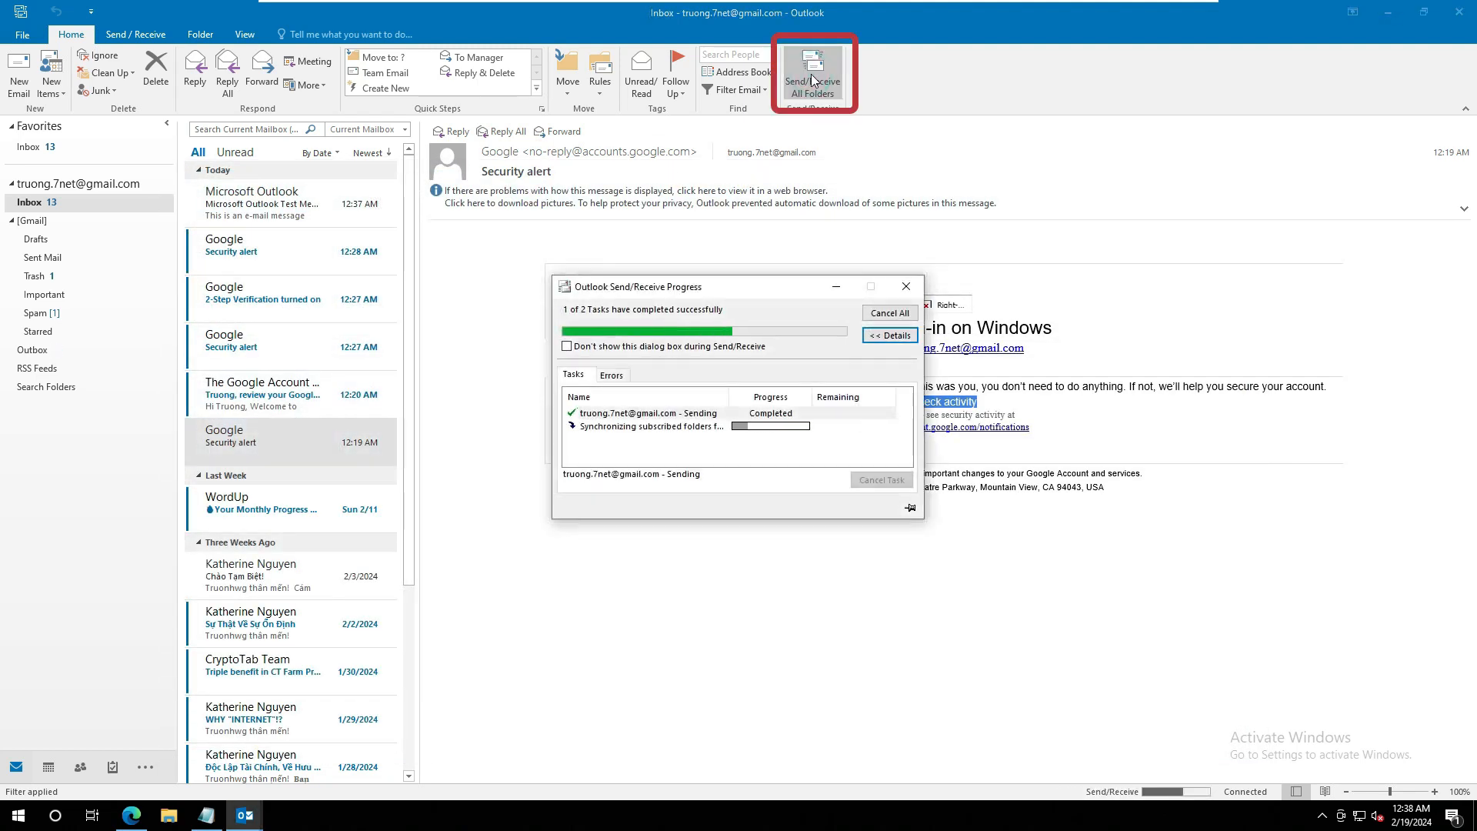
{"action": "left_click", "coordinate": [215, 206]}
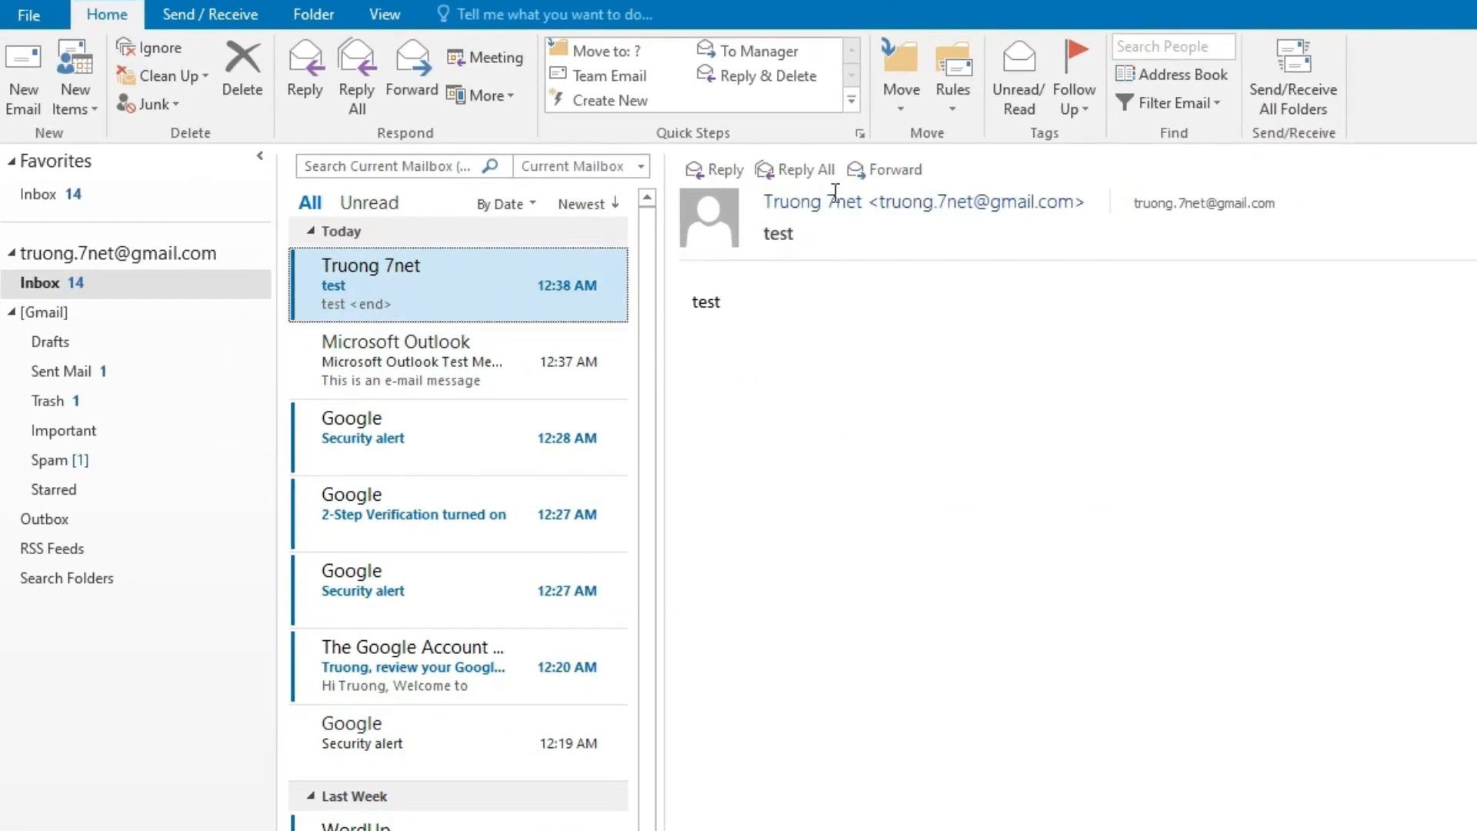
{"action": "left_click", "coordinate": [1074, 198]}
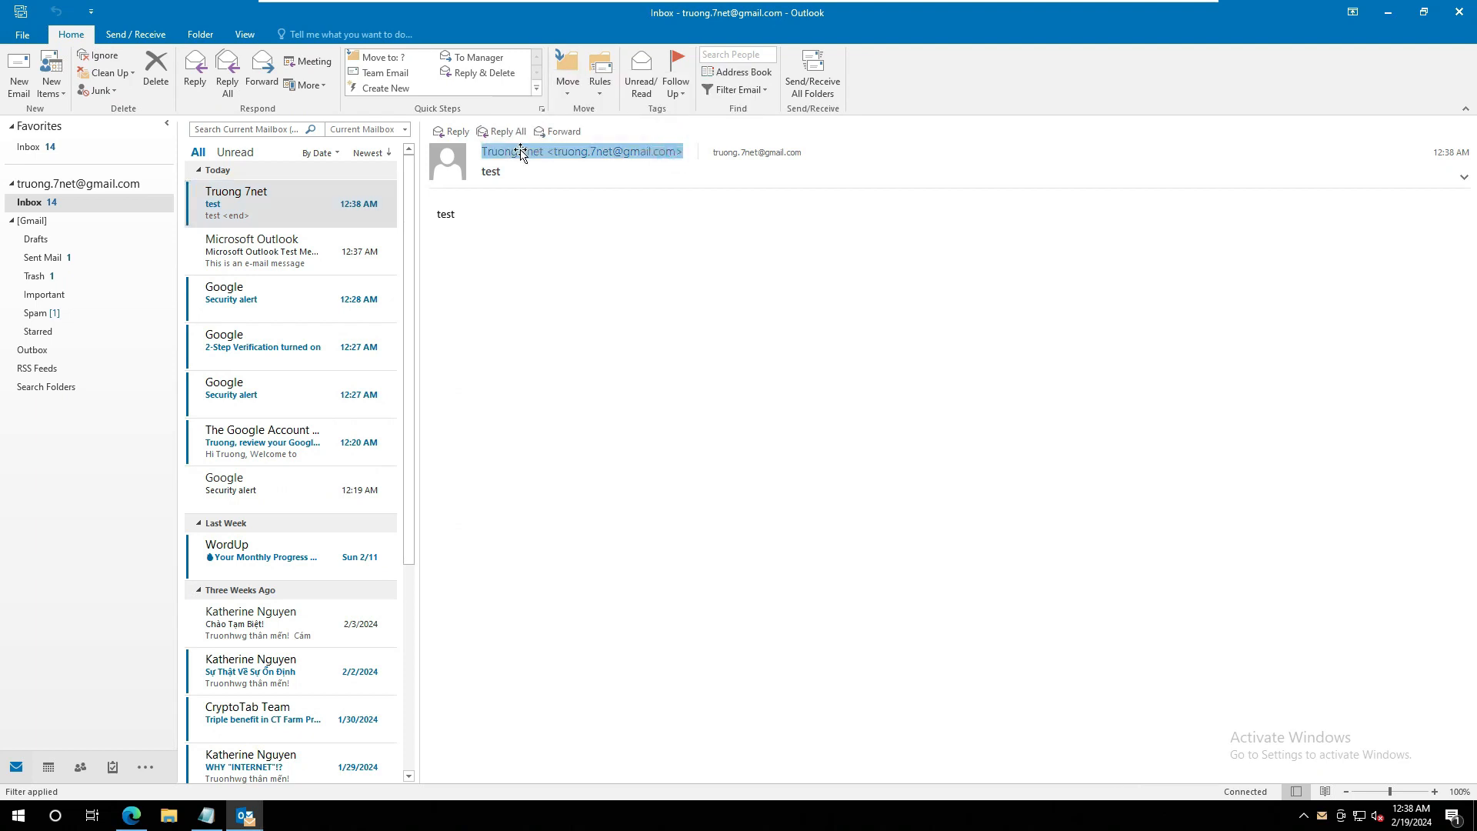
{"action": "left_click", "coordinate": [574, 261]}
{"action": "left_click", "coordinate": [595, 332]}
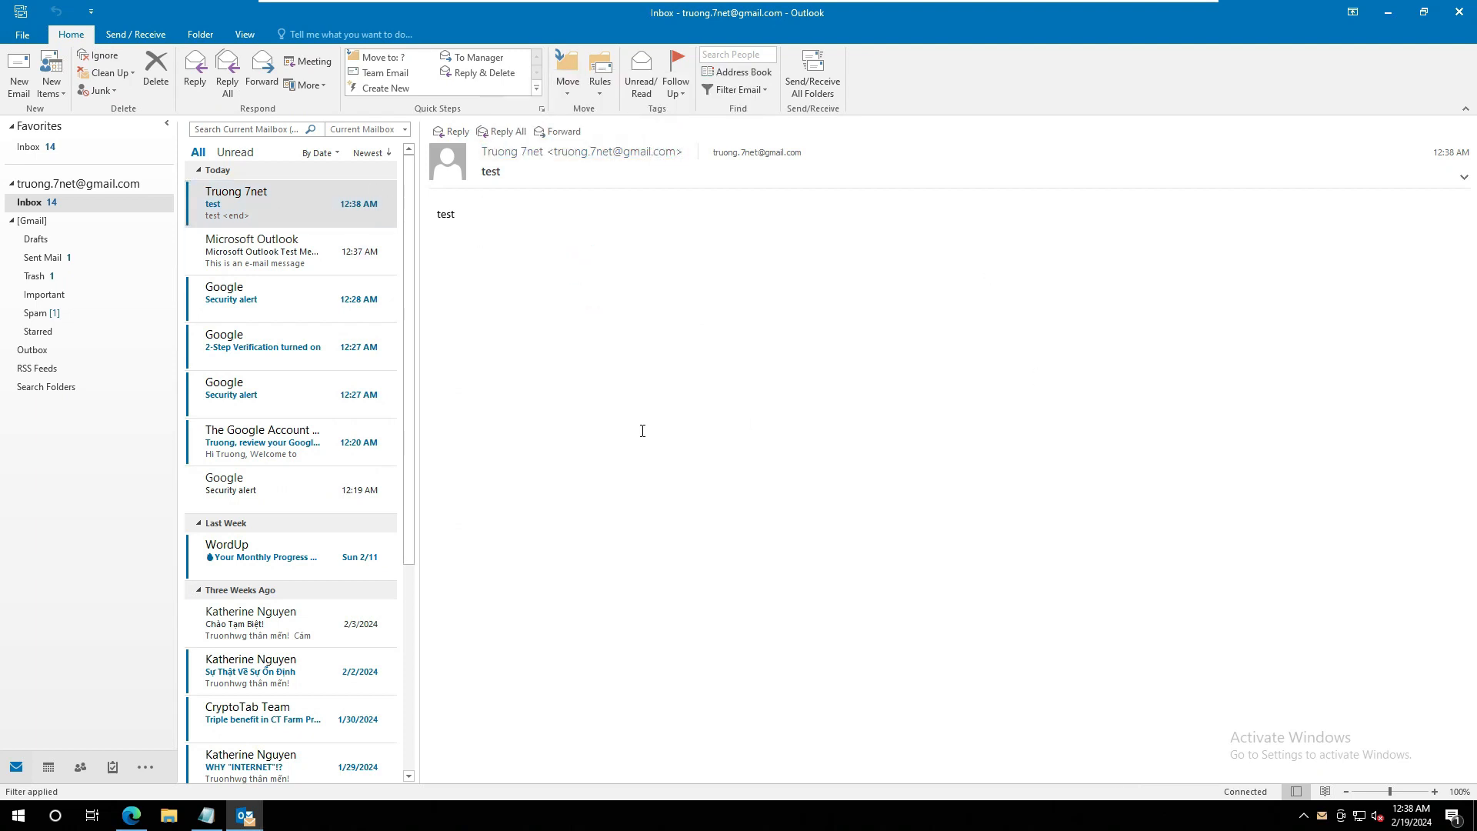
{"action": "left_click", "coordinate": [570, 424]}
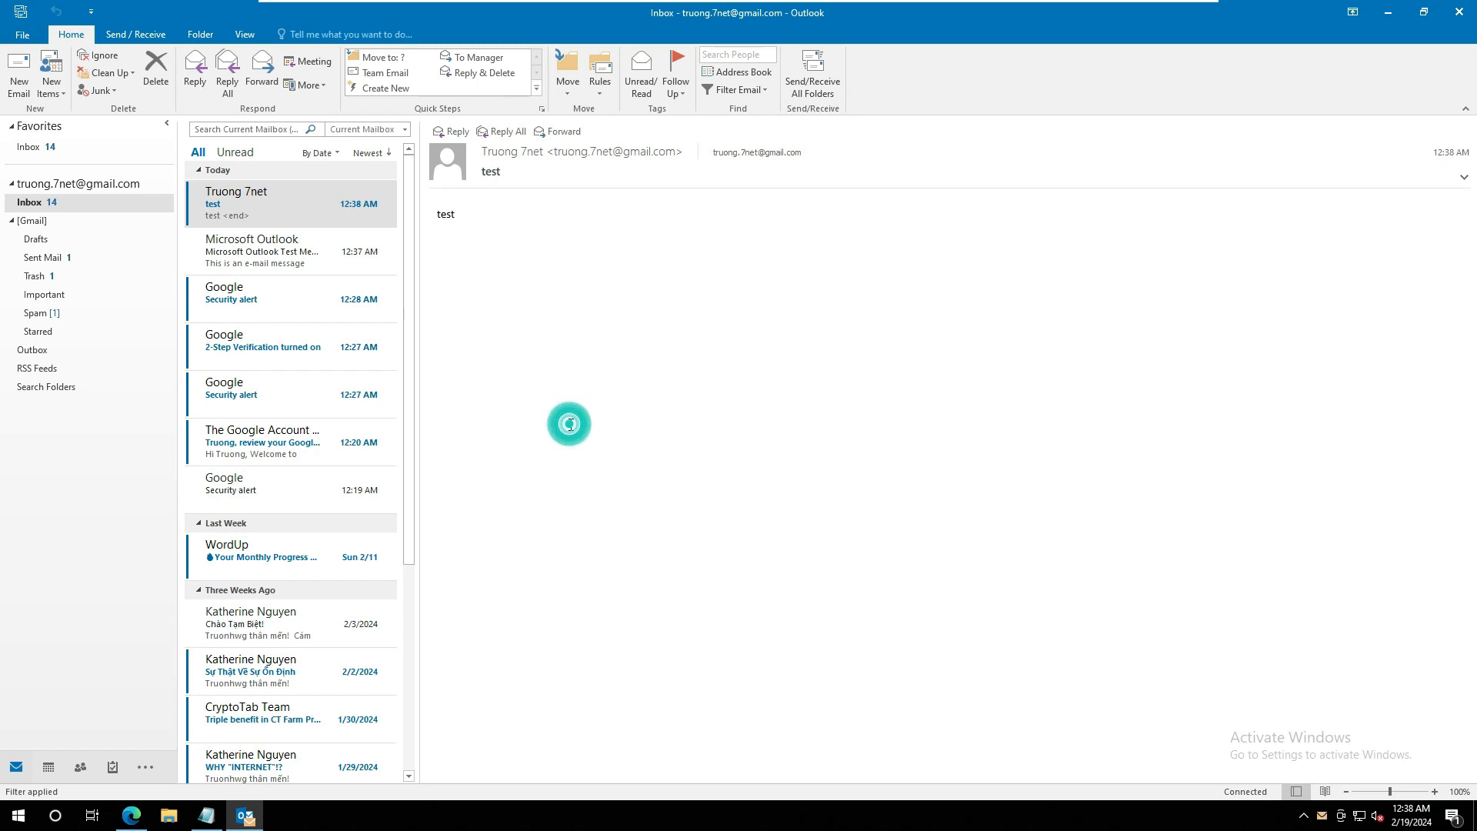